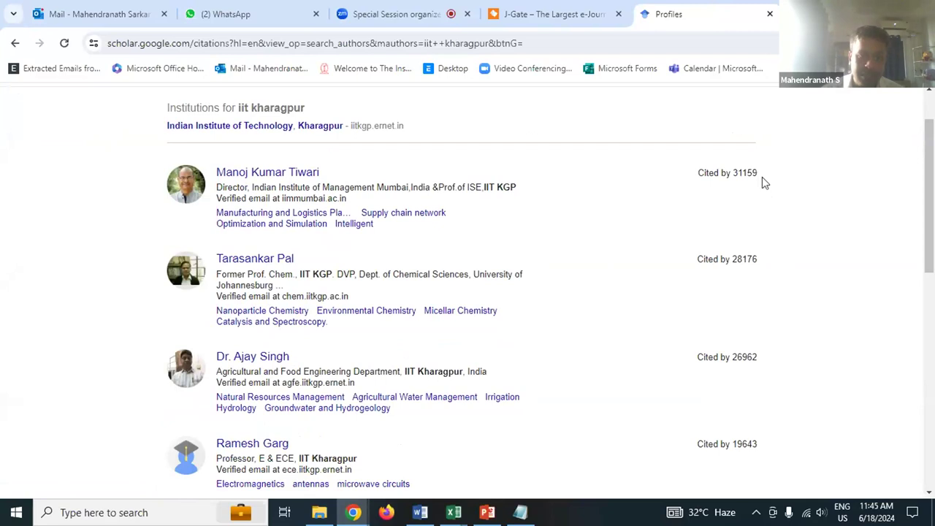
Scroll through the IIT Kharagpur profiles, then go back to the IIM Kolkata profile results
scroll(769, 196, down, 2)
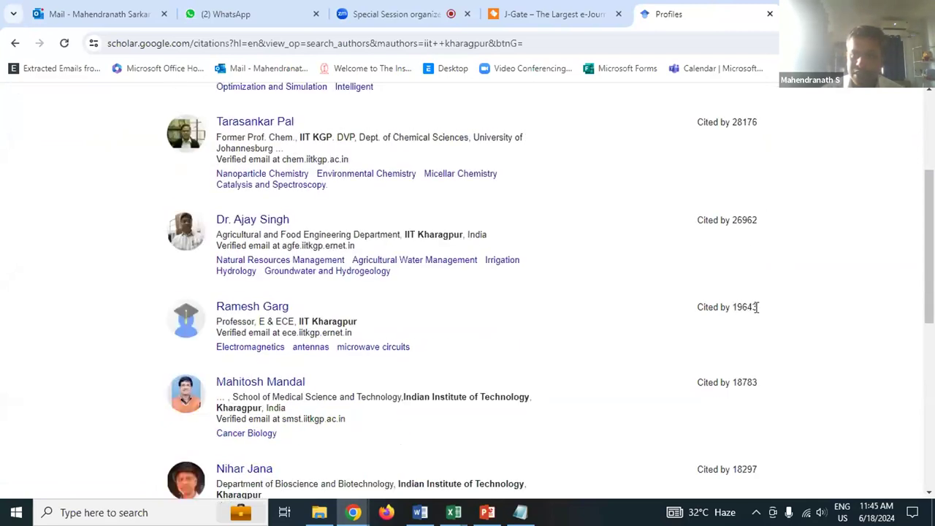
scroll(743, 309, down, 4)
scroll(762, 249, down, 3)
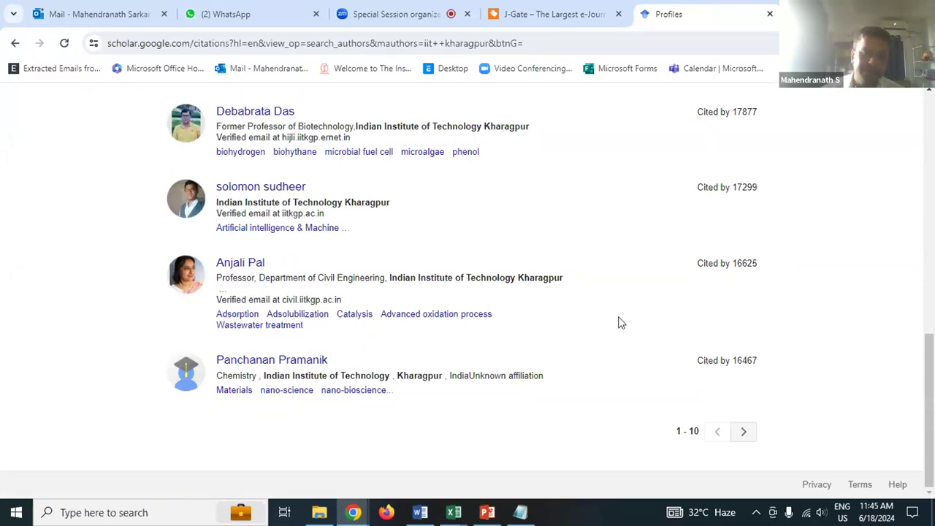
scroll(625, 290, up, 10)
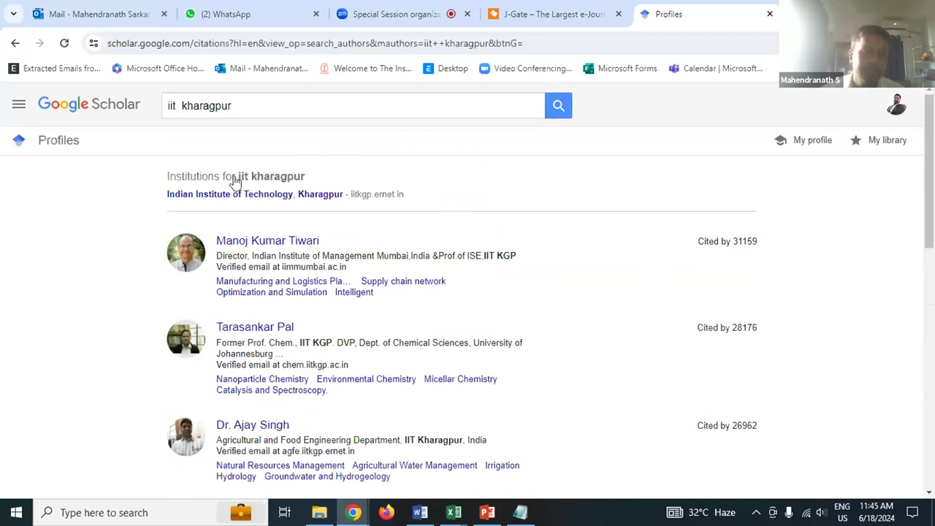
click(15, 43)
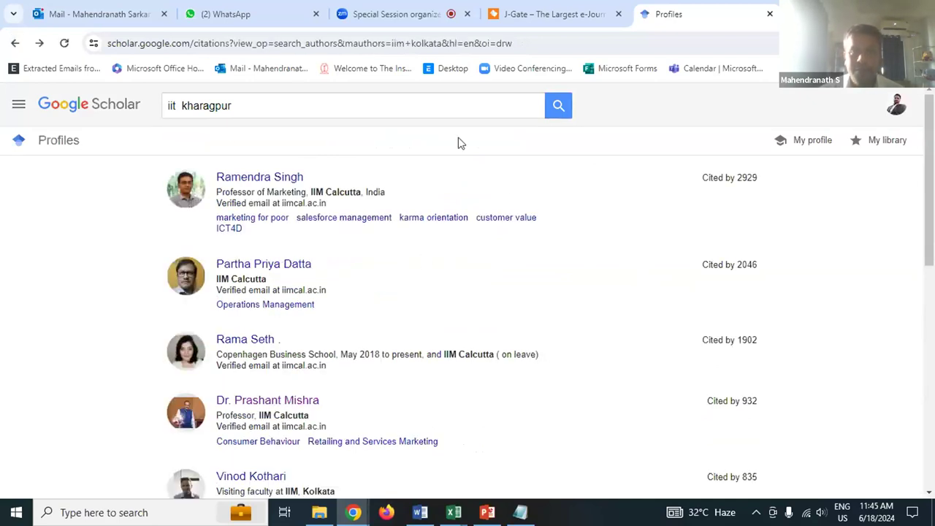
Show the Tandoori Momo slide show, step back to an earlier slide, then return to Chrome
click(487, 511)
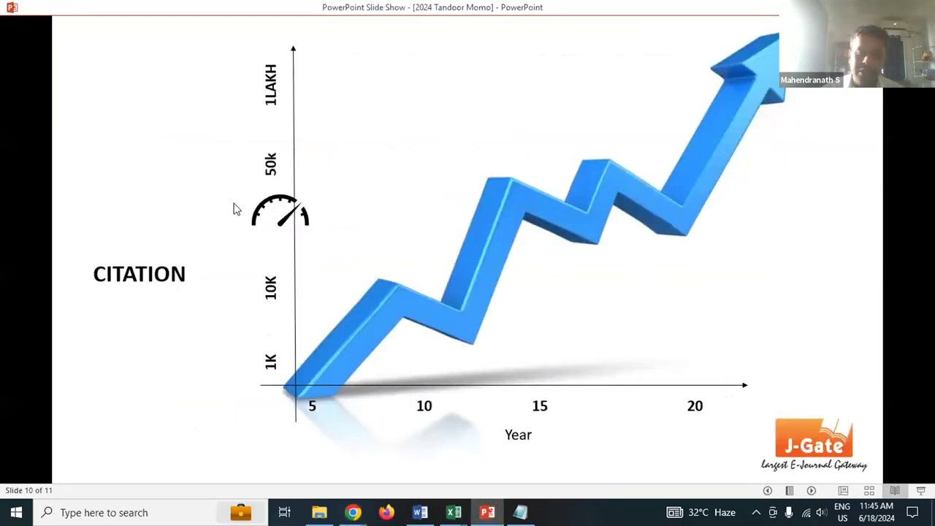
key(Left)
key(Left)
key(Left)
key(Left)
key(Left)
key(Left)
key(Left)
key(Left)
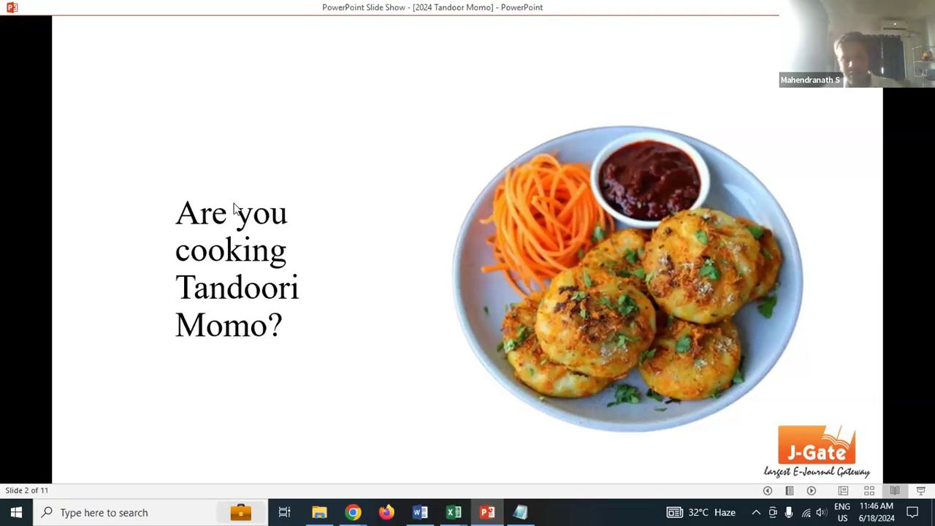
click(354, 513)
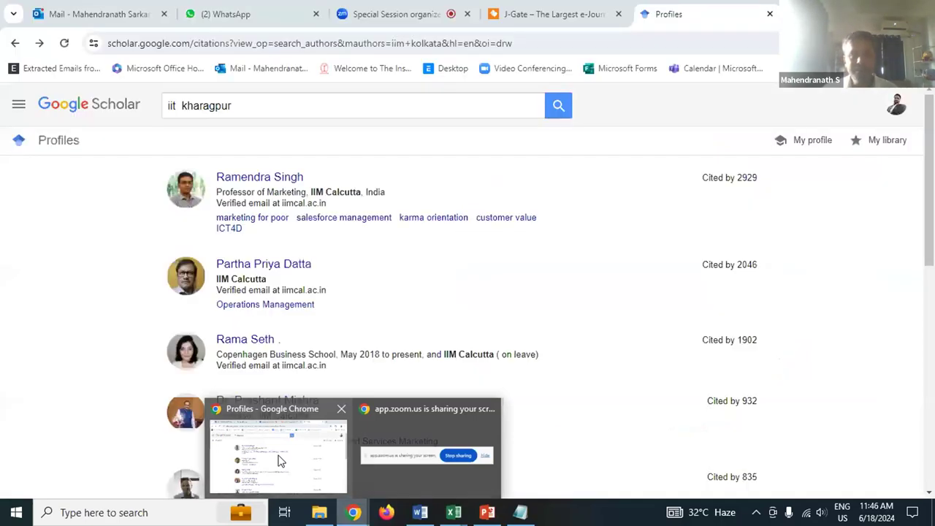
On the J-Gate login page, paste the username copied from Notepad into the email field
click(280, 459)
click(555, 13)
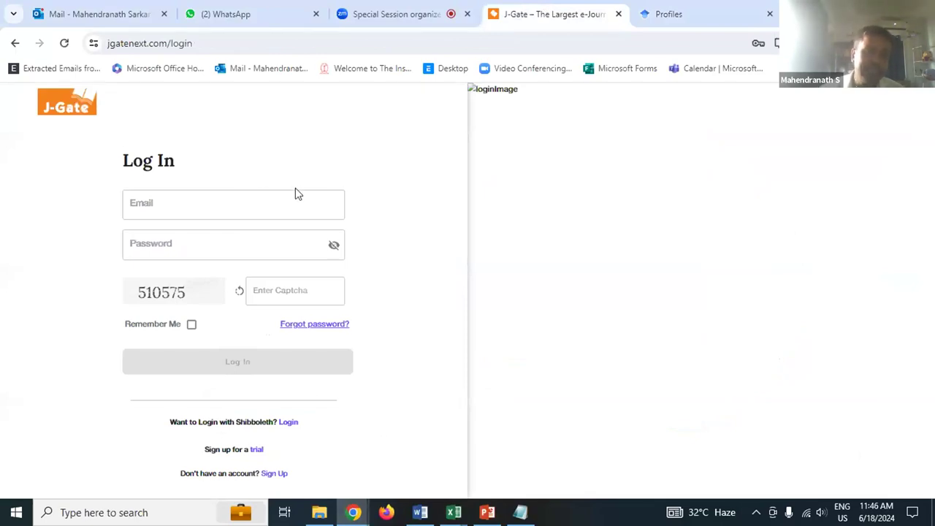
click(183, 206)
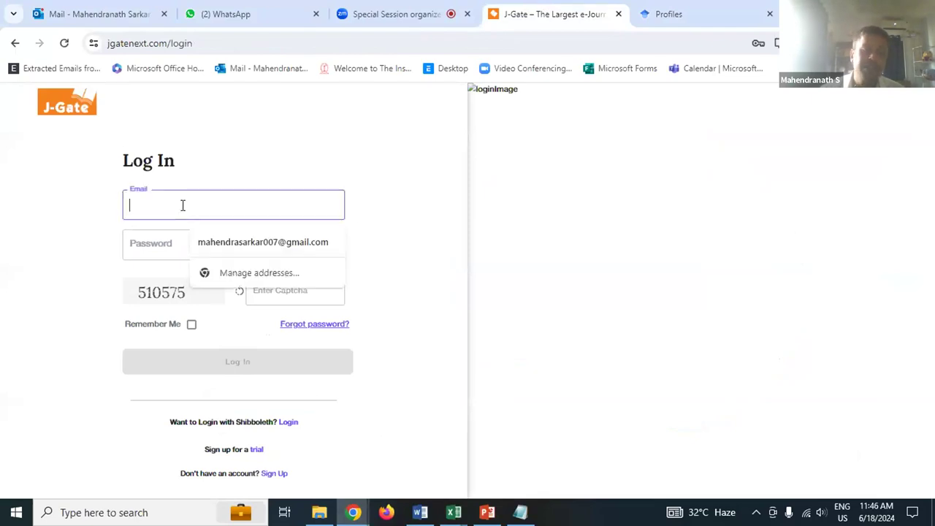
click(521, 512)
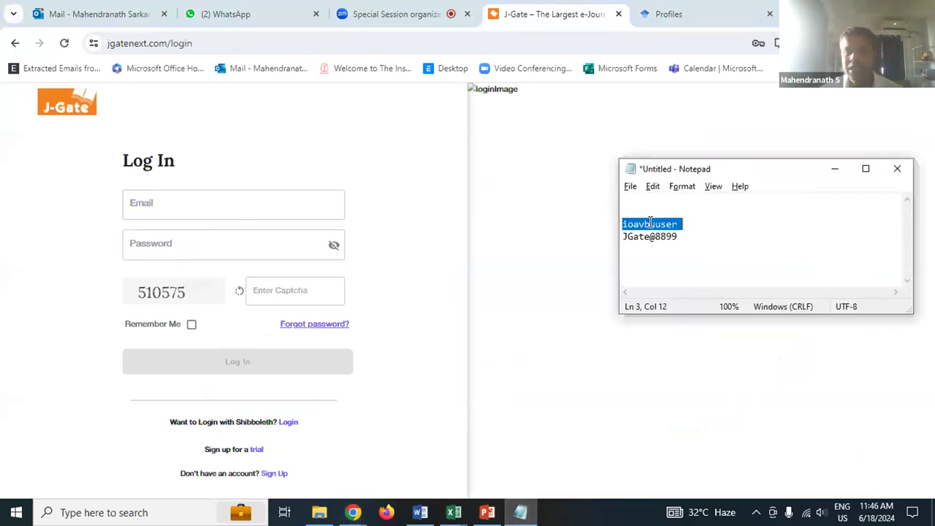
double_click(650, 223)
key(ctrl+c)
click(168, 203)
key(ctrl+v)
key(Tab)
Copy the account password from Notepad and paste it into the password field
click(198, 203)
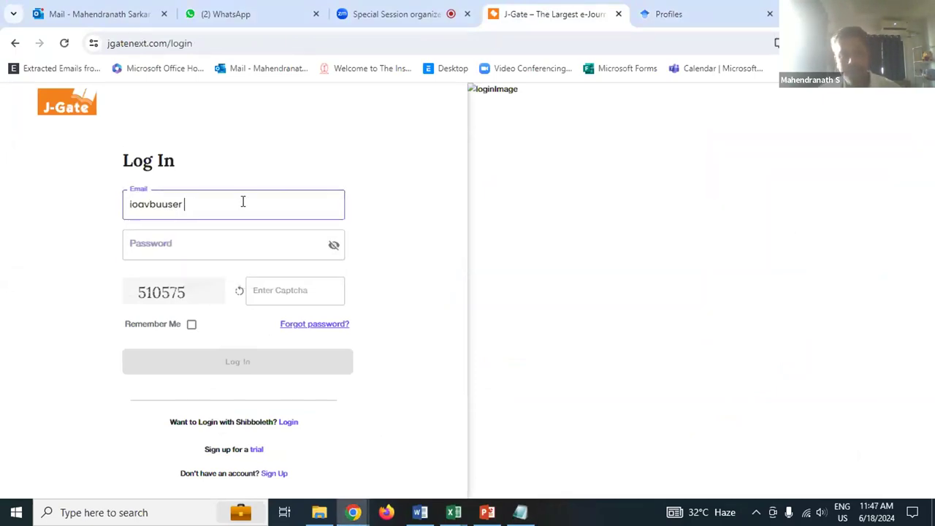
key(Tab)
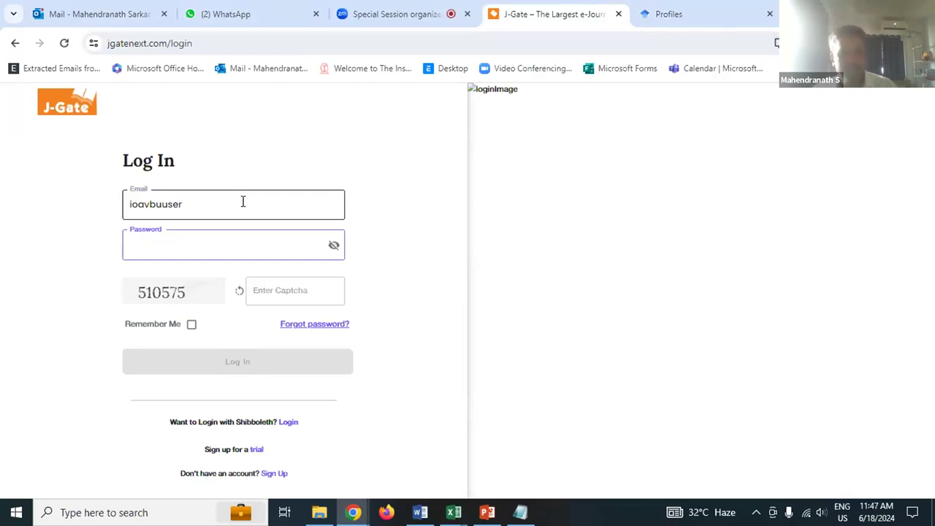
key(alt+Tab)
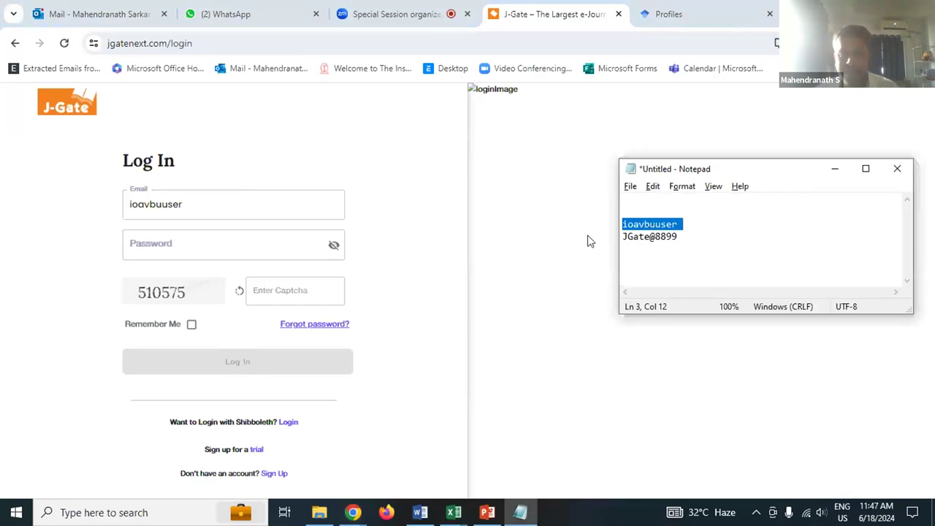
drag(678, 236, 625, 236)
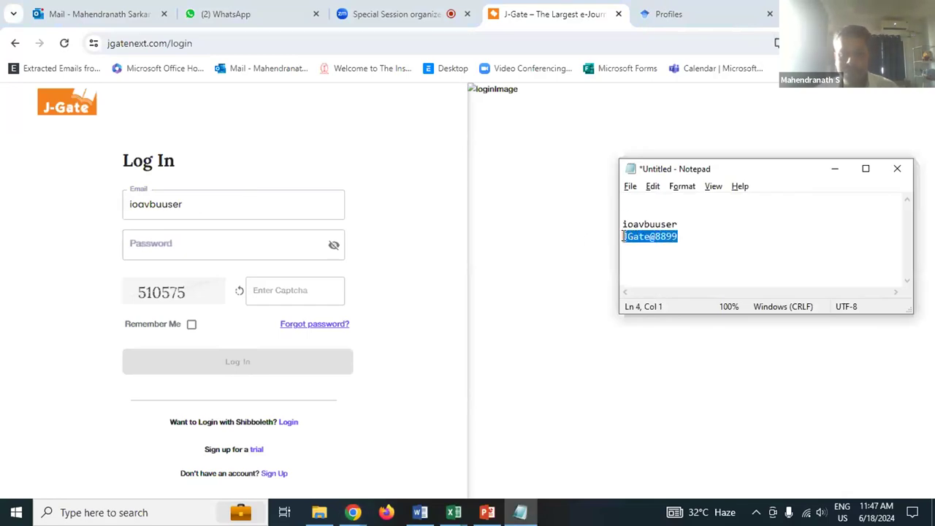
click(197, 240)
key(ctrl+v)
Enter the captcha code, correcting a mistyped digit, and submit the login
click(286, 296)
text(51055)
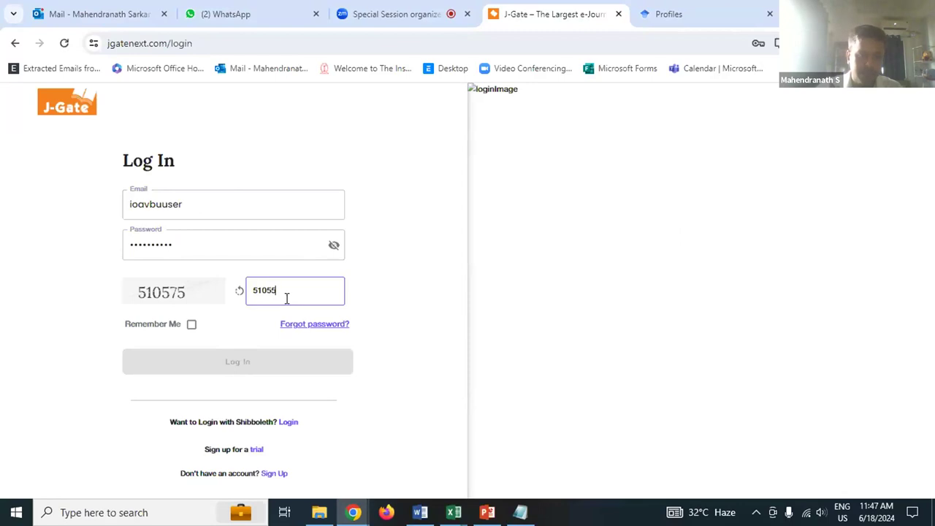
key(BackSpace)
text(75)
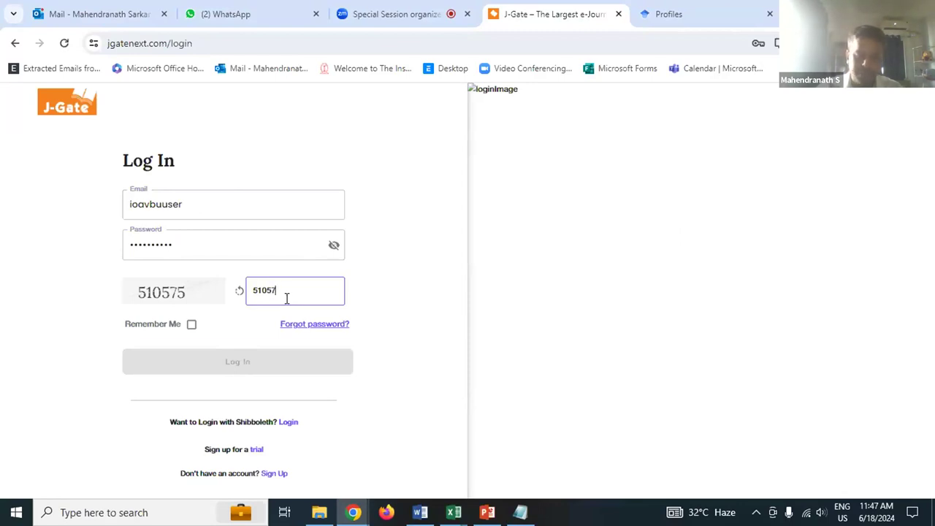
click(202, 365)
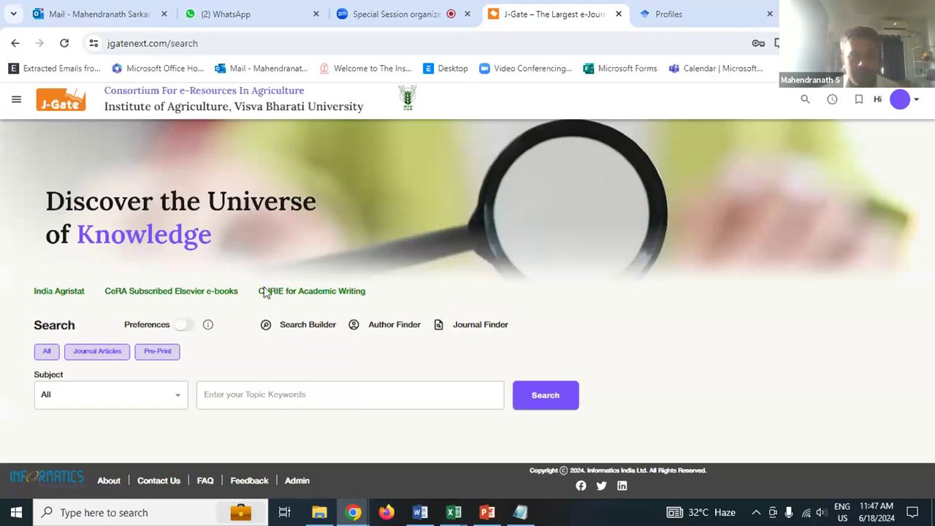
Open Journal Finder, then sign out of the institutional session from the account menu
click(474, 333)
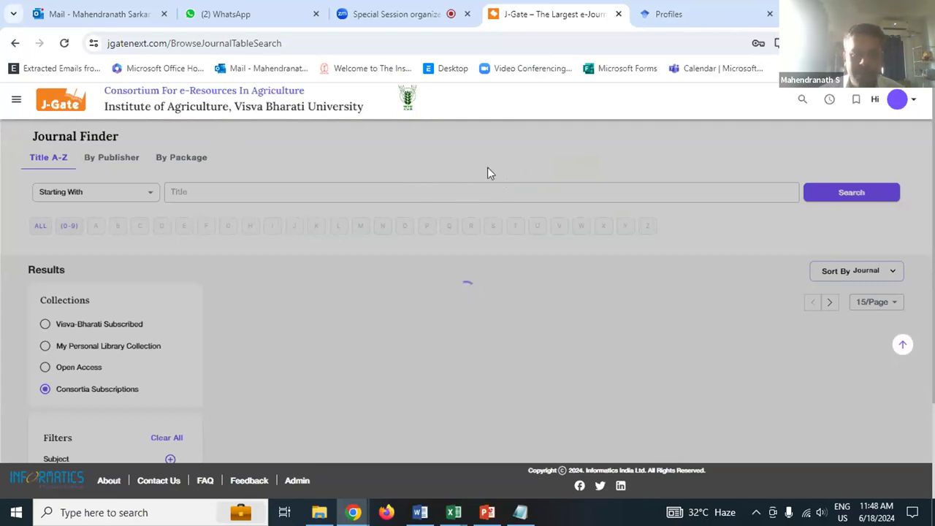
click(914, 100)
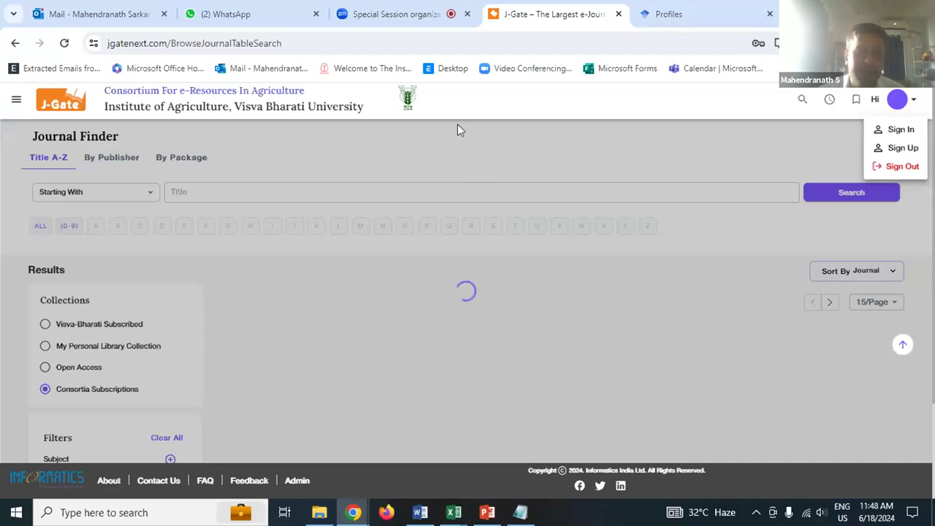
click(902, 168)
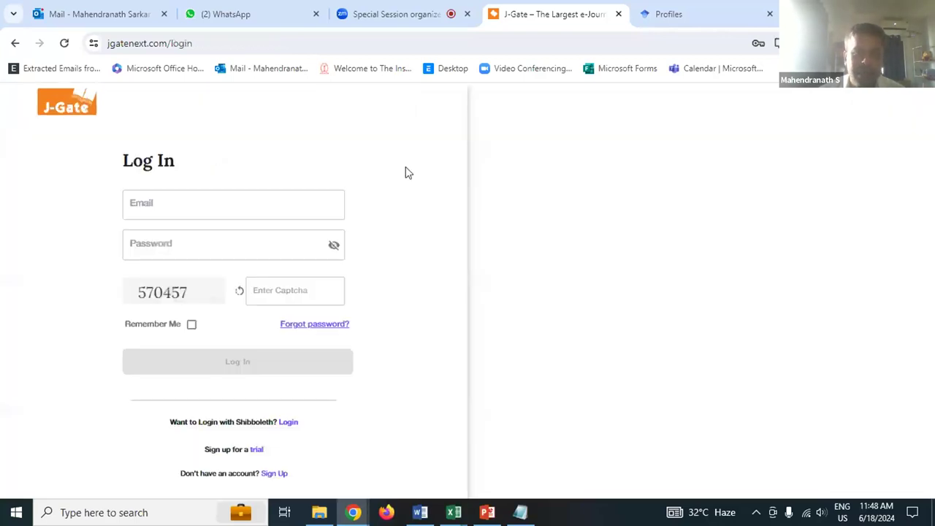
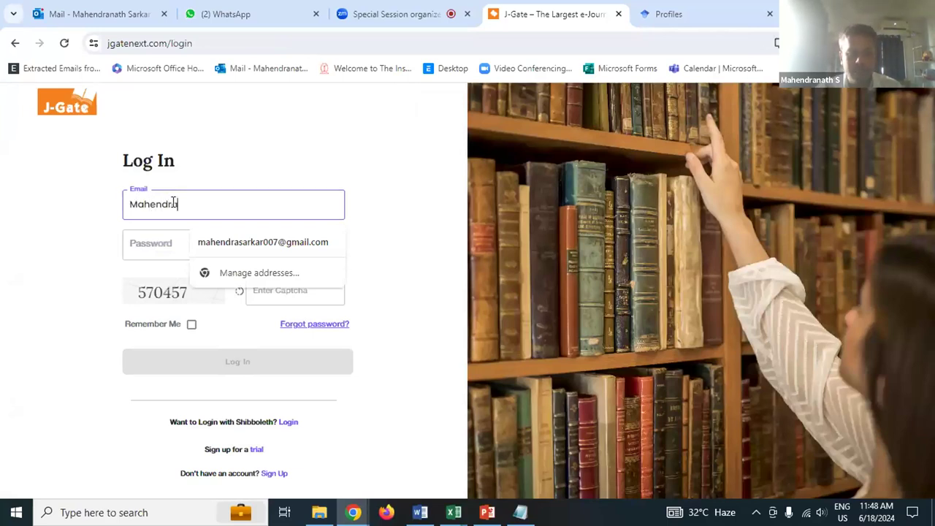
Enter the personal account email, password and captcha, and submit the login
key(Tab)
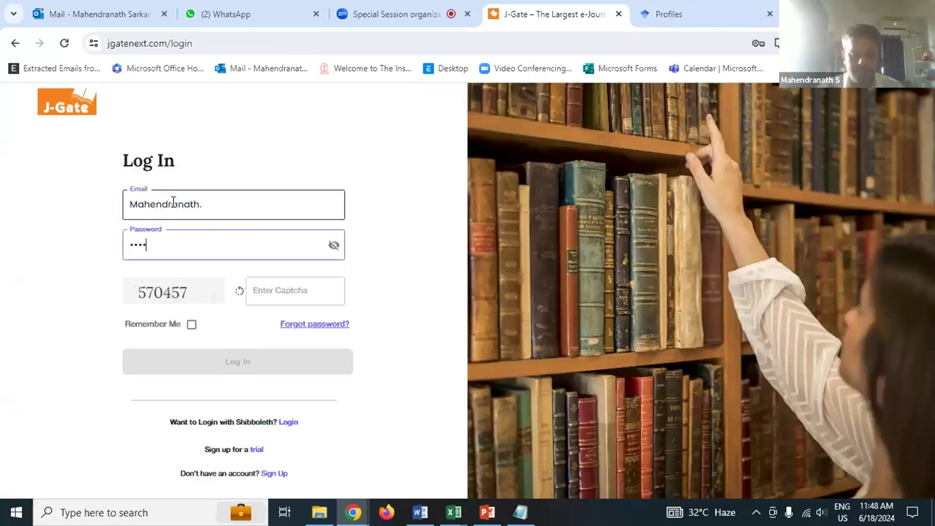
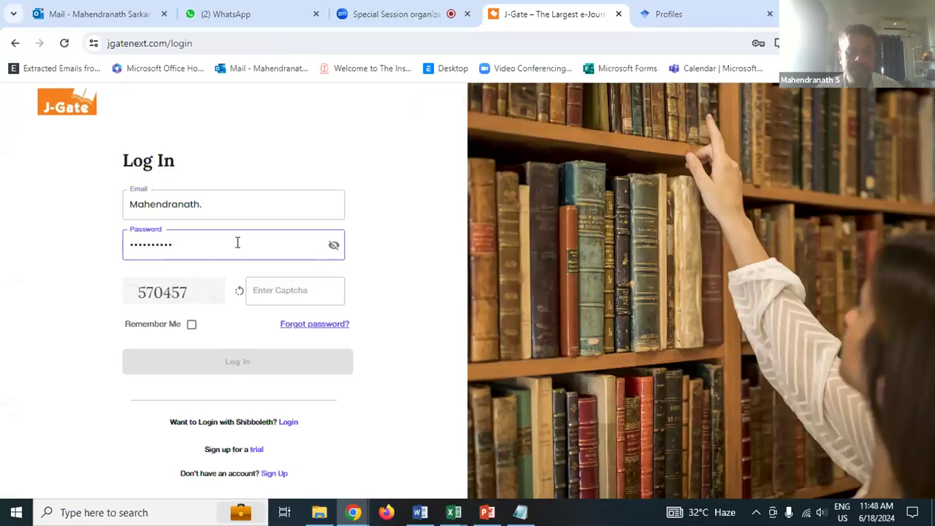
click(274, 296)
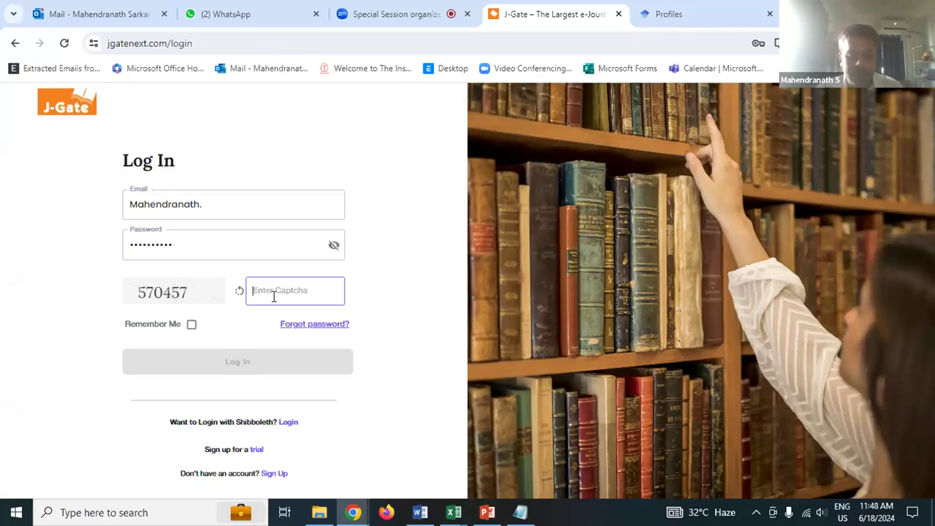
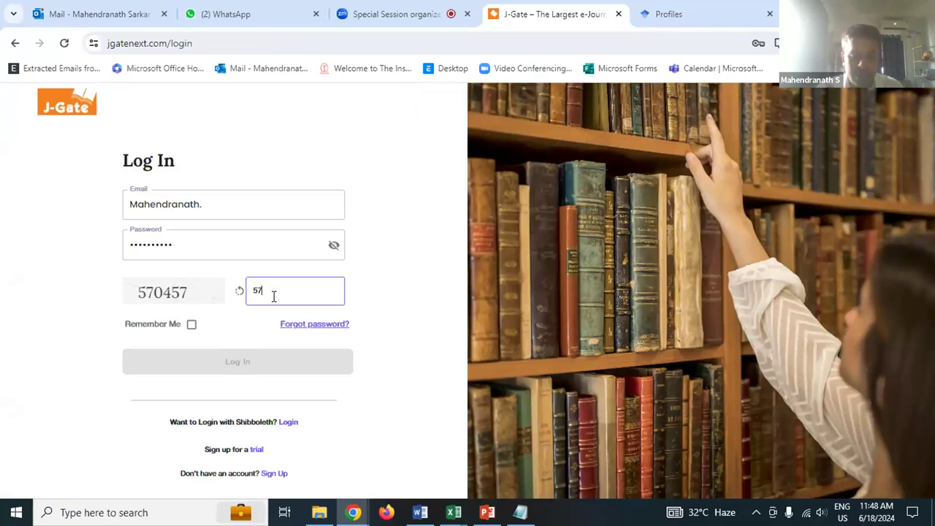
click(230, 371)
Reveal and correct the mistyped password, then submit the login again
click(239, 205)
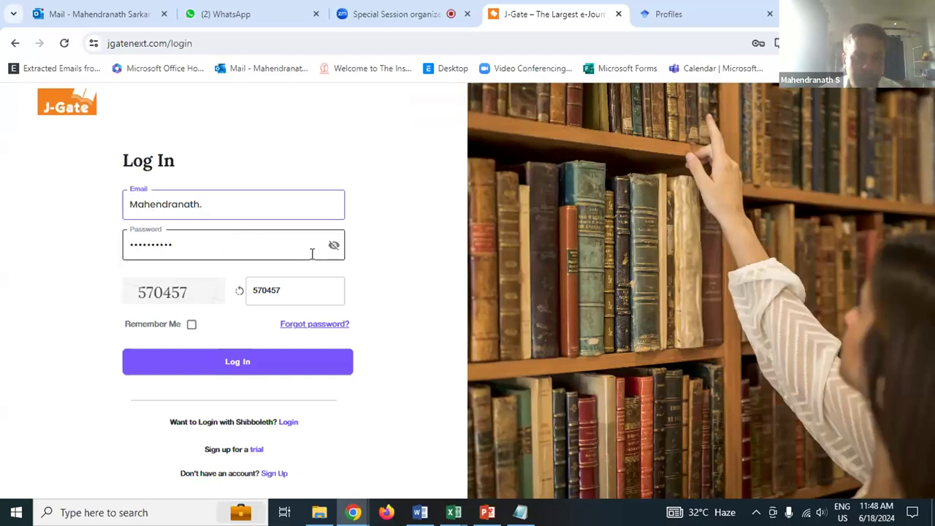
click(228, 365)
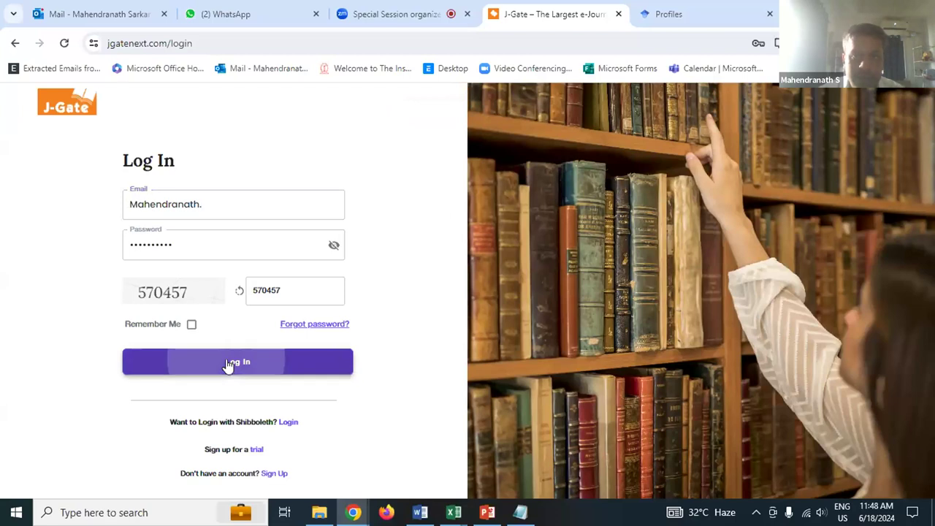
click(334, 246)
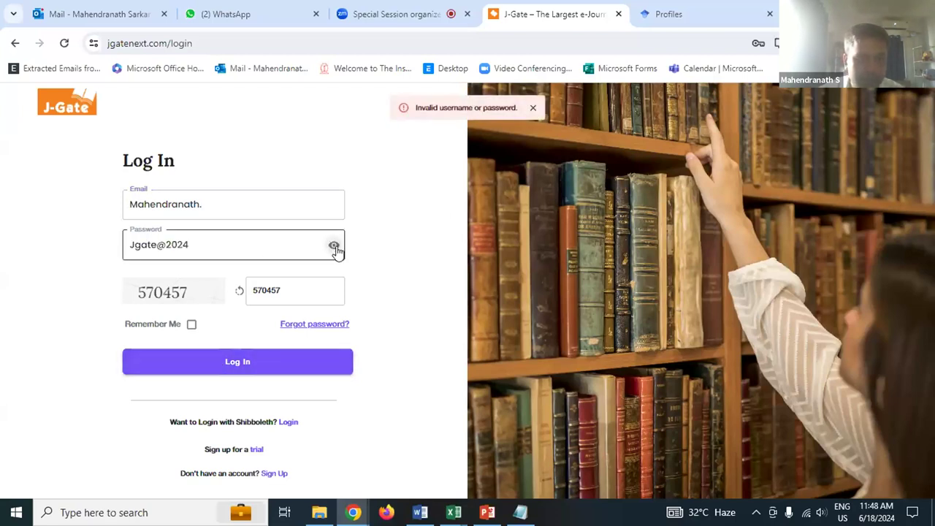
click(159, 244)
text(3)
click(231, 361)
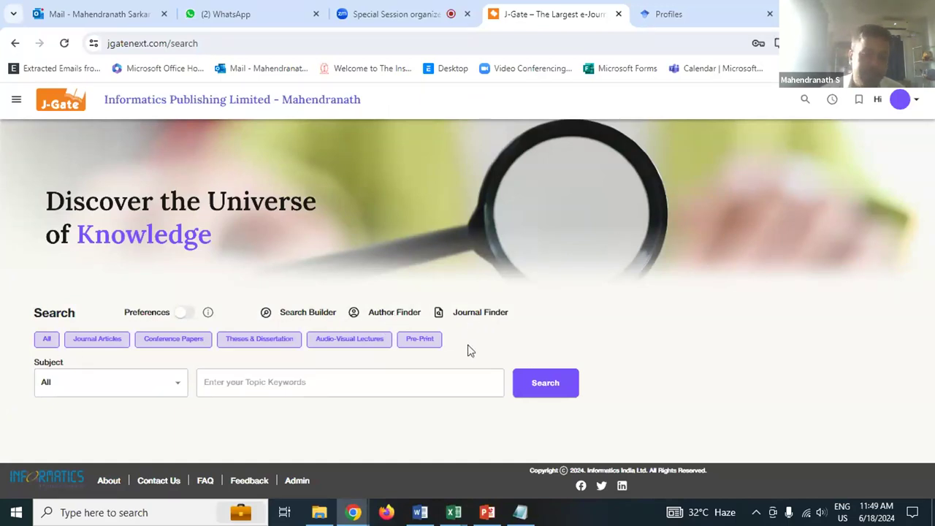
Browse the Subject dropdown without choosing anything, then open Journal Finder
click(154, 386)
scroll(124, 344, down, 5)
scroll(121, 359, up, 5)
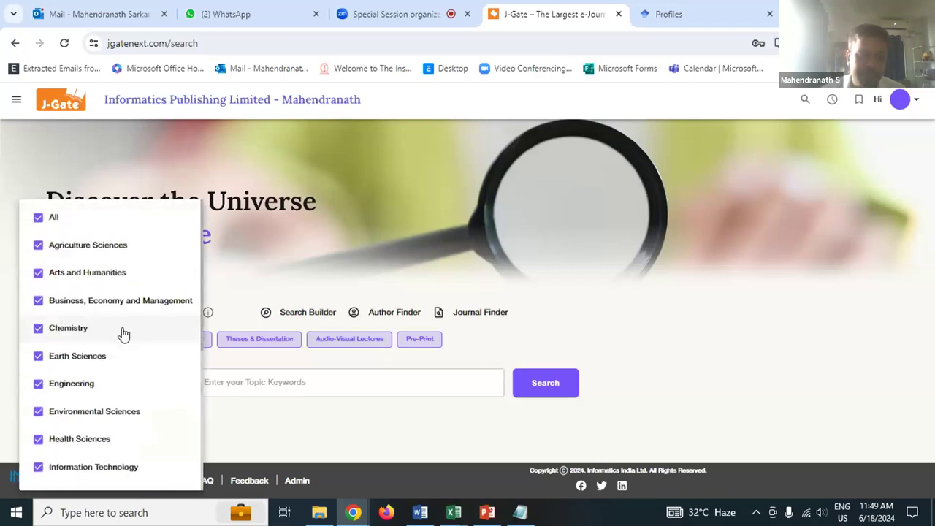
click(307, 426)
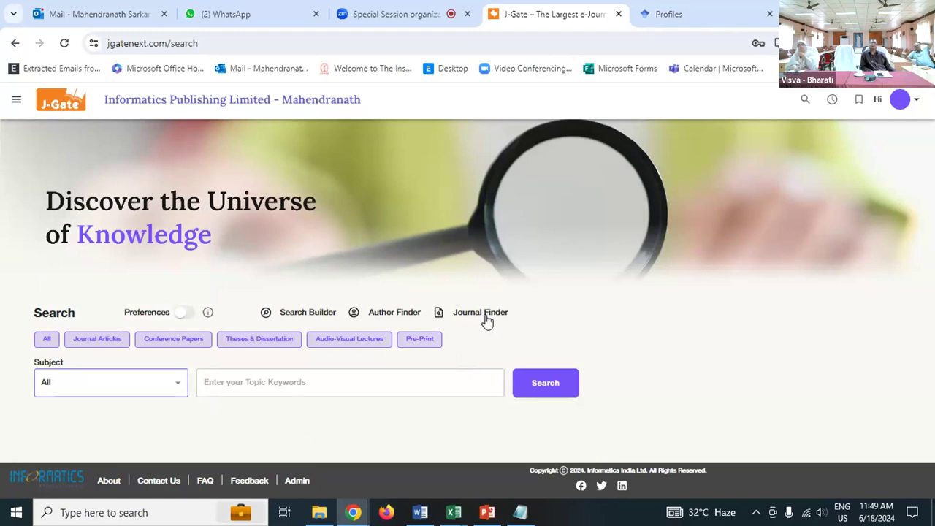
click(480, 314)
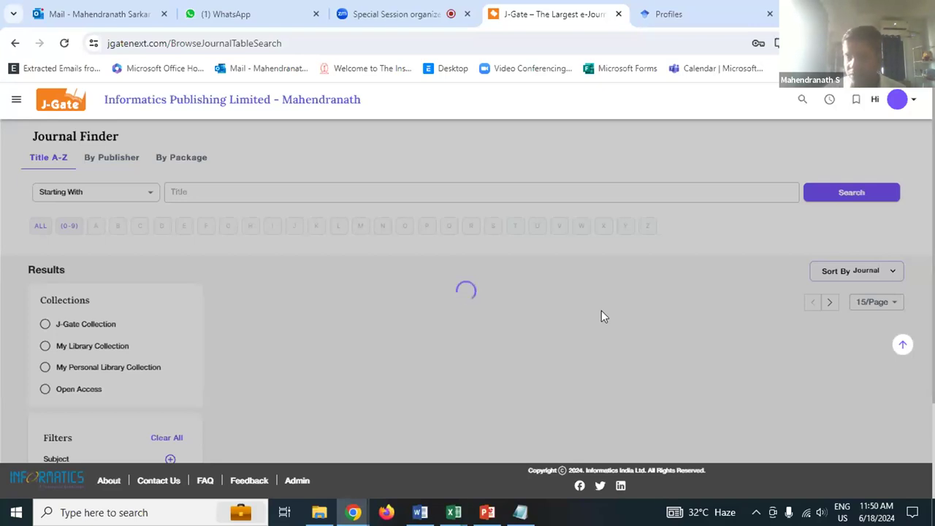
Switch from the loading Journal Finder page to the 'Special Session' Zoom meeting tab
scroll(724, 292, down, 1)
scroll(308, 306, up, 1)
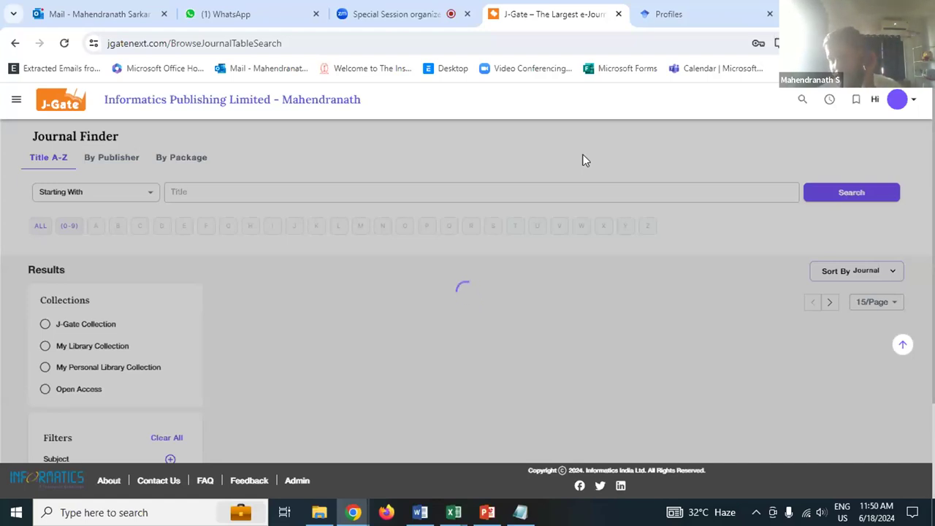
click(393, 13)
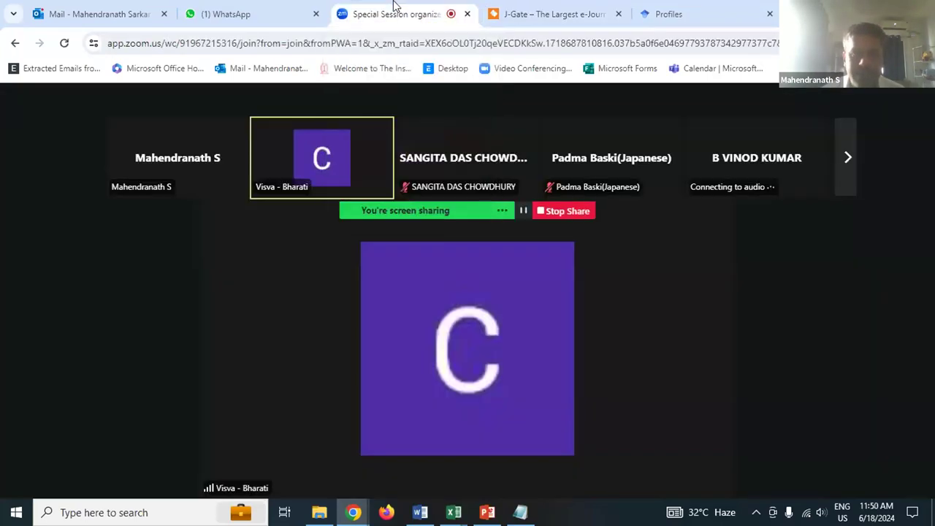
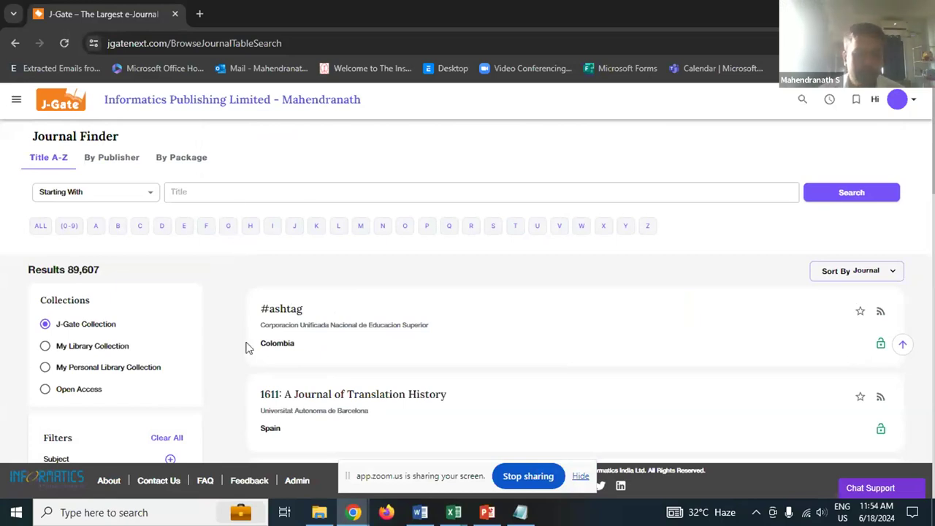
scroll(242, 333, down, 2)
scroll(235, 324, up, 2)
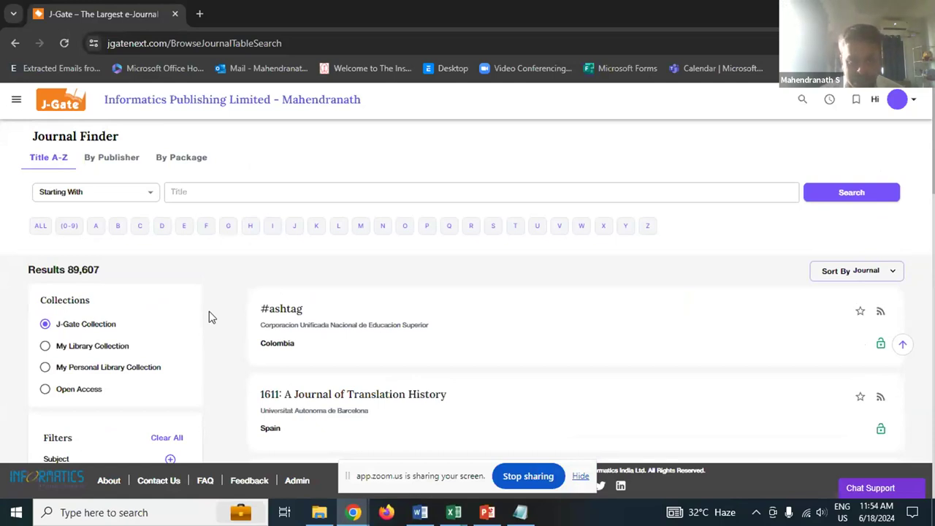
drag(68, 266, 132, 273)
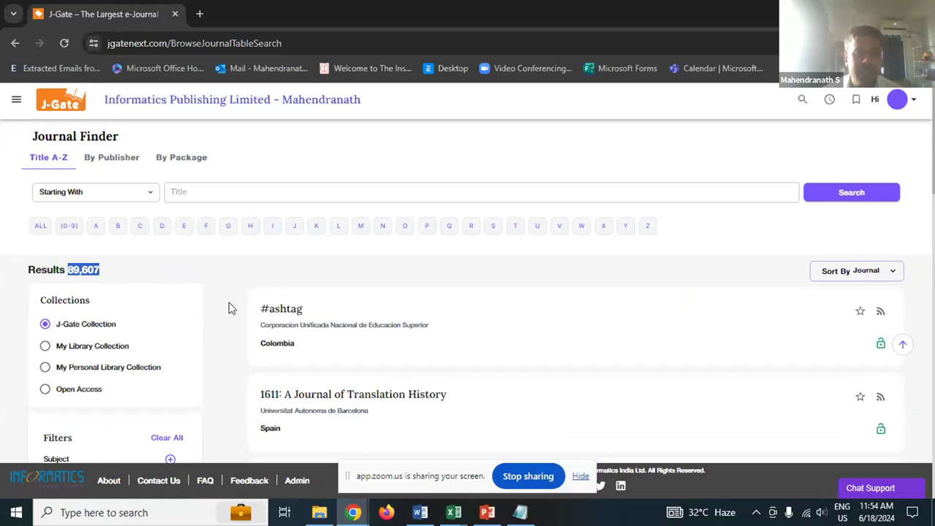
click(122, 273)
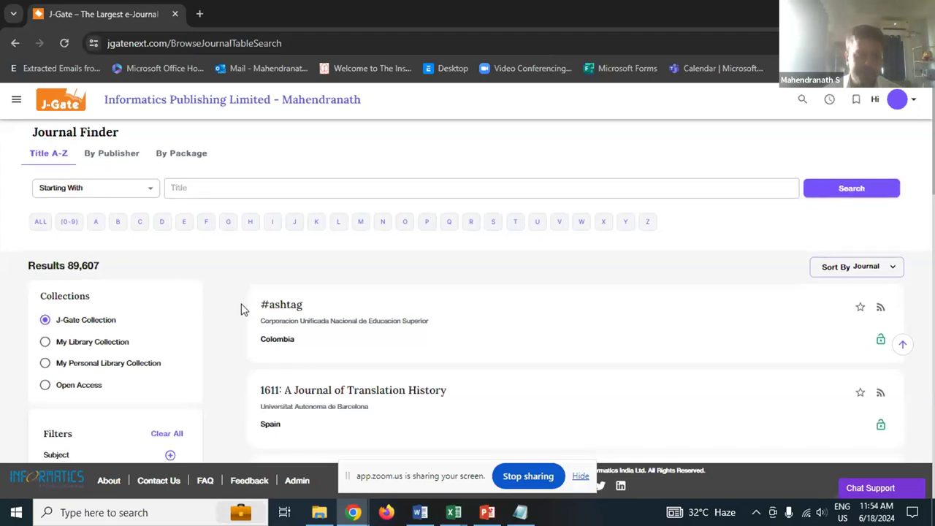
scroll(243, 307, down, 2)
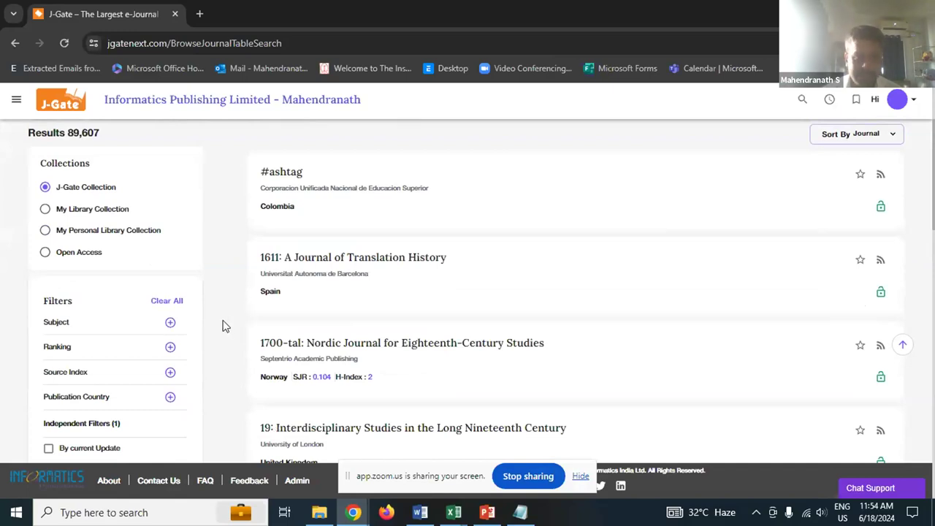
click(171, 324)
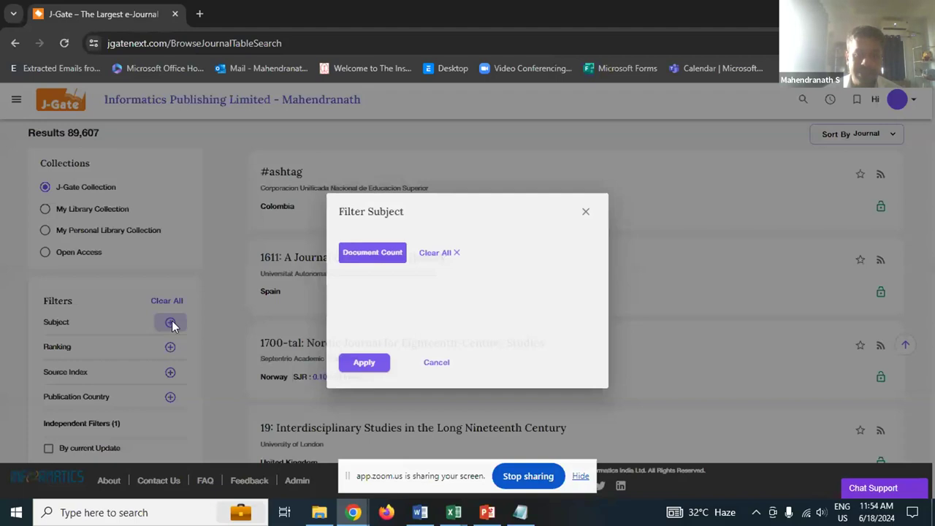
scroll(438, 227, down, 2)
scroll(453, 242, up, 2)
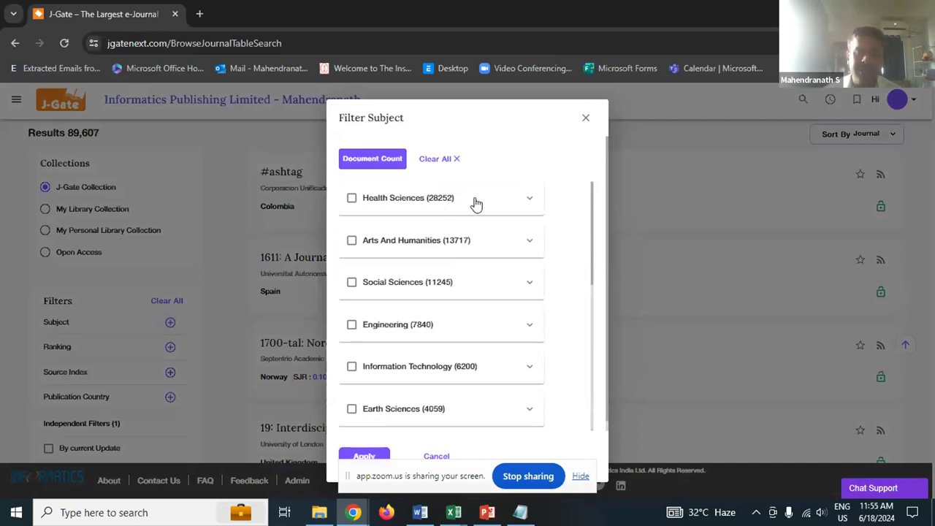
click(461, 291)
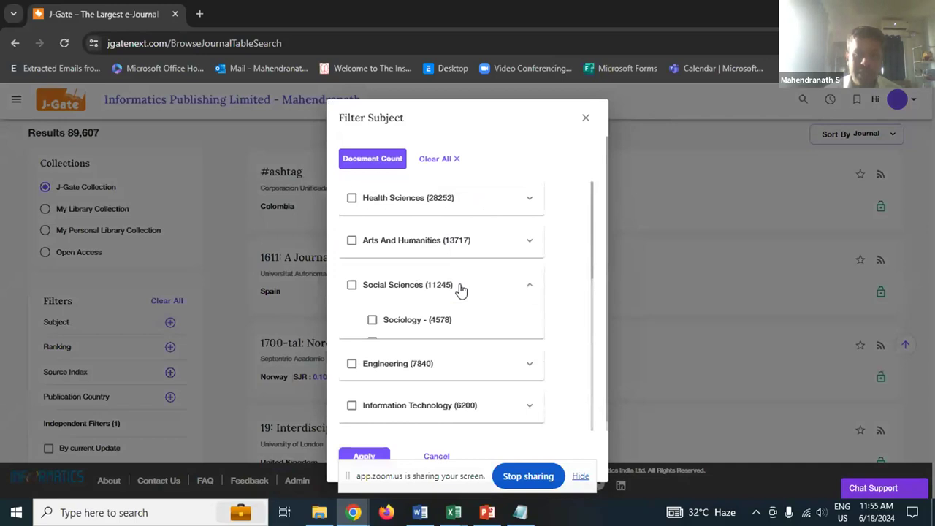
scroll(463, 288, down, 2)
scroll(431, 284, down, 10)
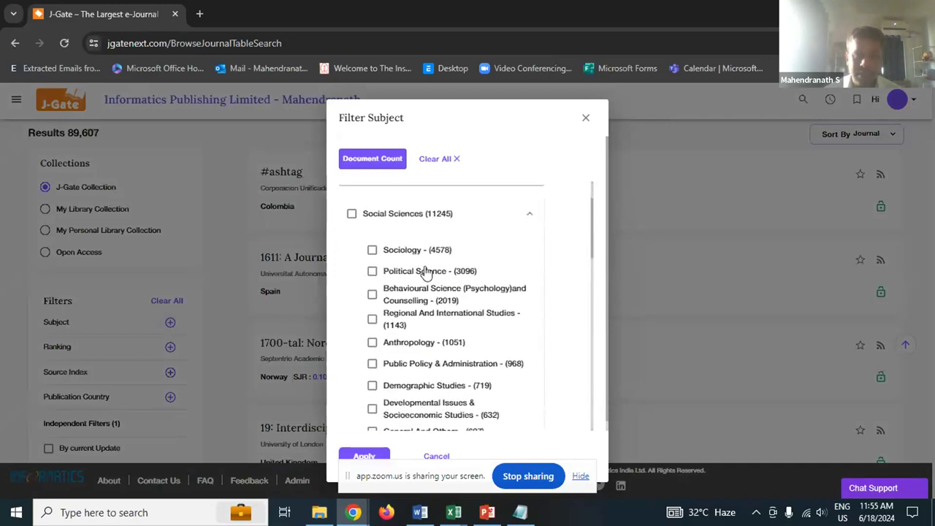
scroll(453, 282, up, 6)
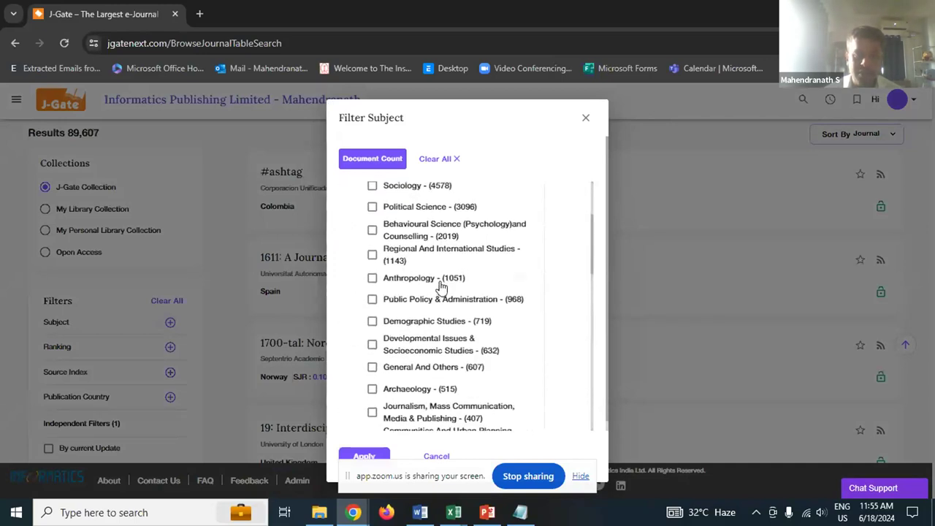
click(453, 219)
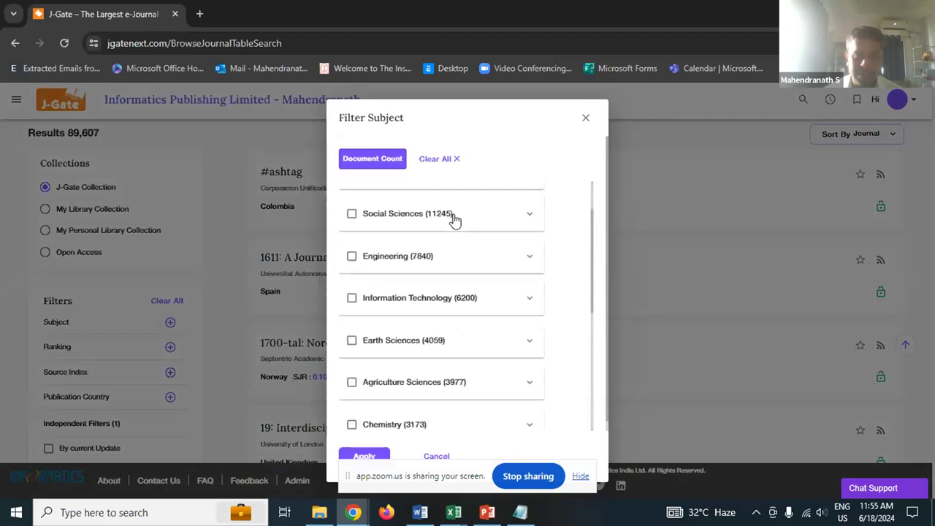
click(431, 257)
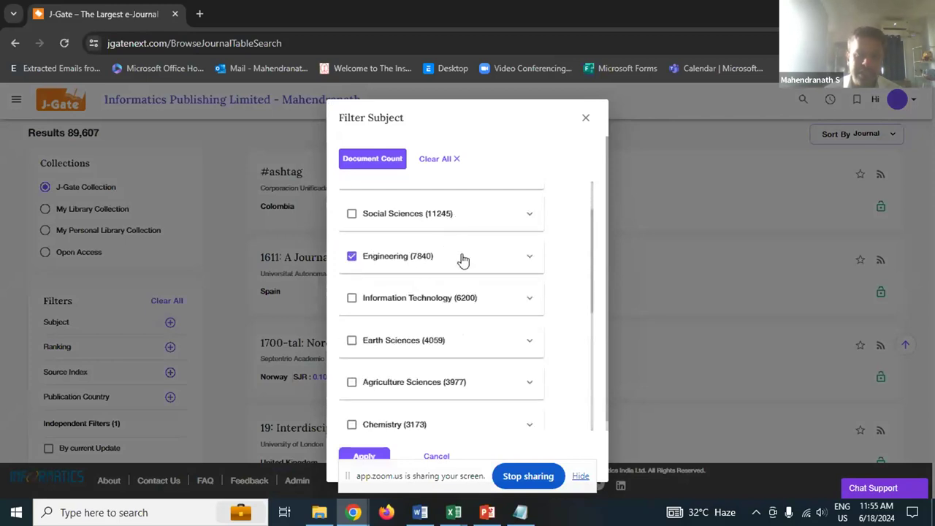
click(456, 264)
scroll(450, 288, down, 2)
scroll(448, 293, up, 2)
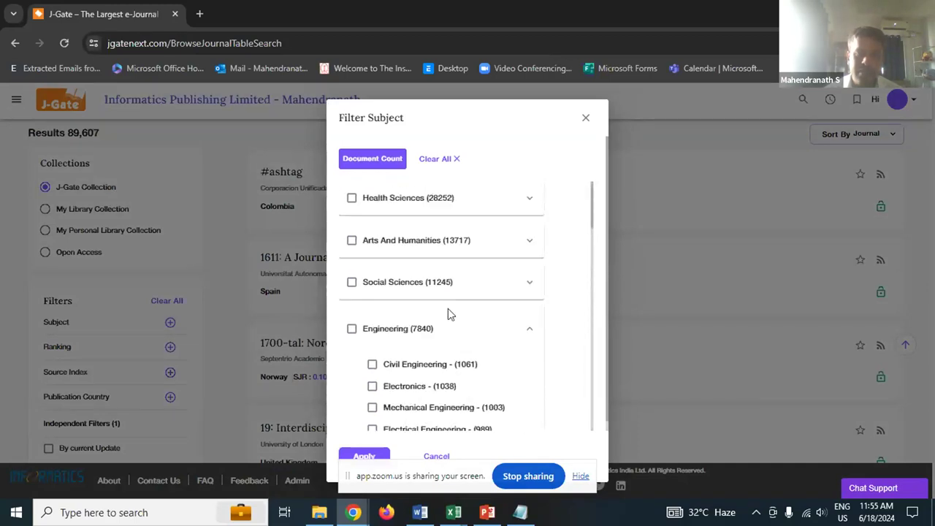
click(451, 325)
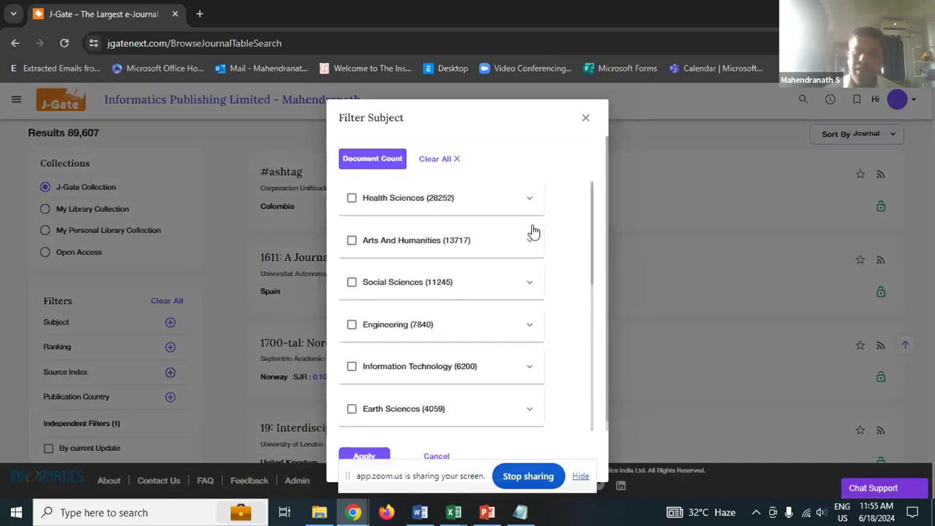
click(586, 118)
scroll(110, 271, down, 2)
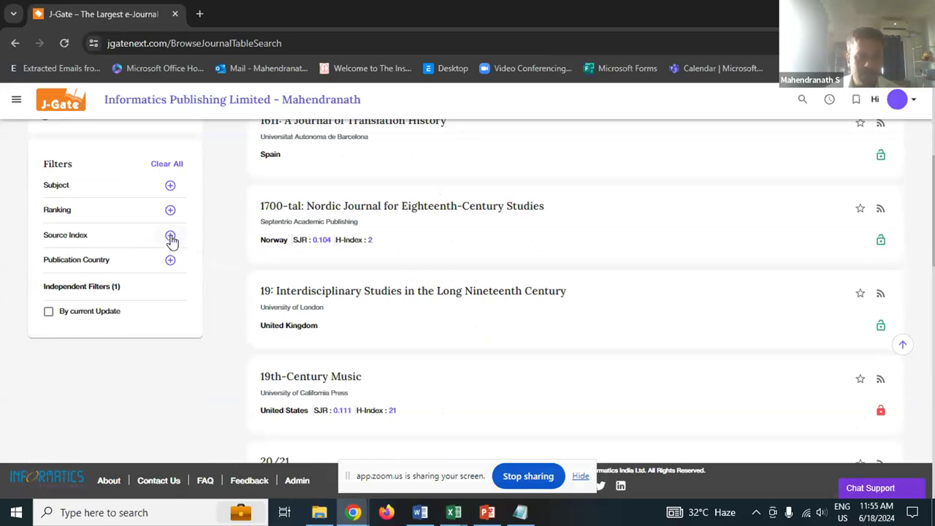
Open the Source Index filter and close it again without changes
click(171, 237)
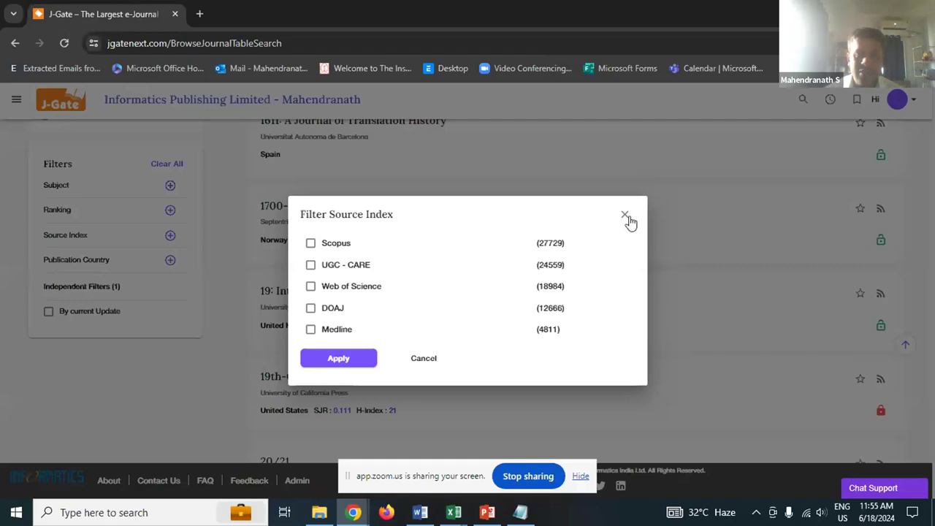
click(622, 217)
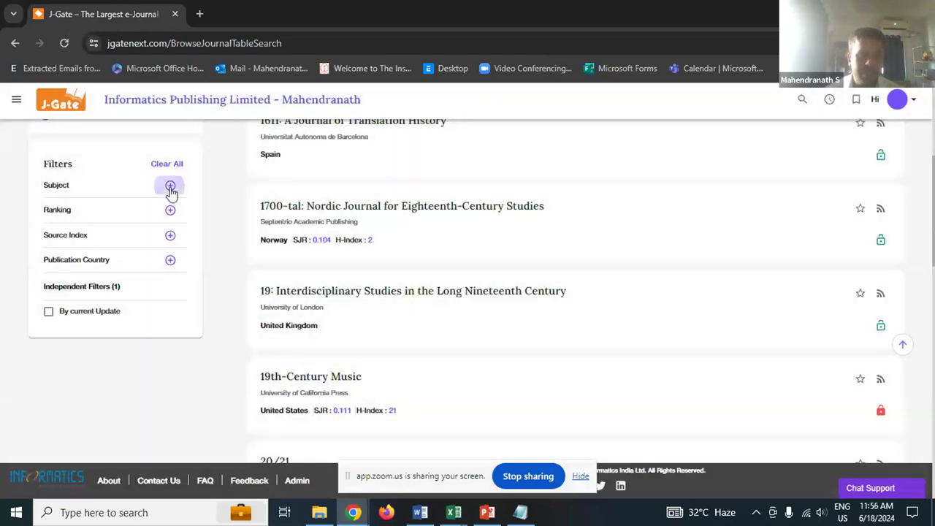
scroll(438, 343, down, 2)
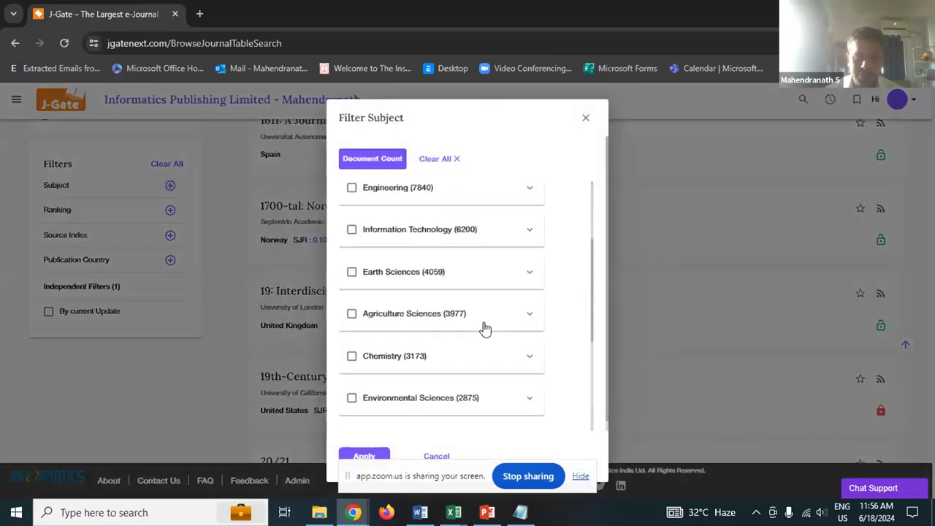
scroll(475, 330, down, 3)
scroll(471, 327, up, 4)
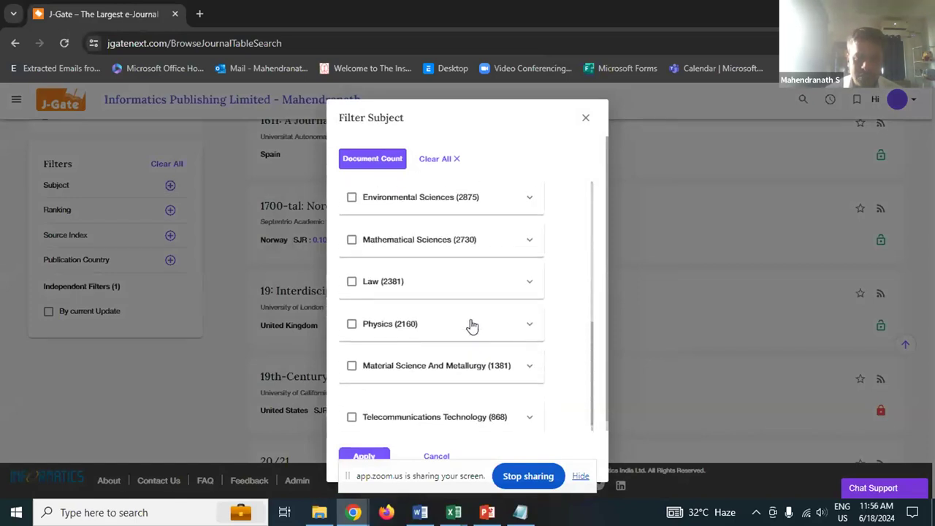
Filter to the Sociology subcategory under Social Sciences, leaving 4,578 journals
click(420, 216)
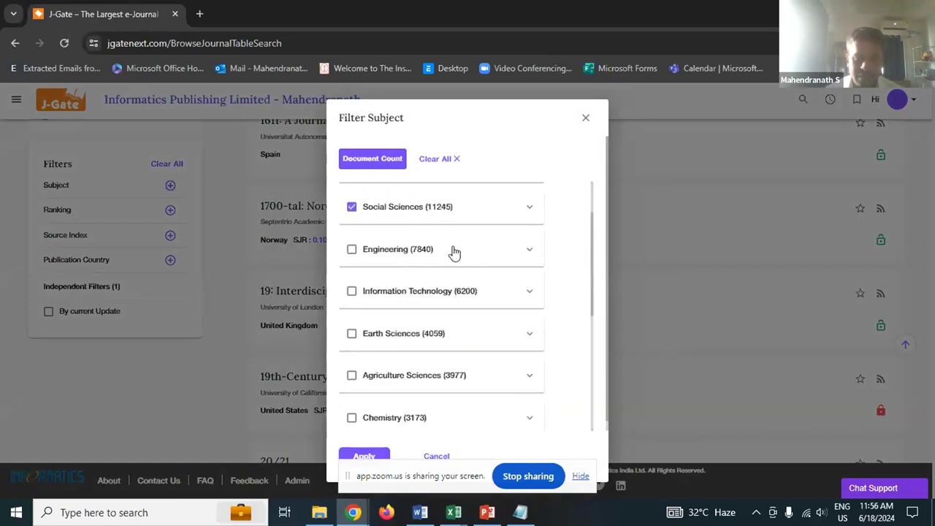
click(477, 214)
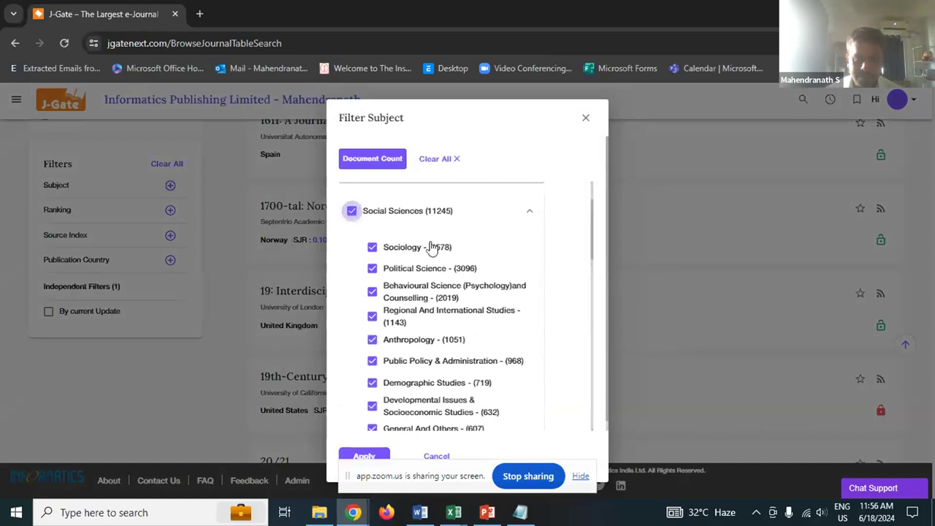
click(372, 247)
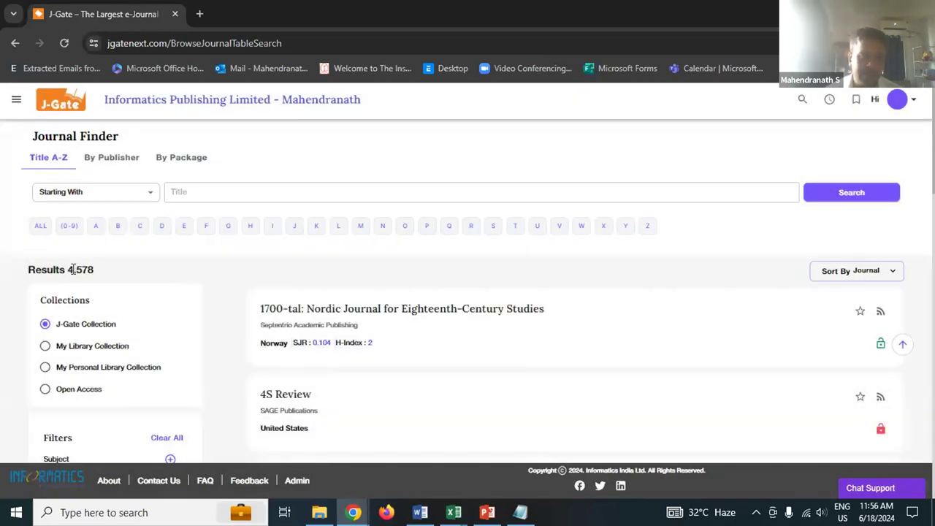
drag(71, 269, 109, 274)
click(242, 292)
scroll(240, 293, down, 3)
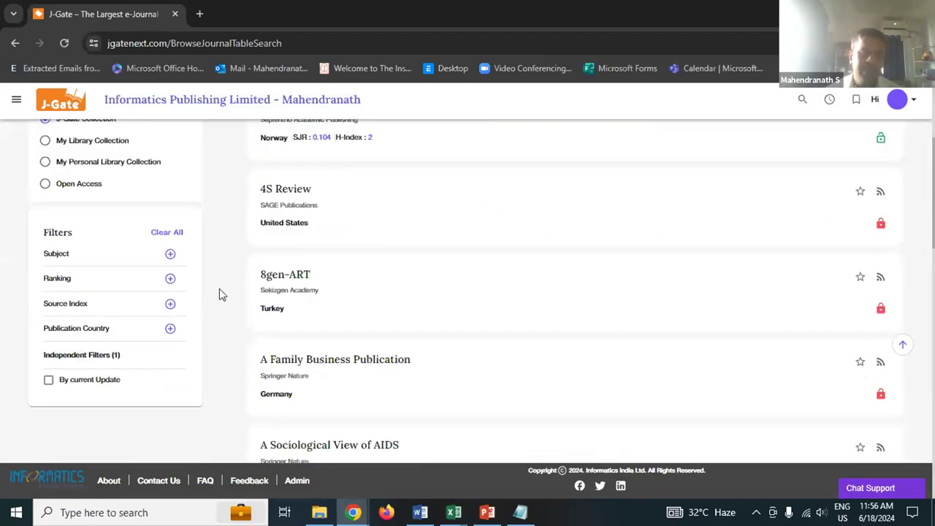
click(170, 304)
click(311, 244)
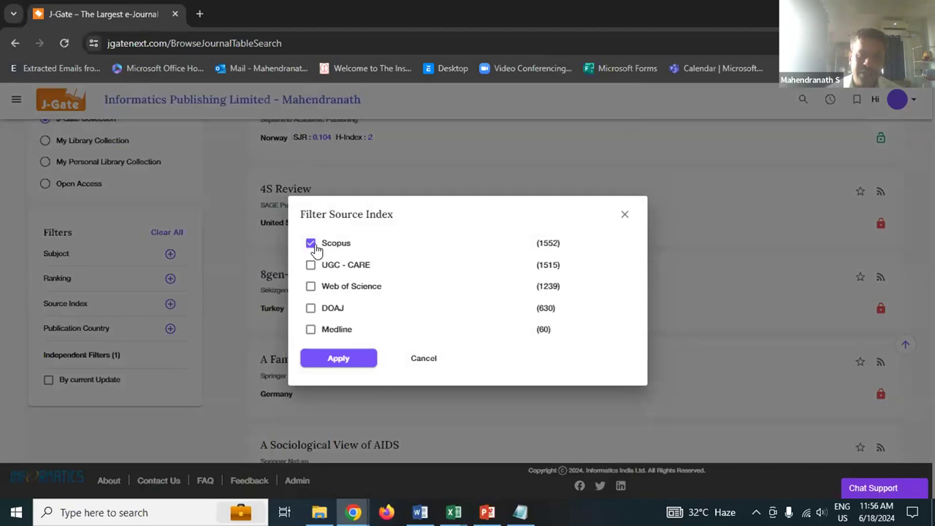
click(338, 360)
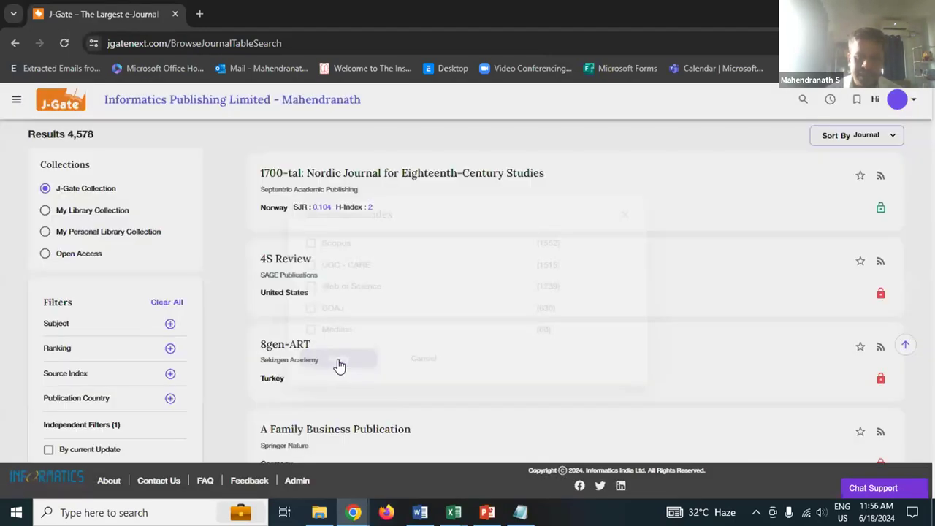
scroll(241, 300, down, 2)
scroll(241, 303, up, 1)
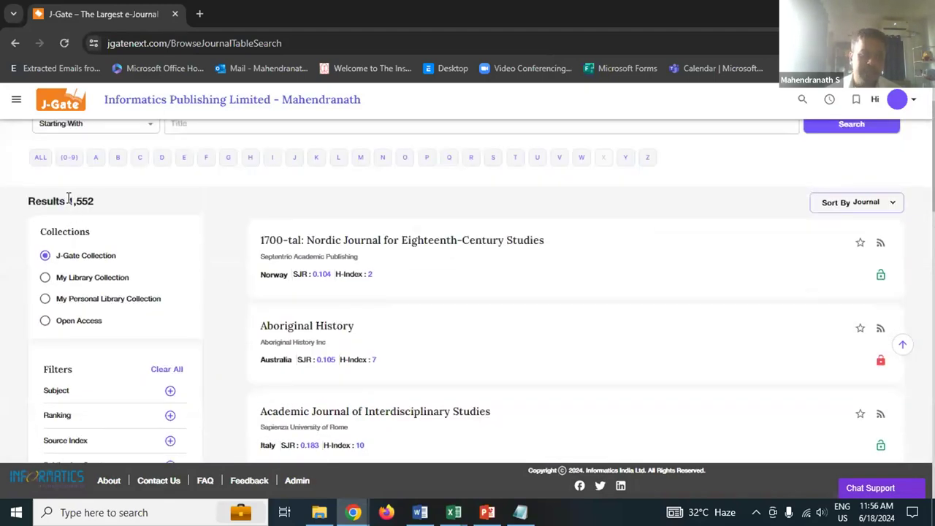
drag(71, 201, 115, 211)
click(182, 207)
scroll(372, 246, down, 7)
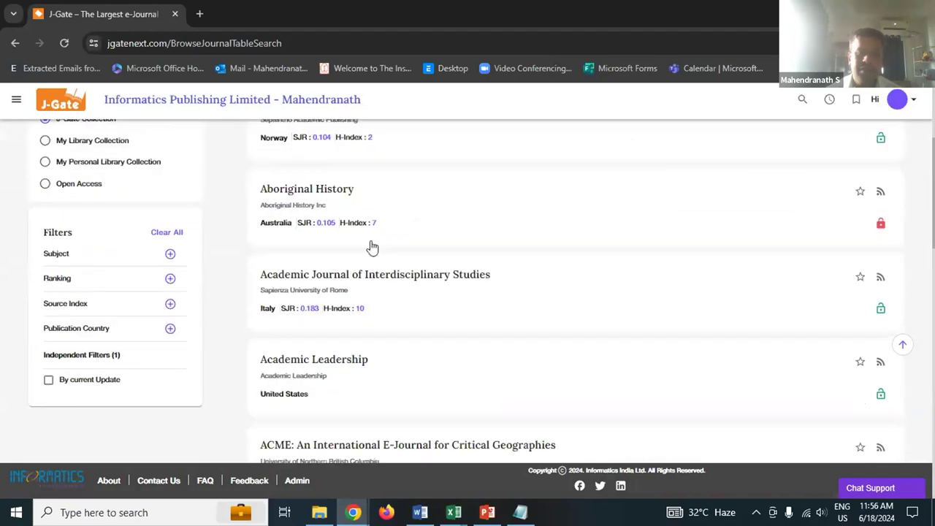
scroll(386, 272, down, 7)
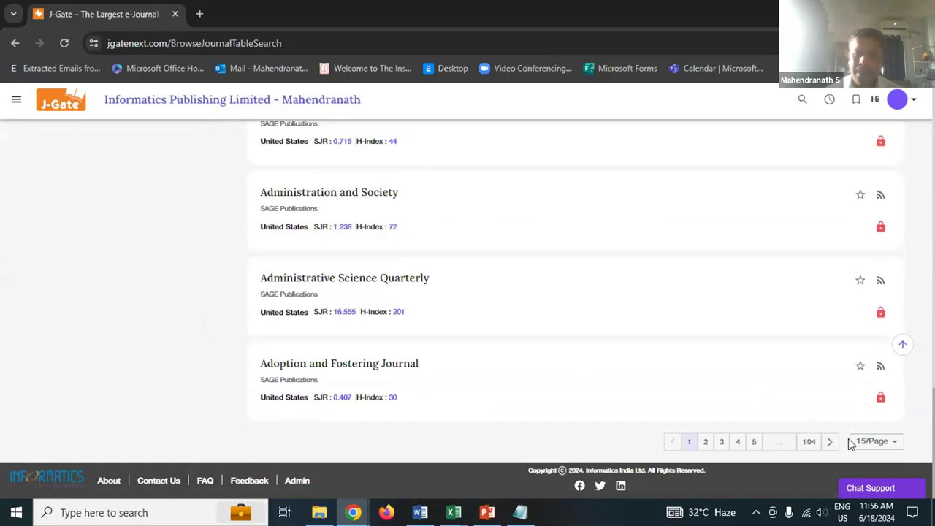
click(874, 442)
click(874, 435)
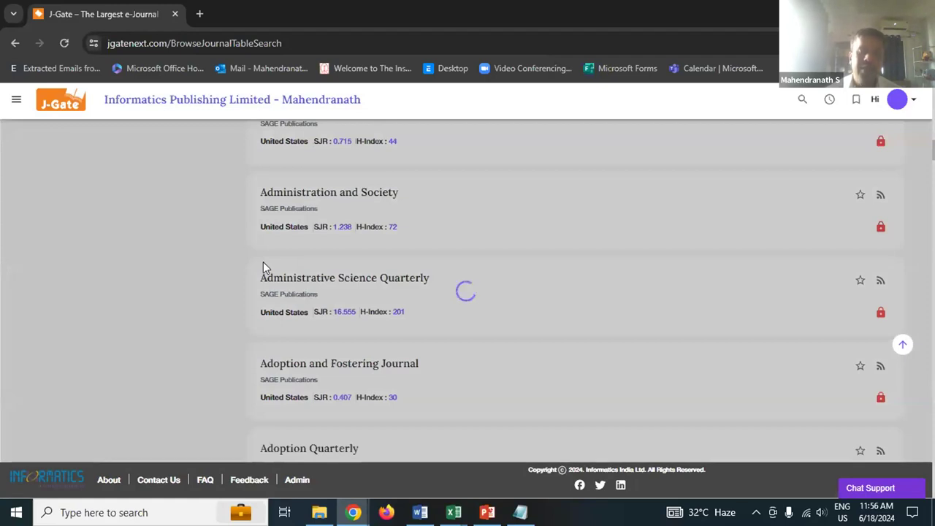
scroll(263, 268, down, 5)
scroll(261, 269, down, 2)
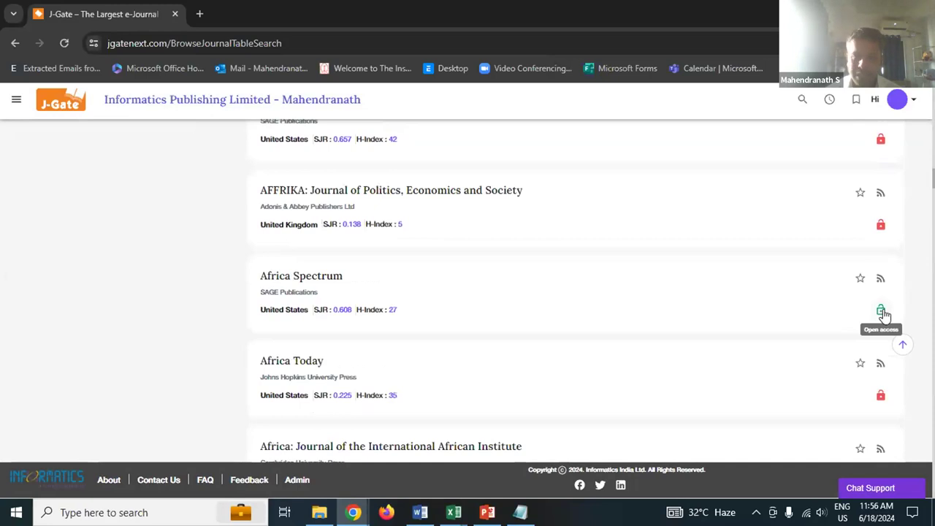
scroll(882, 315, down, 4)
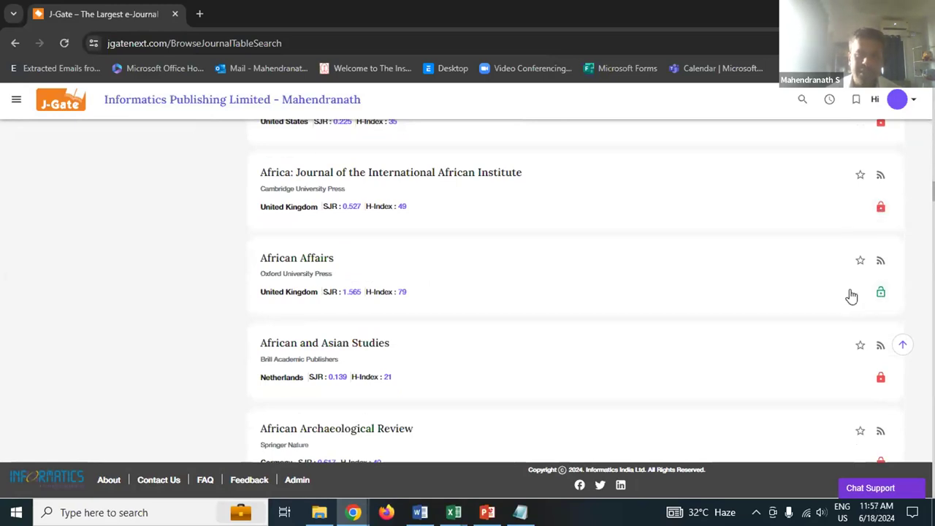
scroll(849, 298, down, 3)
scroll(605, 295, down, 4)
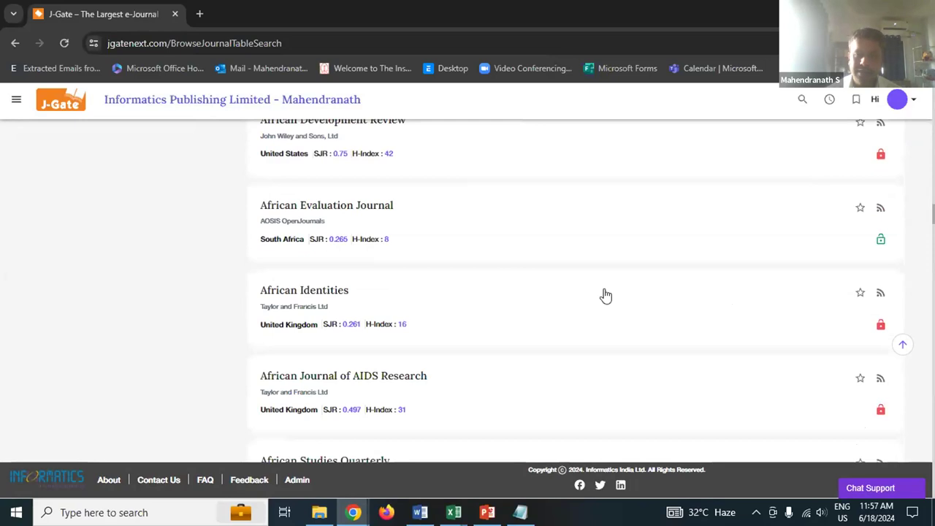
scroll(605, 295, up, 10)
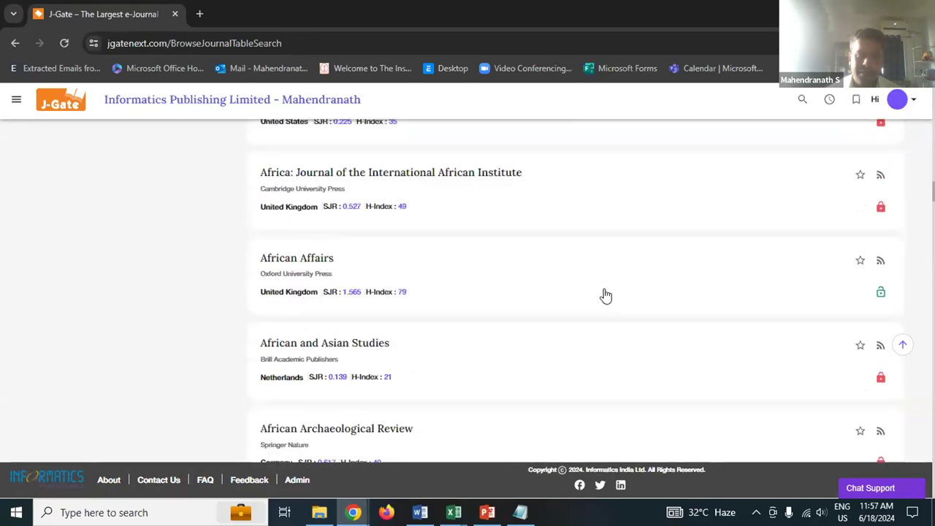
scroll(605, 295, up, 10)
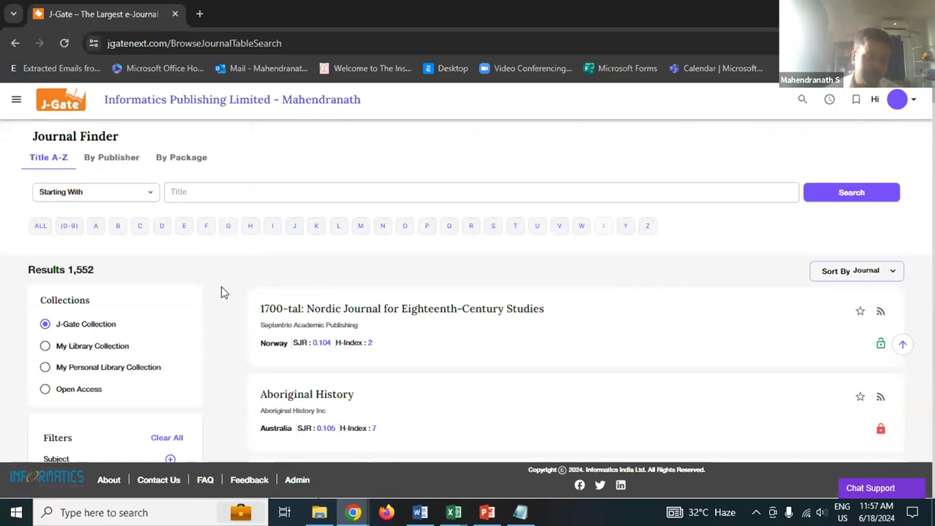
Return to the J-Gate main search page and enter 'machine learn' as the topic keyword
click(67, 103)
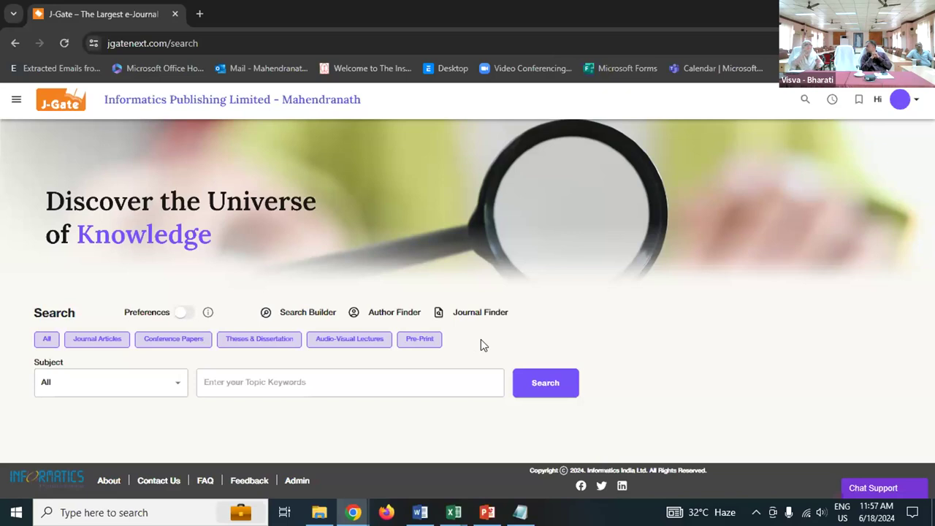
click(236, 377)
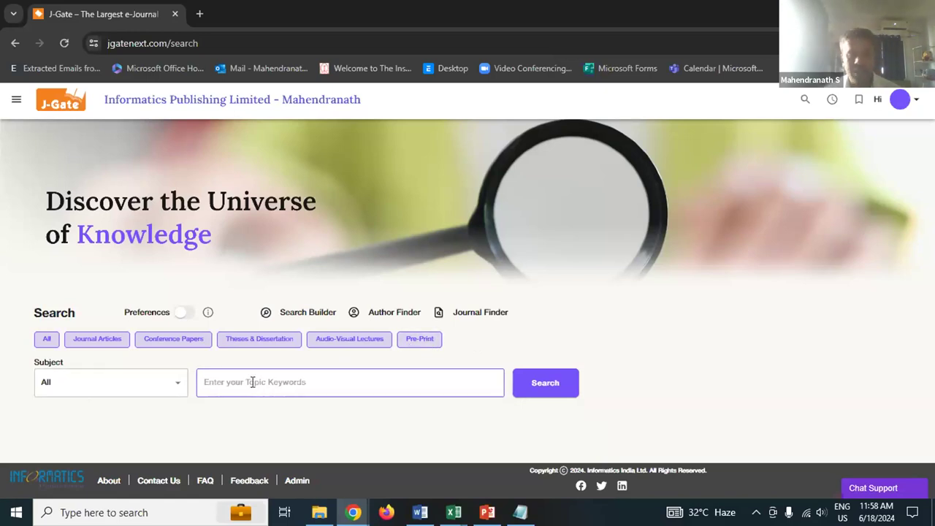
text(machin)
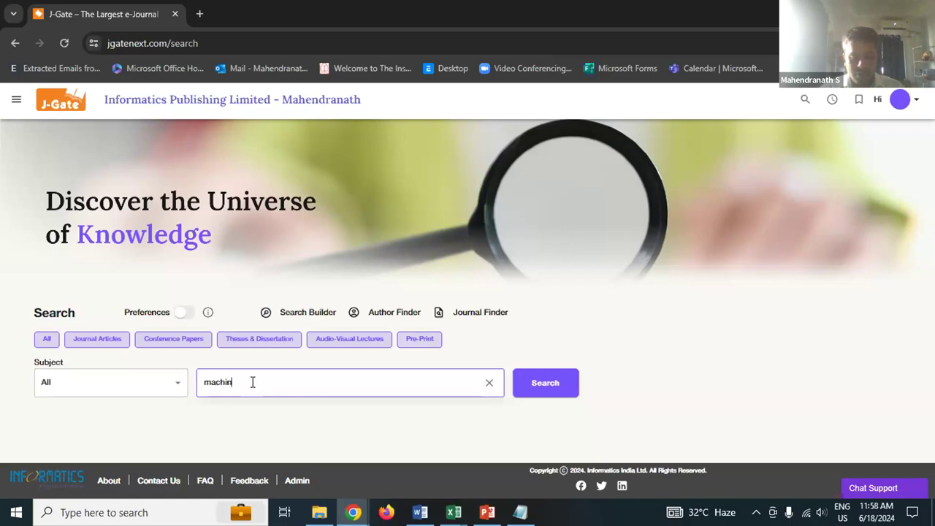
text(e learn)
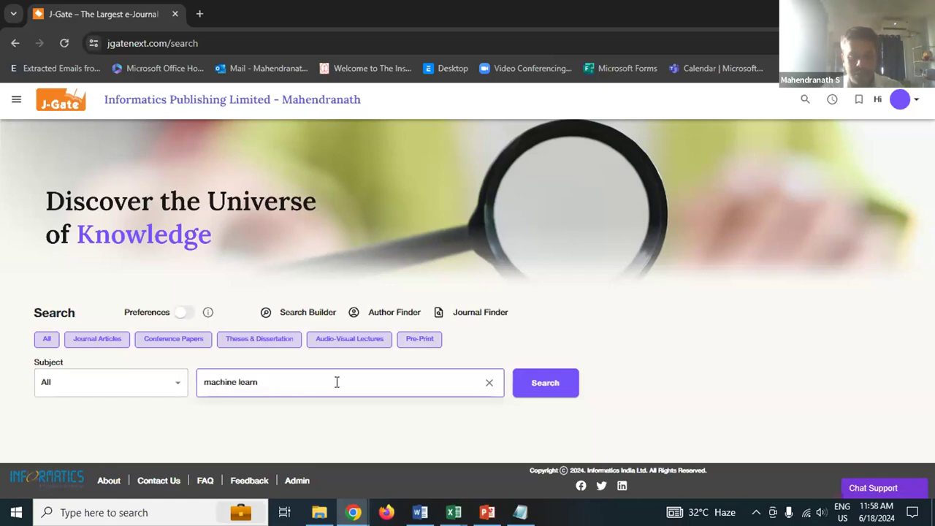
text(ng)
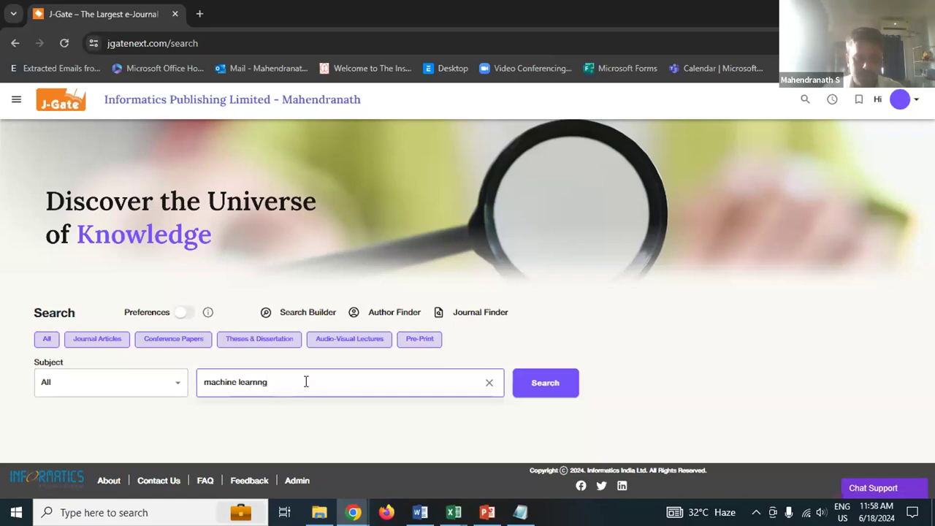
key(BackSpace)
key(BackSpace)
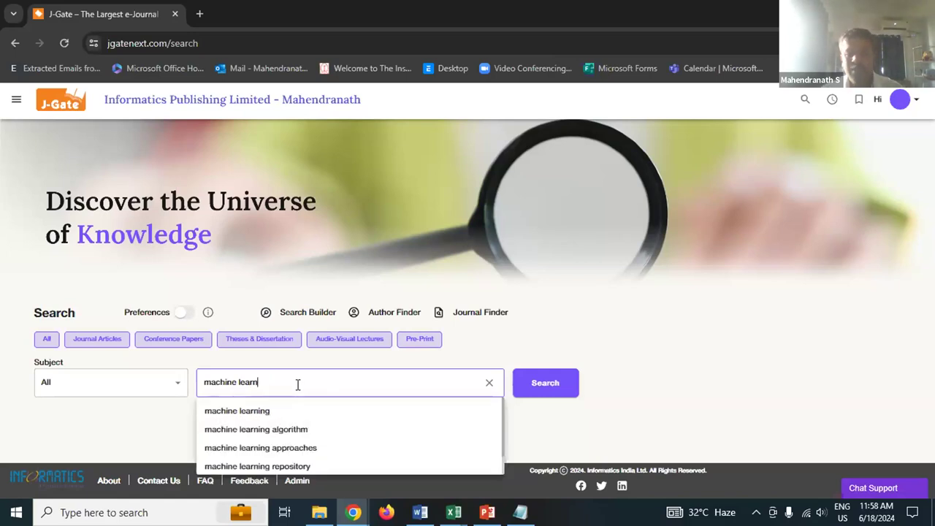
Search using the 'machine learning' suggestion and browse the 4,36,813 results
click(256, 410)
click(554, 385)
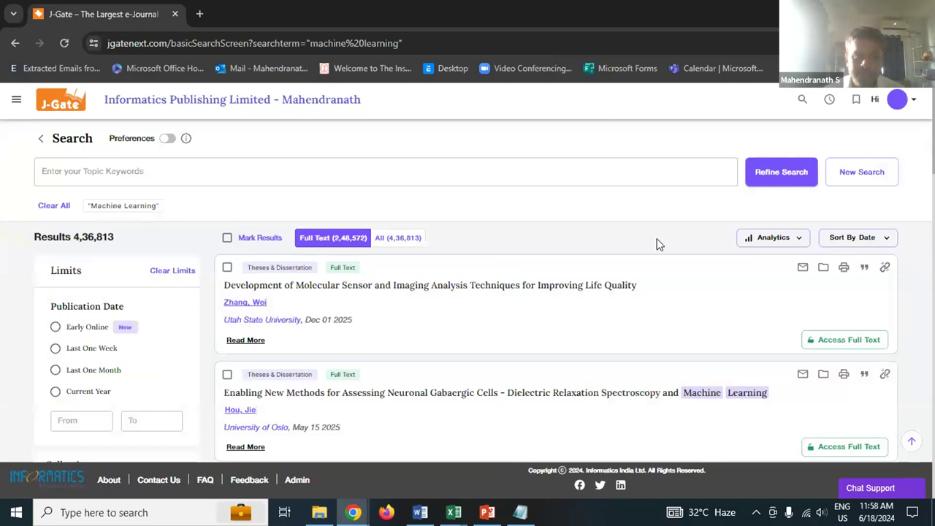
scroll(656, 248, down, 1)
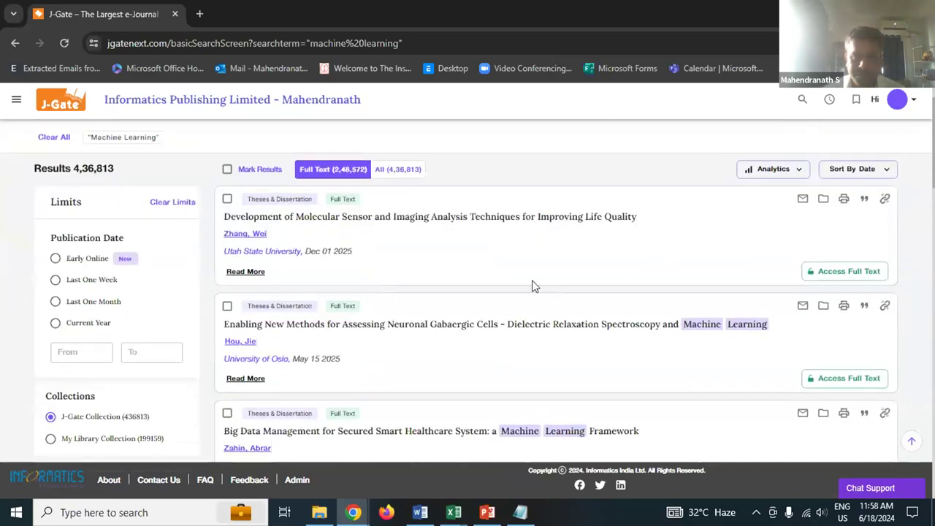
scroll(517, 304, up, 1)
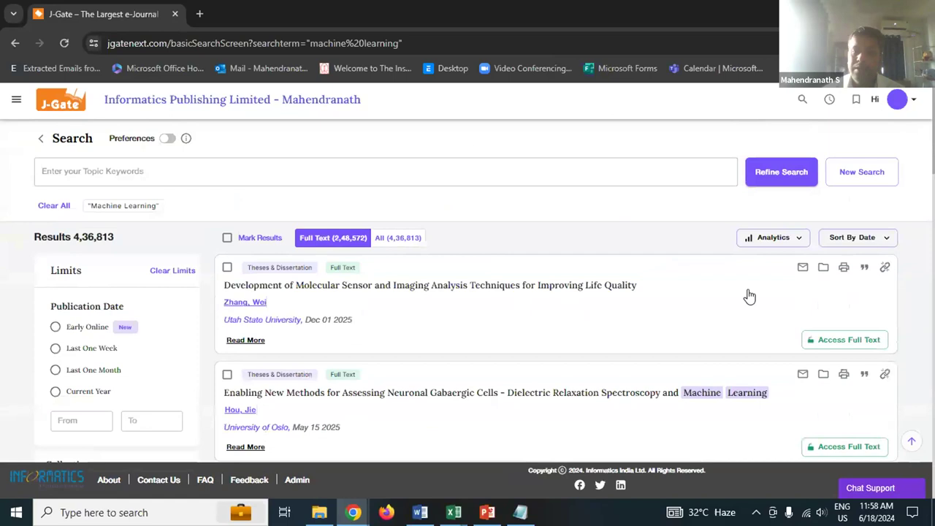
scroll(633, 263, down, 1)
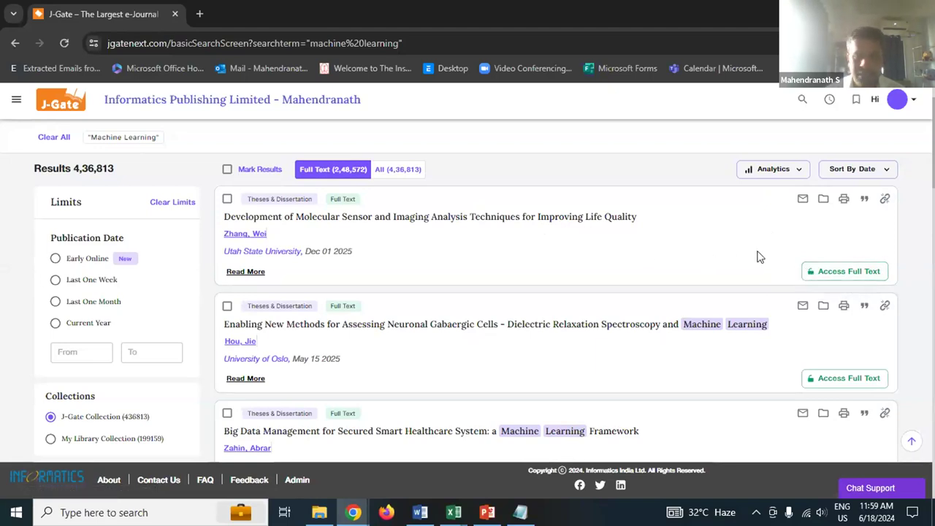
click(246, 273)
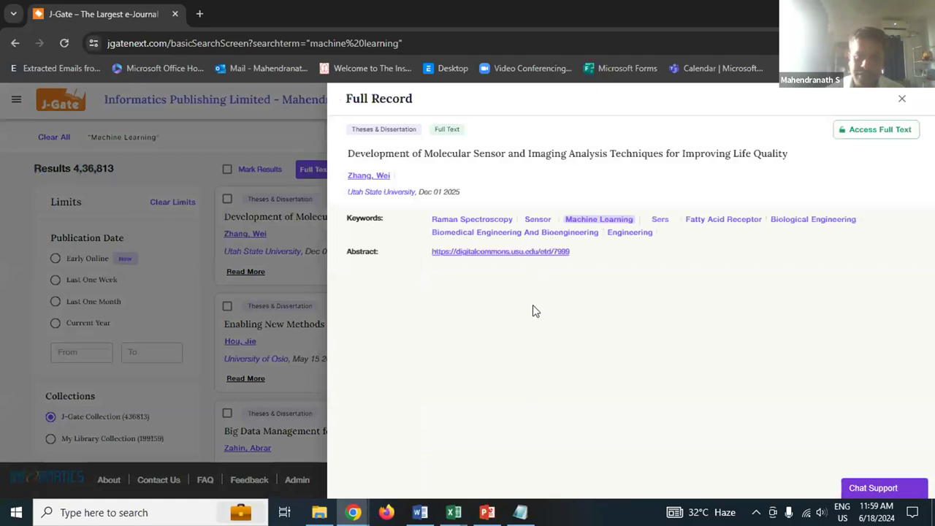
click(902, 98)
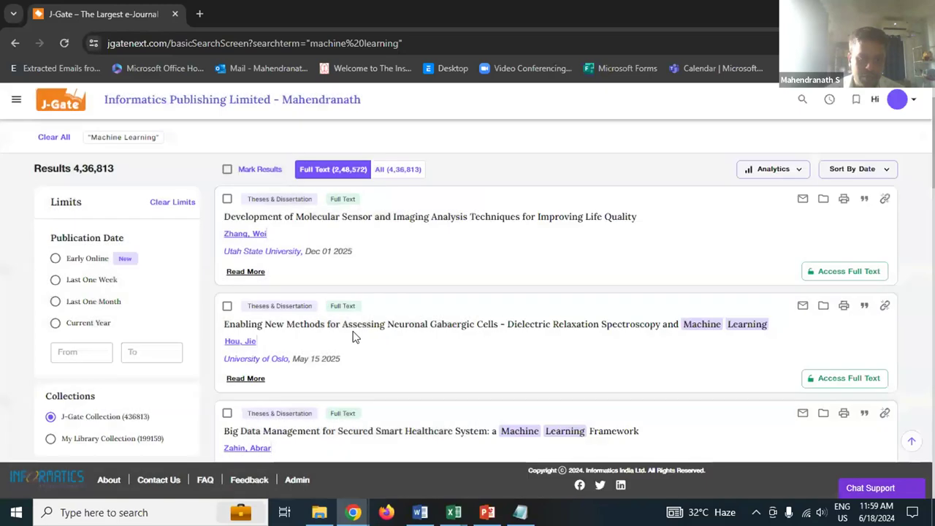
scroll(353, 336, down, 8)
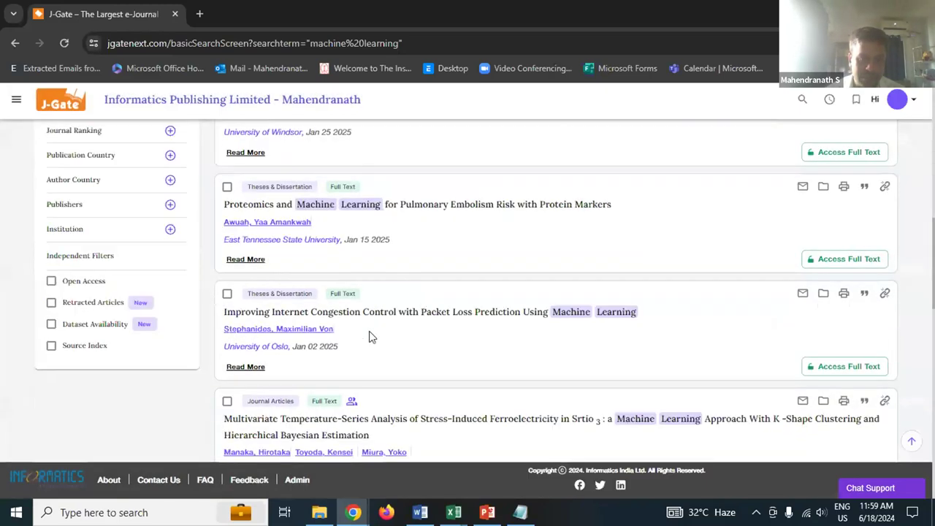
scroll(278, 374, down, 4)
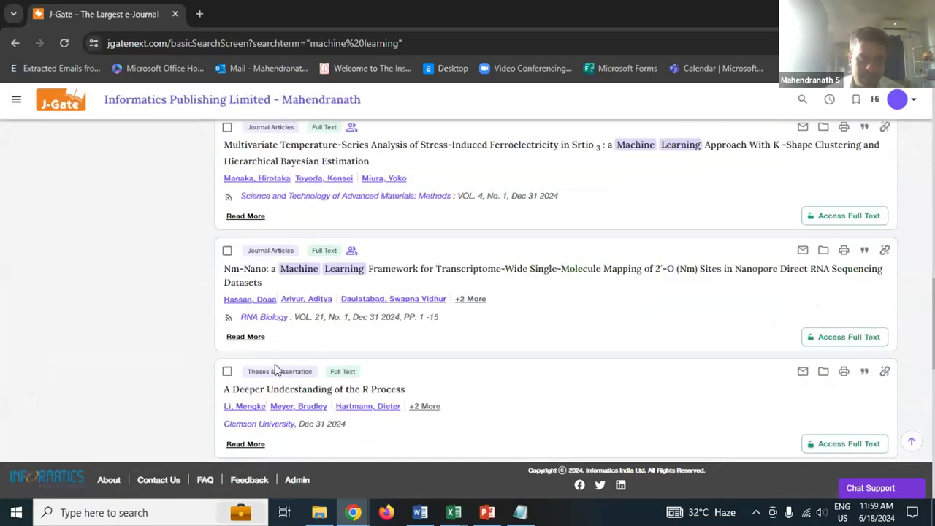
click(246, 337)
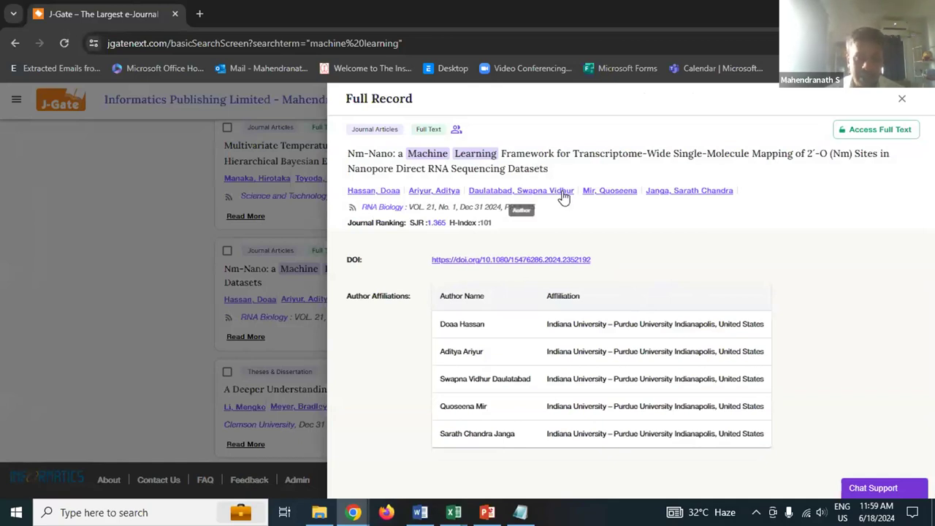
click(299, 244)
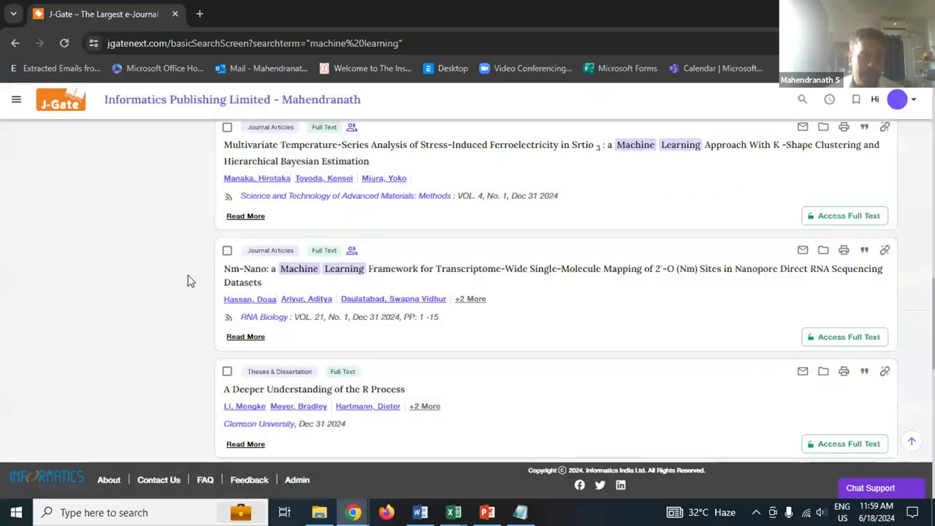
scroll(188, 307, down, 5)
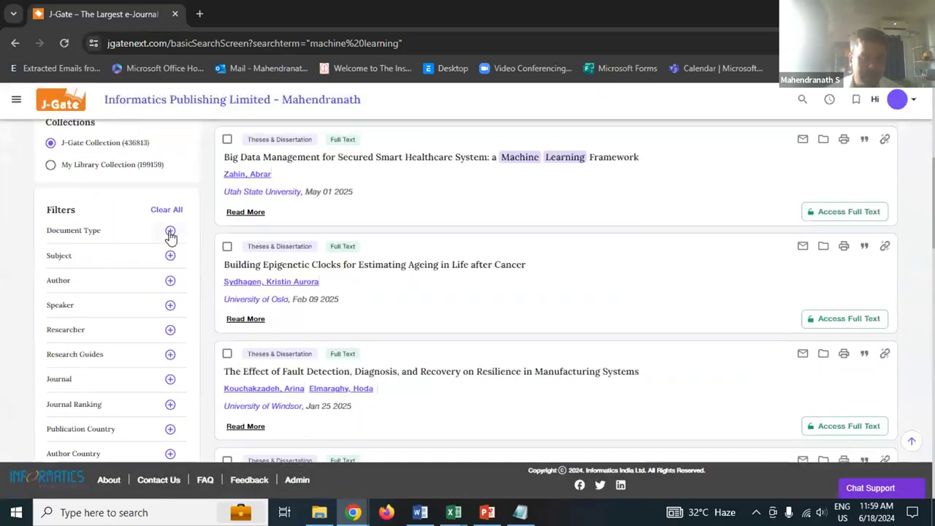
Restrict the machine learning results to Journal Articles, leaving 3,26,375 results
click(170, 232)
click(310, 243)
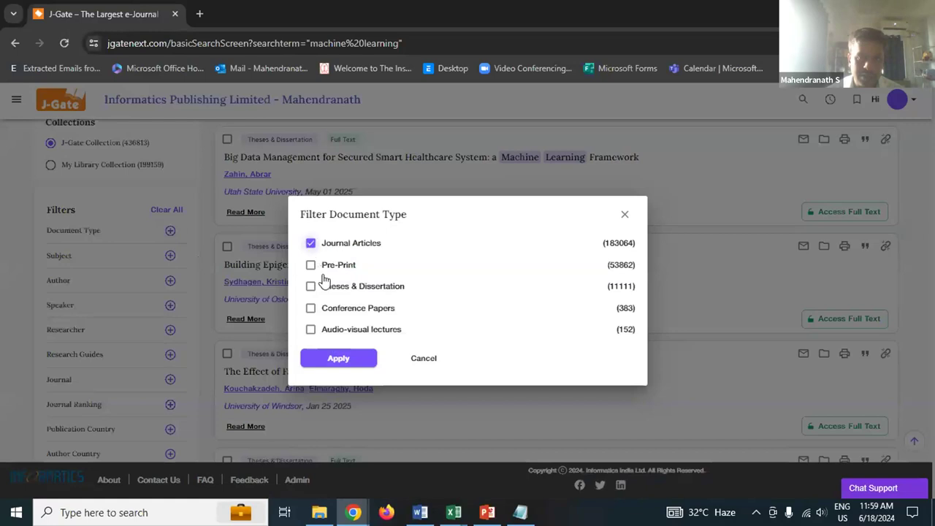
click(341, 359)
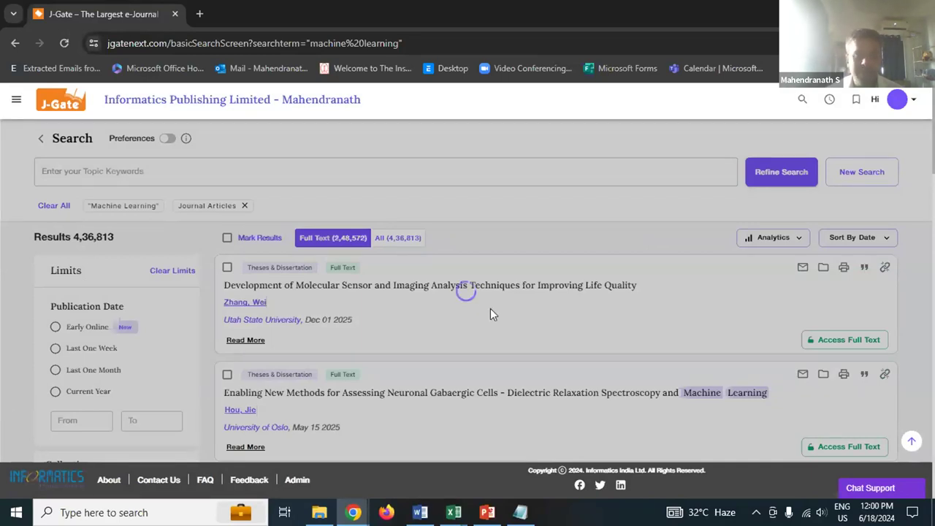
scroll(489, 314, down, 2)
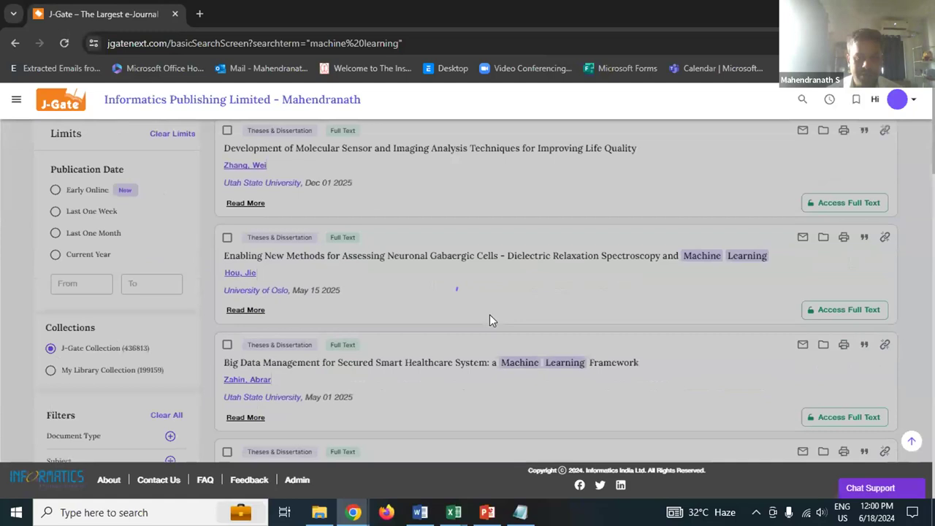
scroll(489, 314, down, 5)
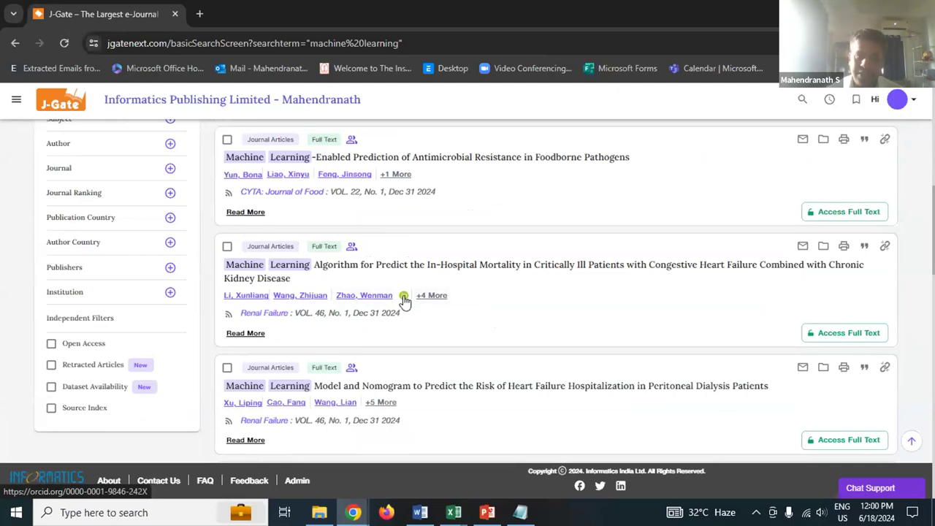
Review the heart failure in-hospital mortality article's full record, then close it
click(246, 333)
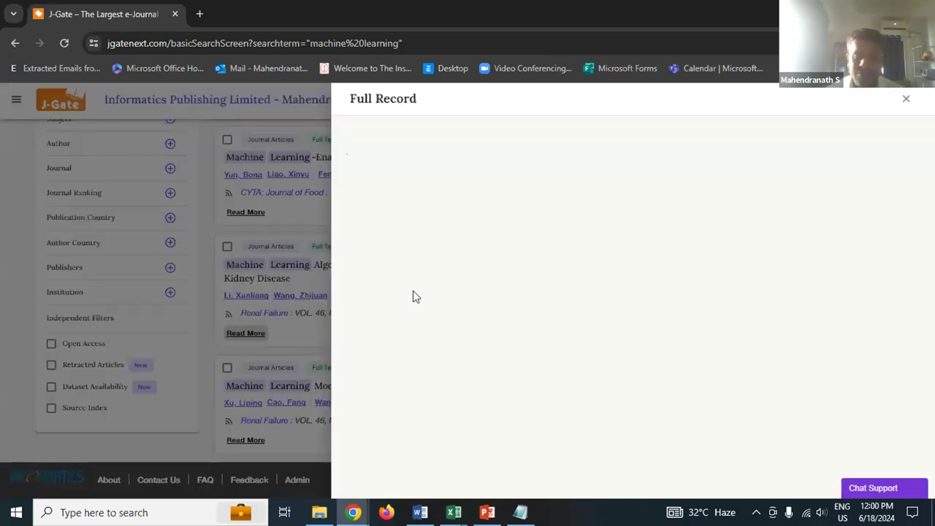
scroll(495, 272, down, 3)
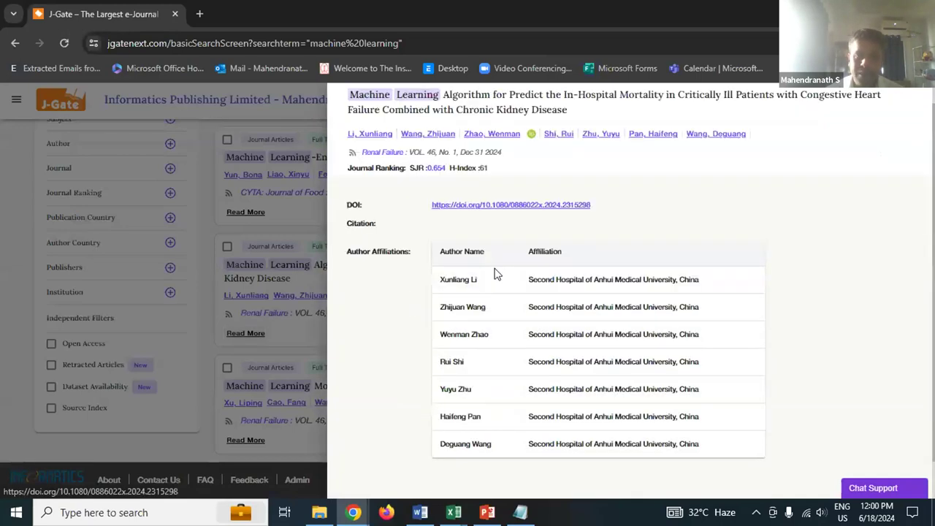
scroll(420, 277, up, 1)
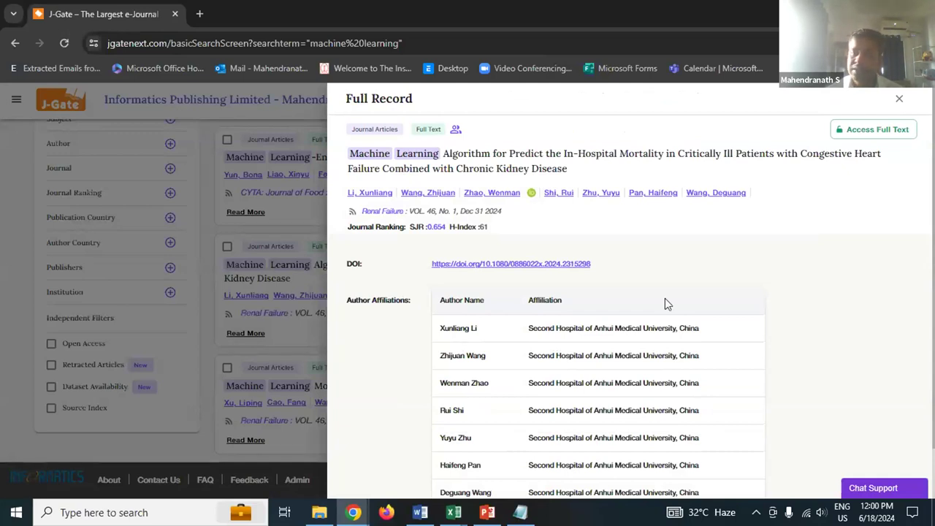
scroll(665, 299, down, 1)
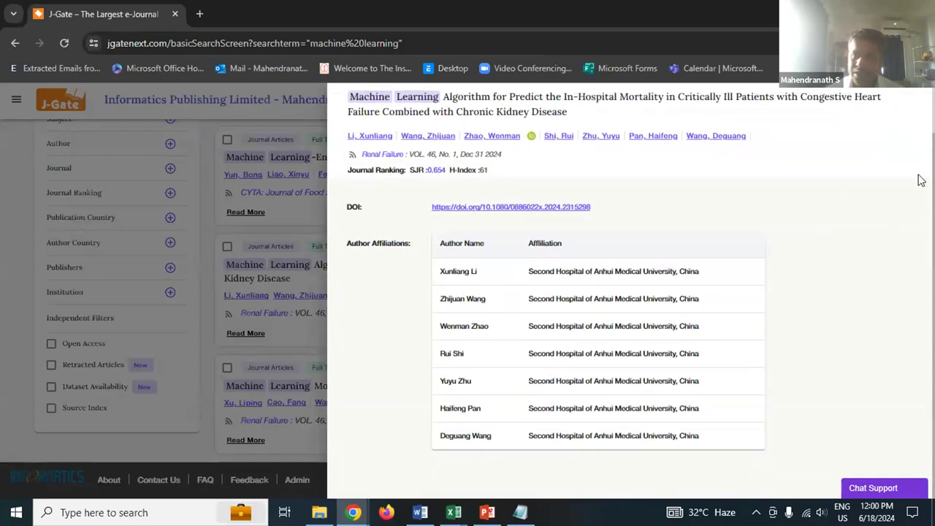
scroll(914, 117, up, 1)
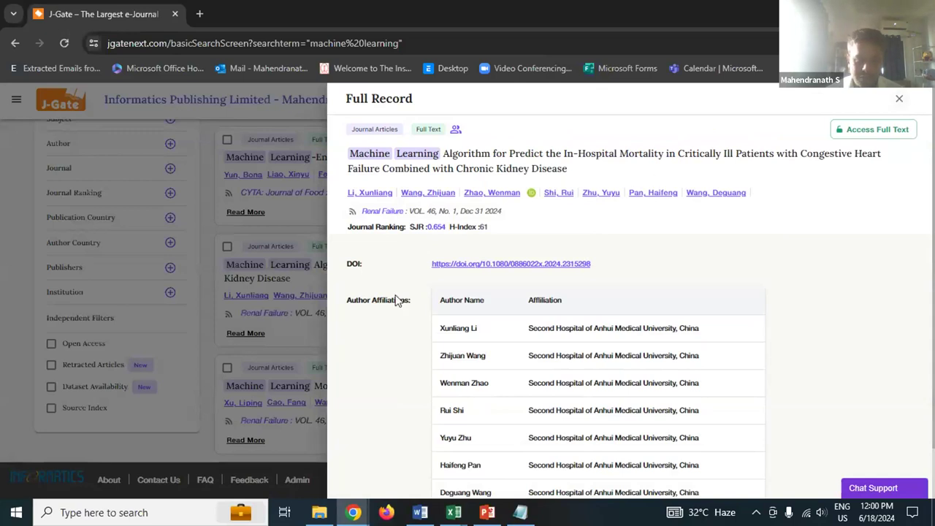
click(259, 360)
scroll(259, 360, down, 3)
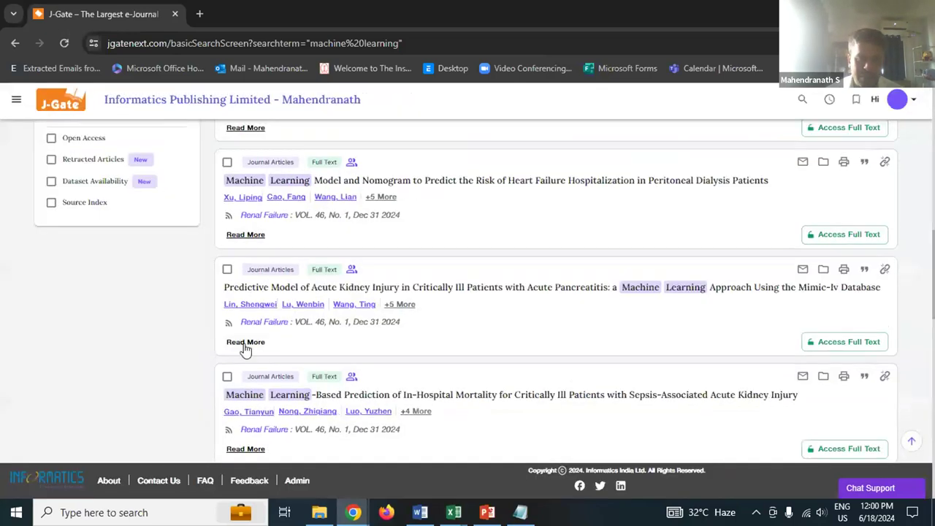
Review the acute kidney injury article's full record, then close it
click(245, 343)
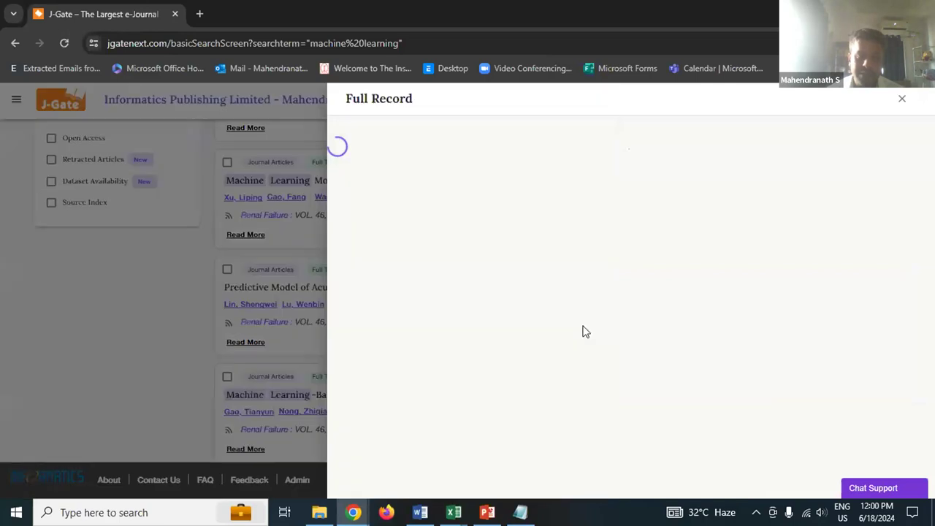
scroll(585, 329, down, 2)
scroll(584, 337, up, 1)
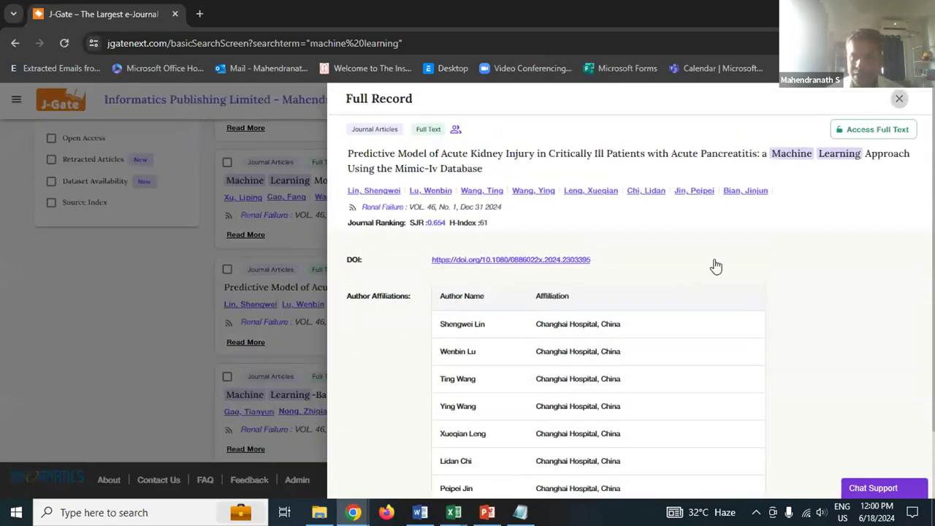
key(Escape)
scroll(851, 241, up, 4)
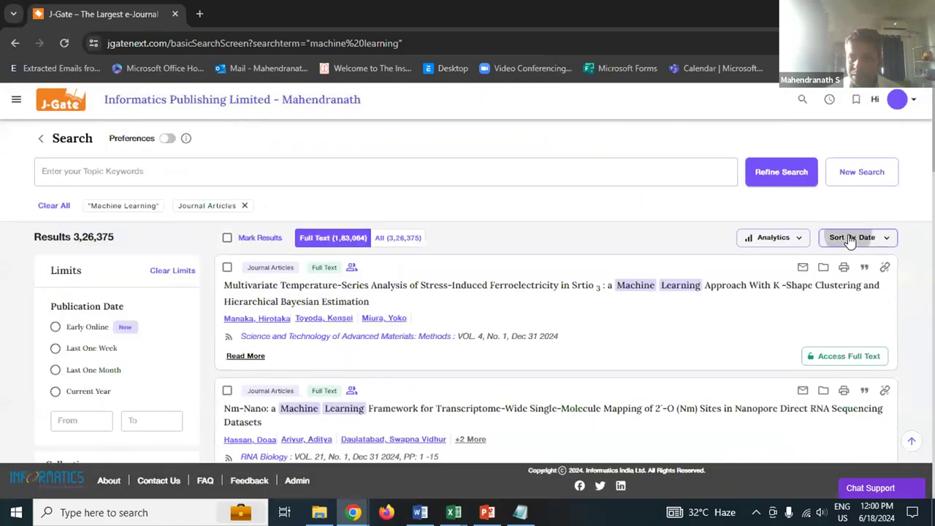
Sort results by Best Match and review the Technical Review on Machine Learning record
click(852, 240)
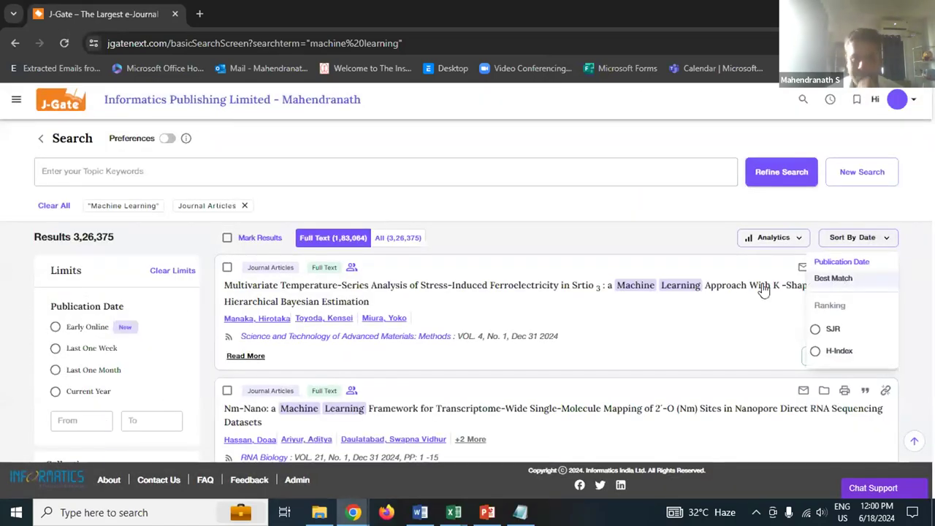
click(833, 278)
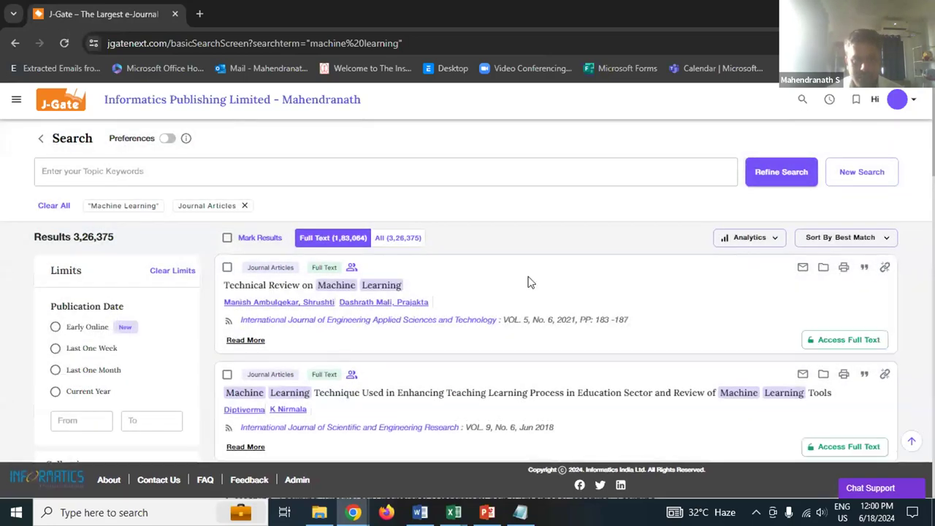
click(248, 341)
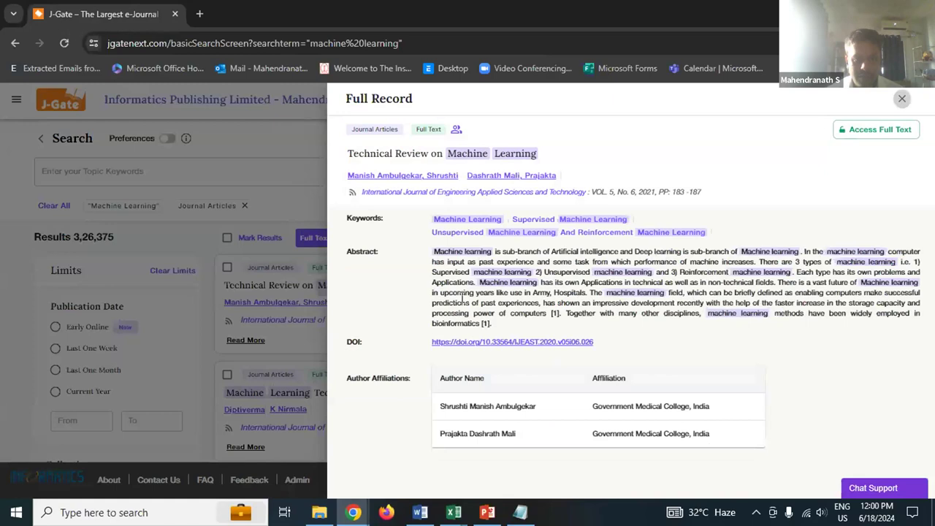
click(901, 101)
scroll(314, 322, down, 3)
scroll(497, 275, up, 3)
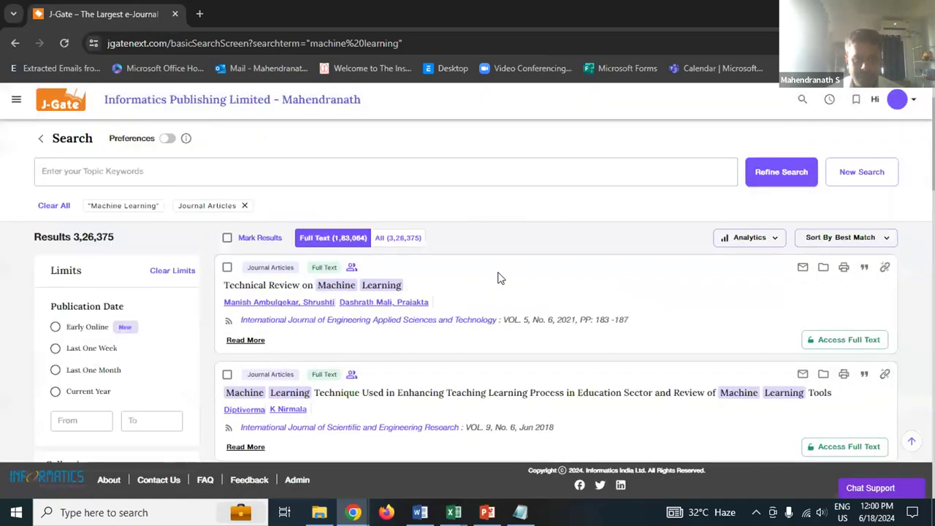
scroll(497, 275, down, 1)
Review the teaching learning process and operational meteorology tutorial records
click(246, 379)
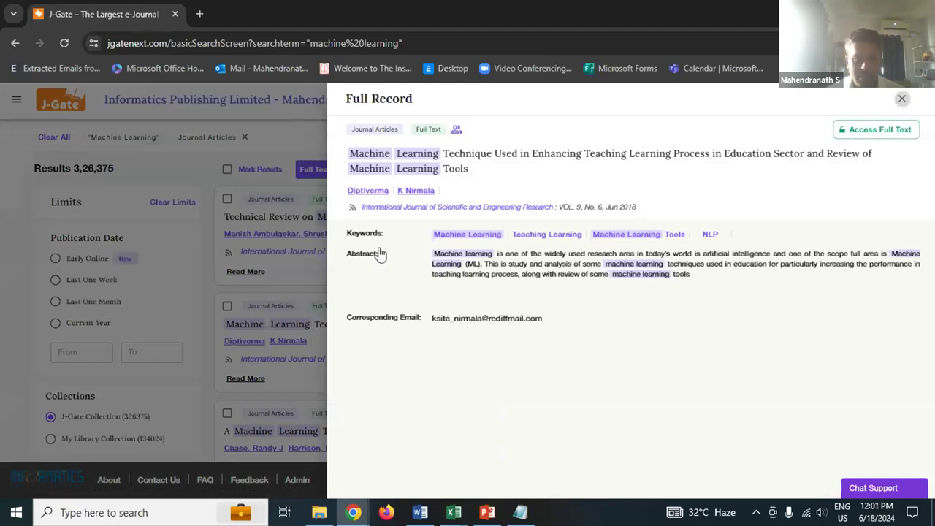
key(Escape)
scroll(314, 307, down, 2)
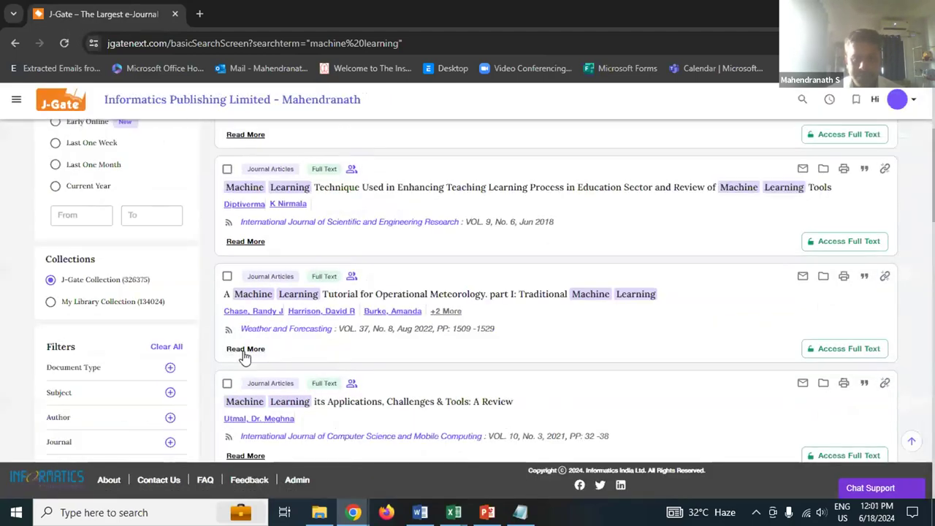
click(535, 250)
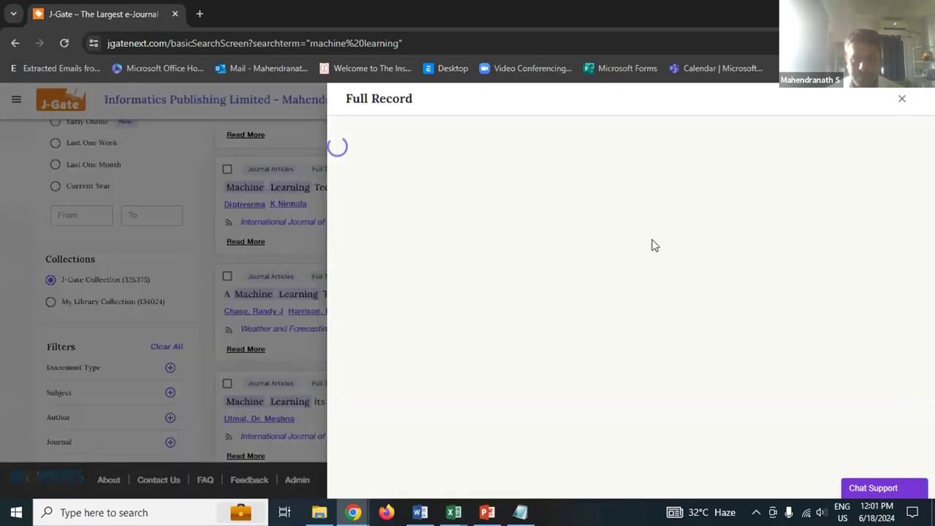
scroll(777, 240, up, 3)
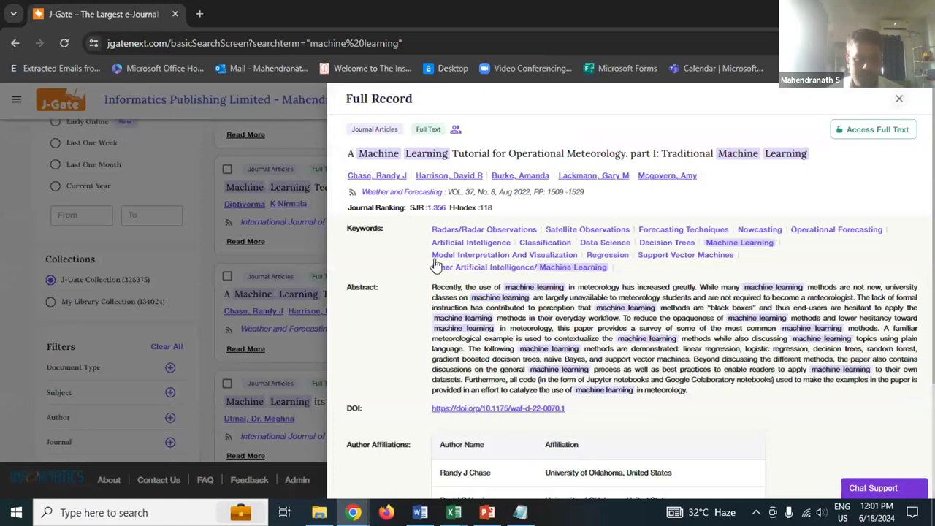
key(Escape)
scroll(247, 328, down, 5)
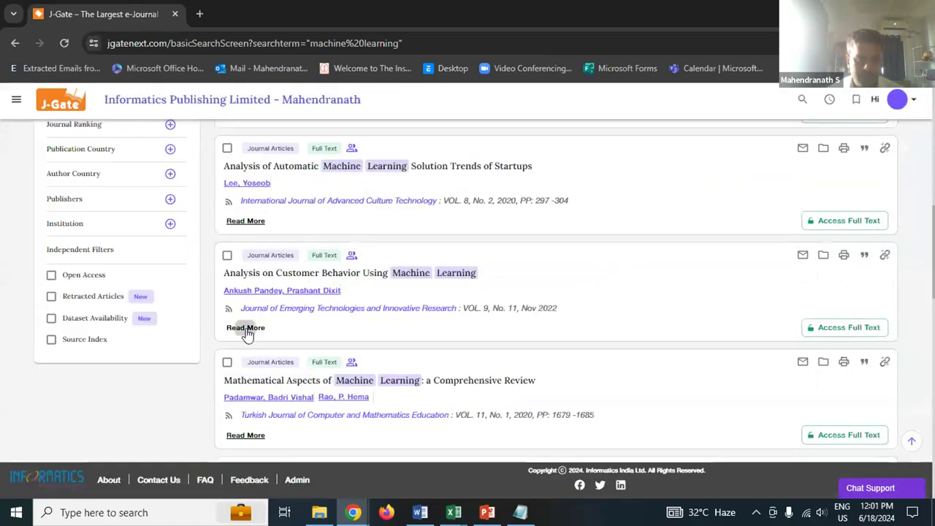
Review the customer behavior and optimization models articles' full records
click(245, 328)
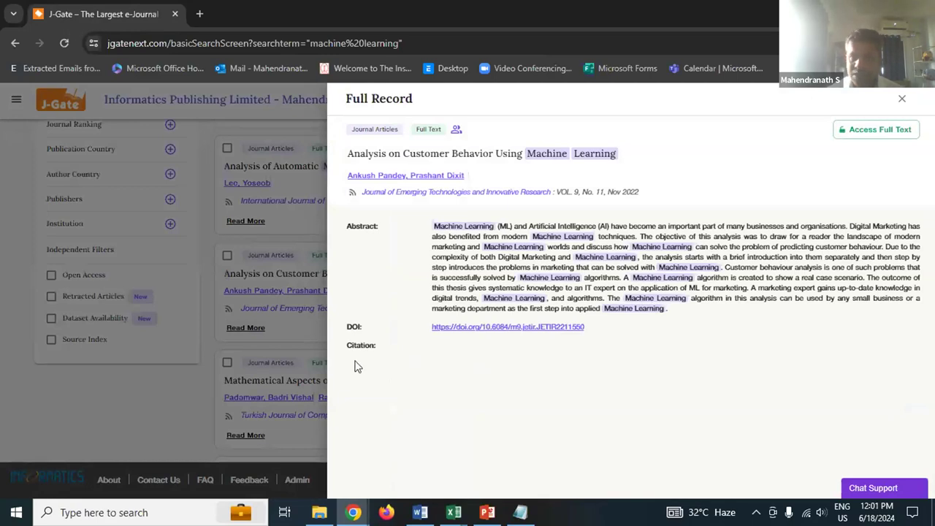
click(240, 320)
scroll(242, 311, down, 5)
click(244, 307)
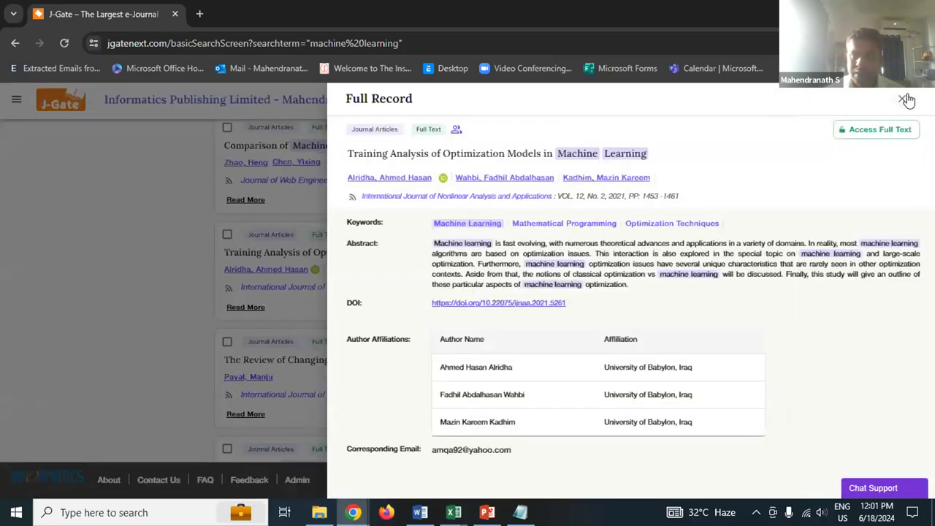
key(Escape)
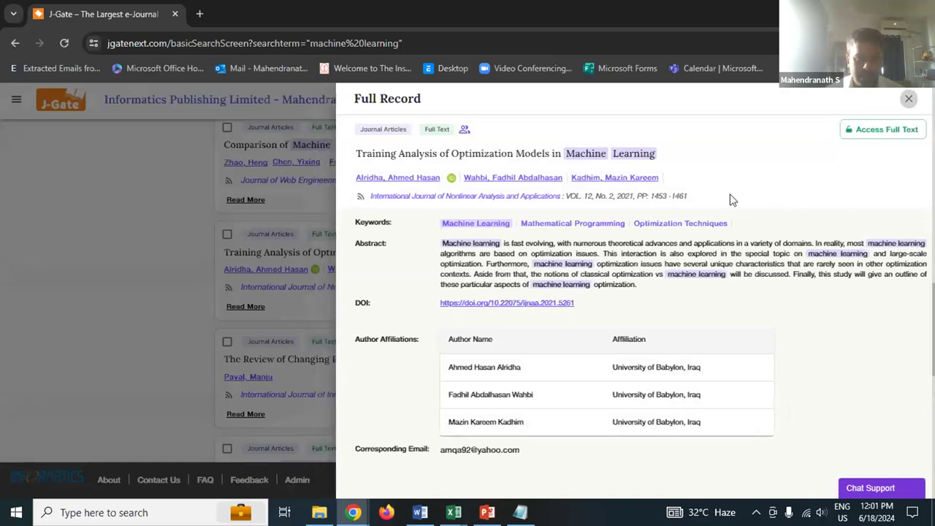
scroll(248, 290, down, 5)
View the Machine Learning in Mobile Applications record, then the financial forecasting article's
click(247, 286)
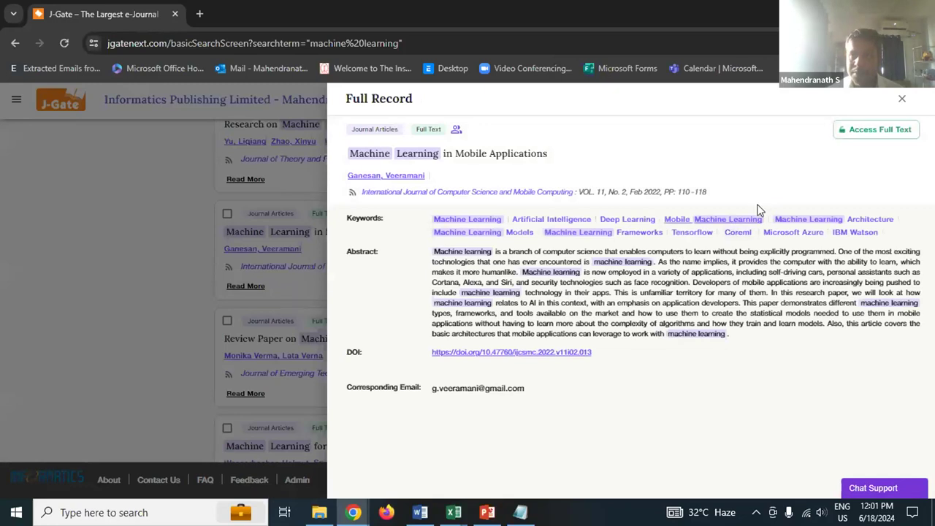
scroll(402, 307, down, 3)
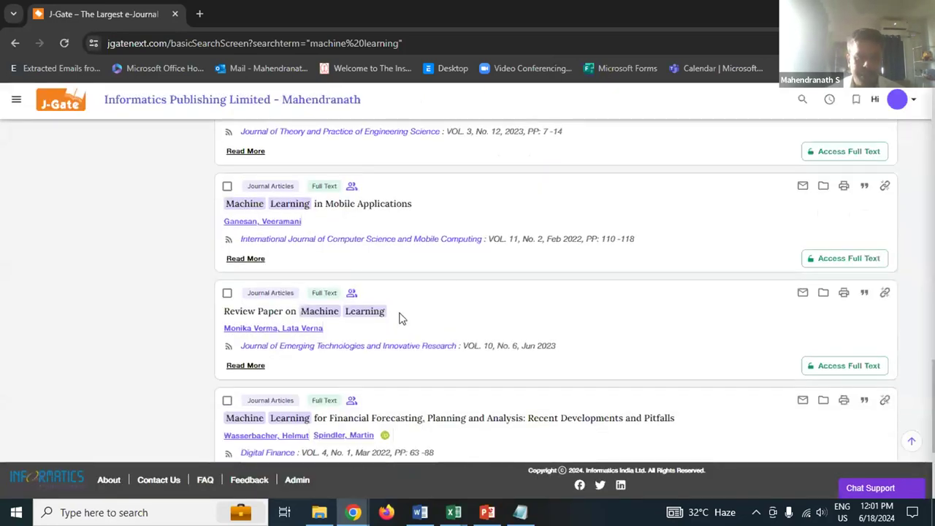
click(235, 301)
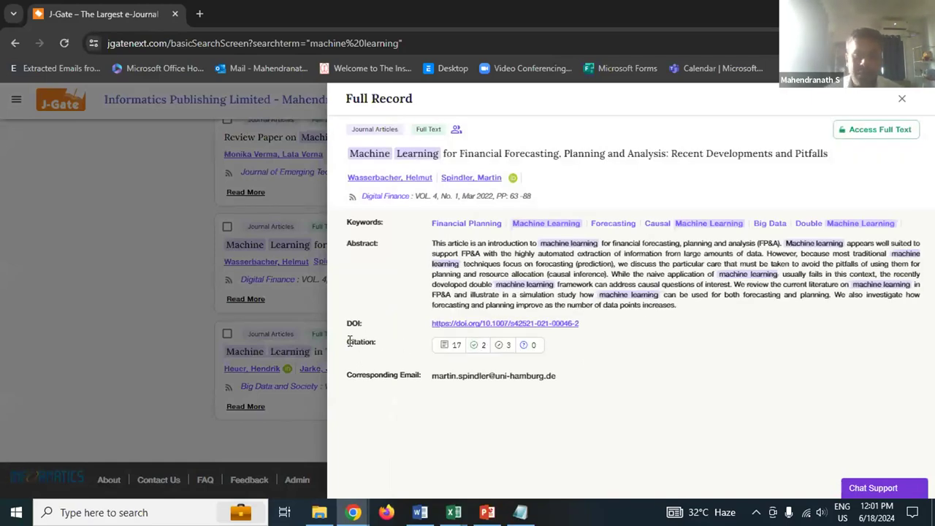
Show the scite Smart Citations breakdown: 17 citing, 2 supporting, 3 mentioning, 0 contrasting
mouse_move(446, 349)
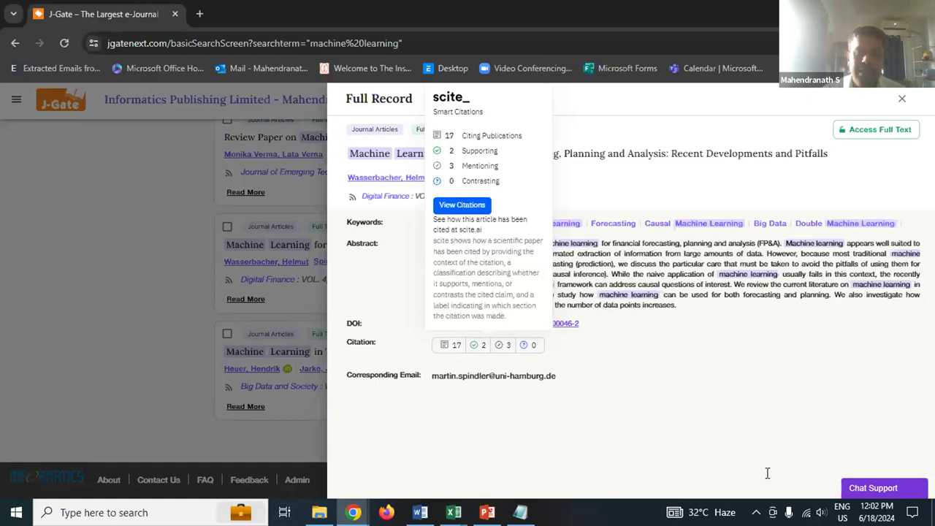
Dismiss the citation summary and open the article's scite citation report in a new tab
click(709, 432)
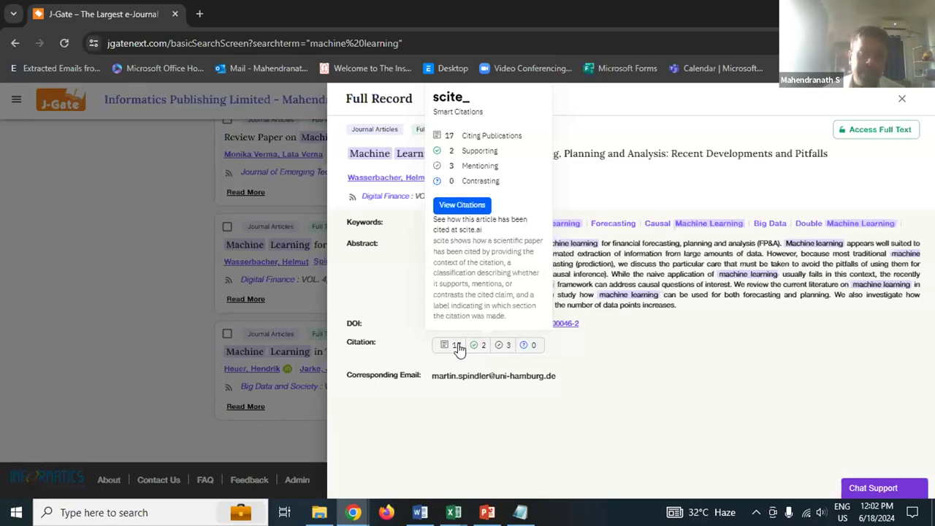
click(457, 346)
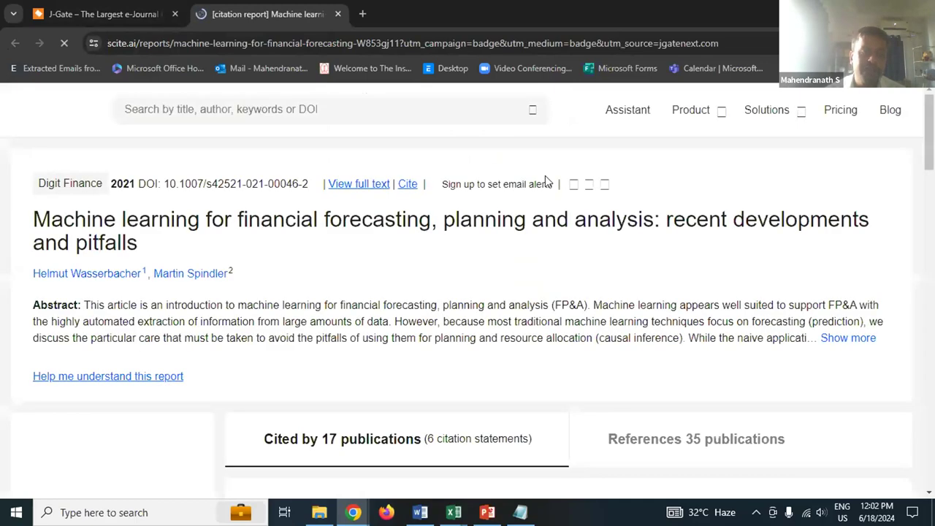
Scroll through the scite report of 17 citing publications, visit scite home, then return to J-Gate
scroll(545, 243, down, 1)
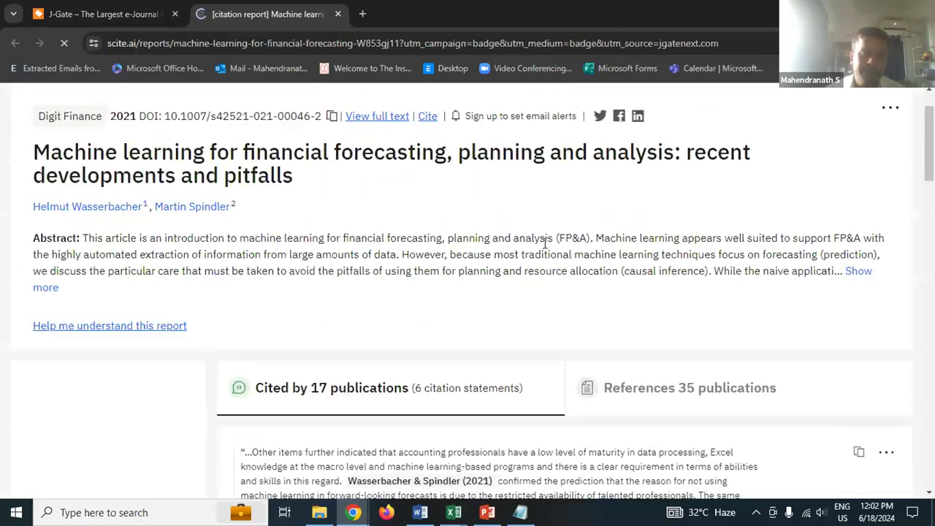
scroll(544, 243, down, 3)
scroll(468, 316, down, 2)
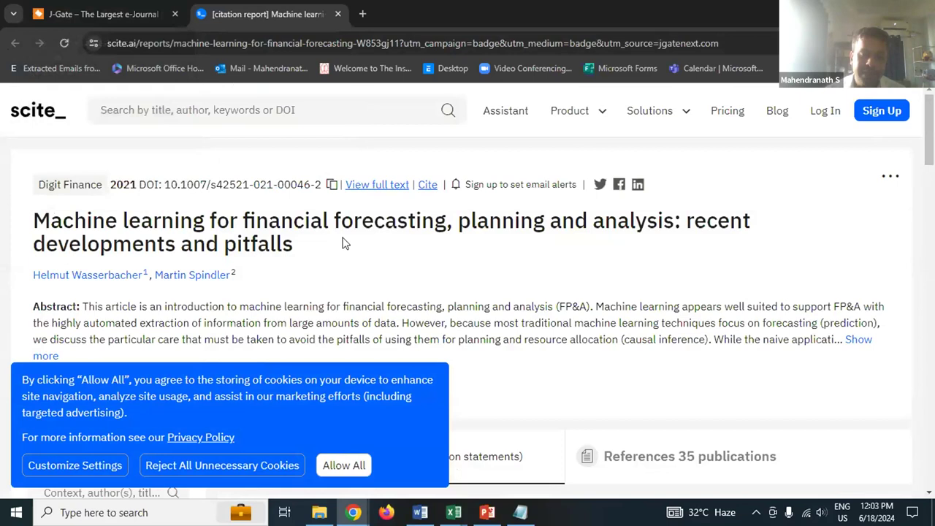
scroll(419, 243, down, 2)
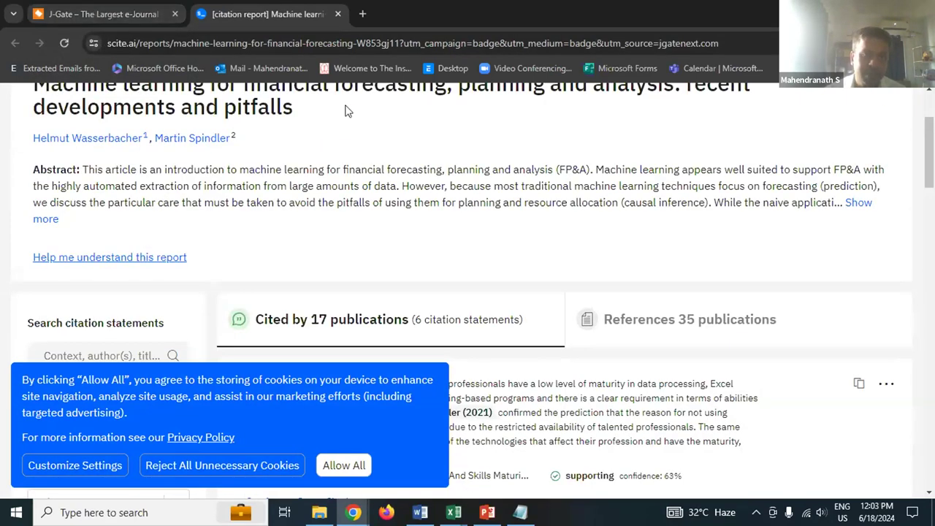
scroll(349, 111, up, 2)
click(29, 114)
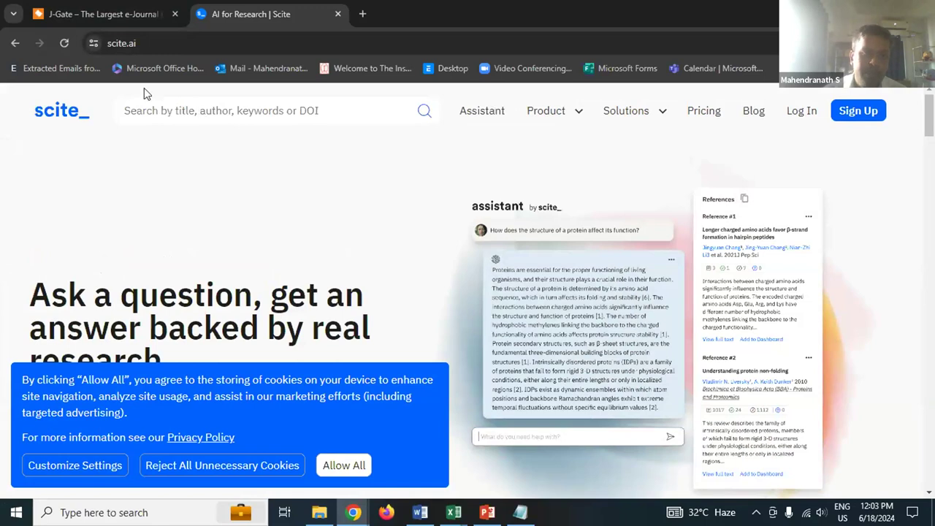
click(111, 16)
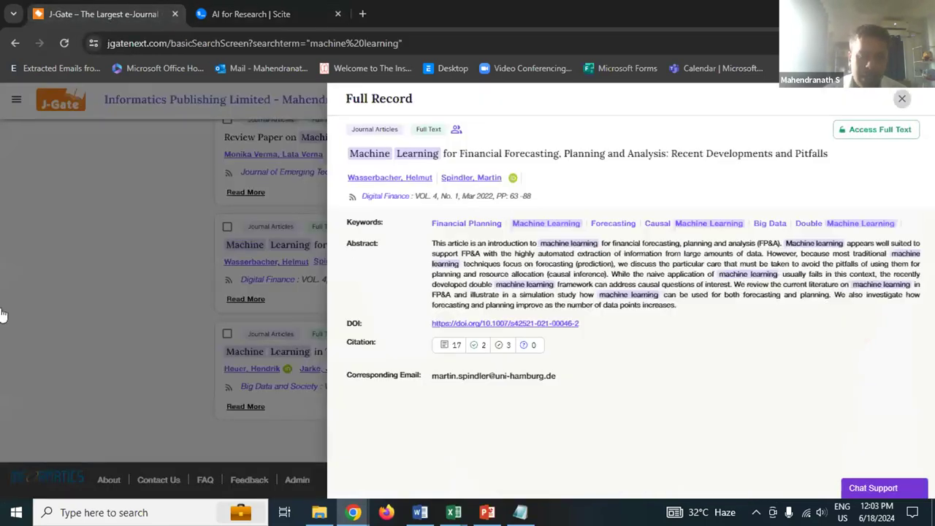
Close the full record and open the Institution filter, led by Stanford University (716)
click(173, 264)
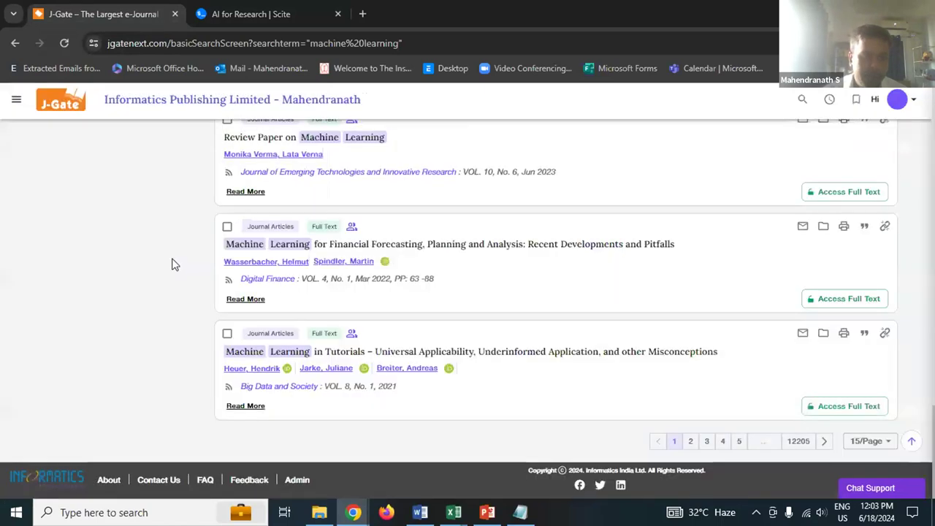
scroll(172, 278, up, 10)
scroll(70, 352, down, 2)
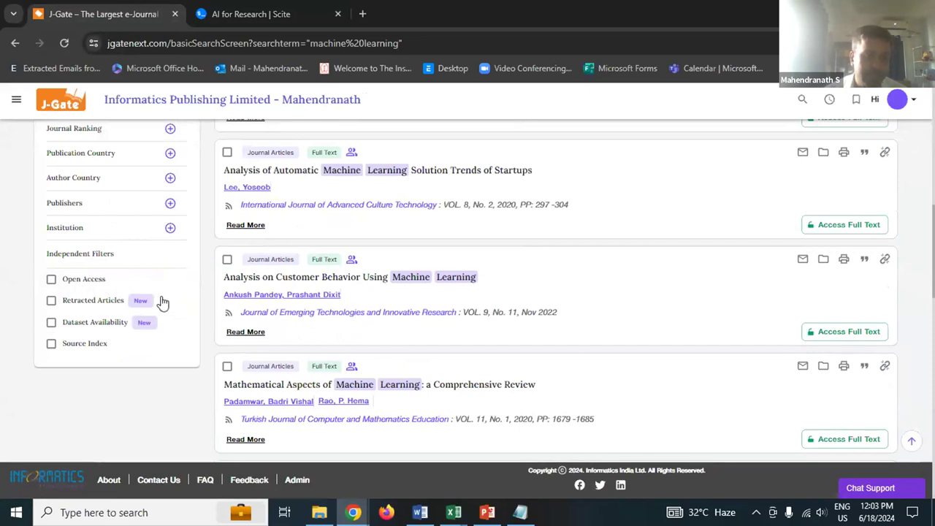
click(170, 230)
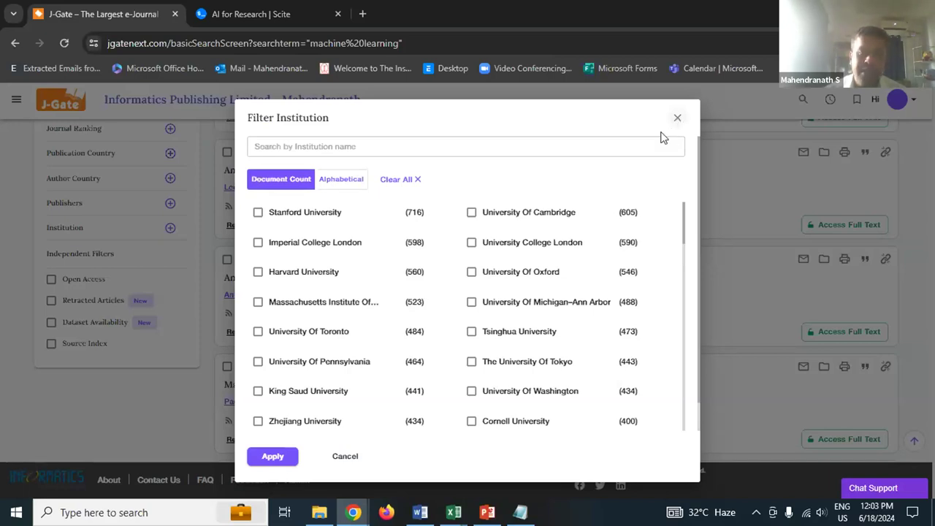
Close the Filter Institution dialog unapplied and scroll back to the top of the 3,26,375 results
click(678, 118)
scroll(215, 238, up, 6)
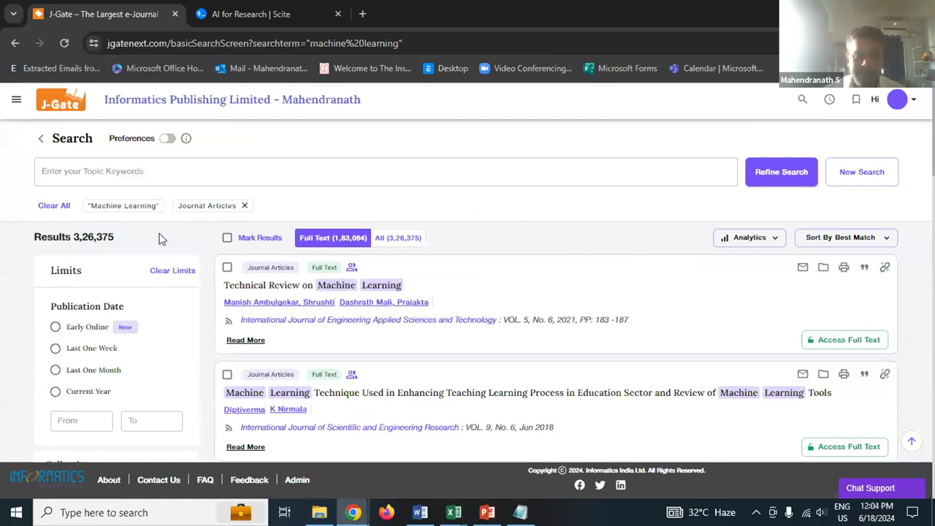
Go from the J-Gate home page past Author Finder into the Search Builder's empty criteria rows
click(59, 102)
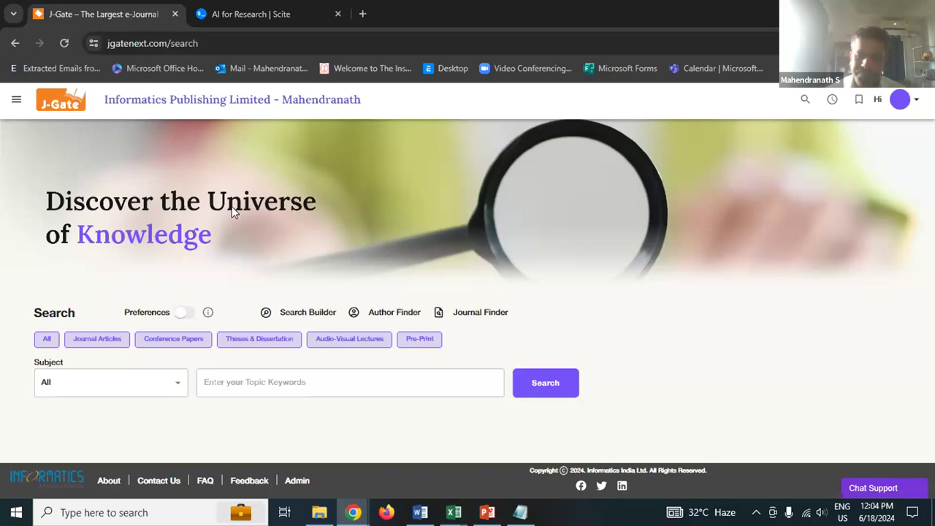
click(393, 316)
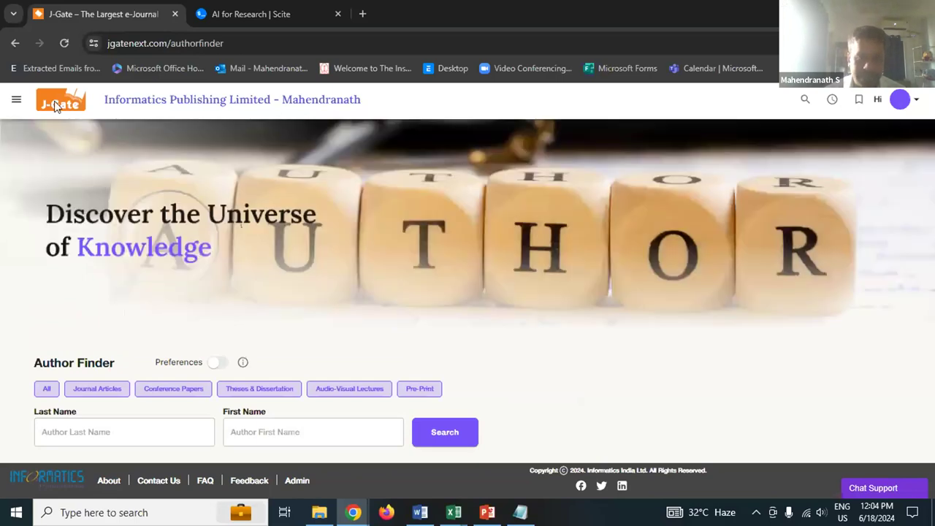
click(55, 106)
click(307, 316)
scroll(475, 294, down, 2)
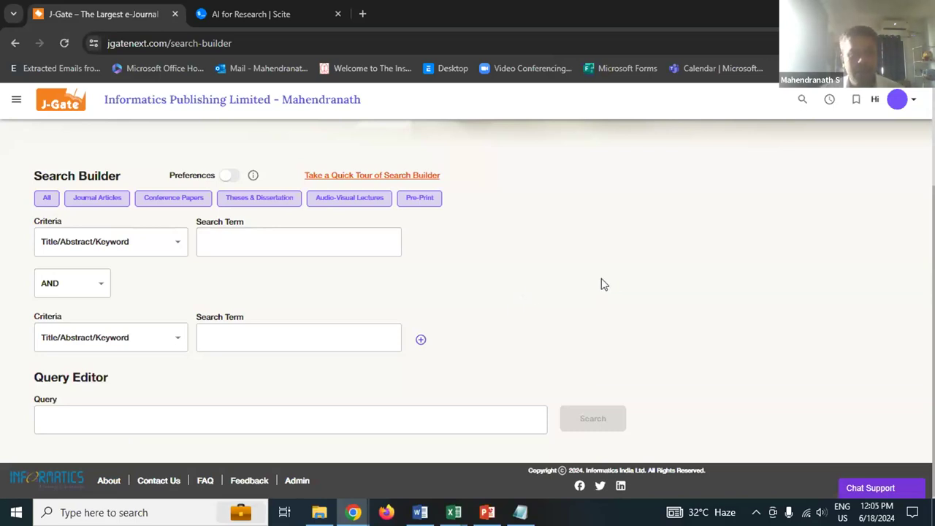
Set the first row to Title/Keyword and enter 'Technology', correcting the 'Technoloby' typo
click(119, 244)
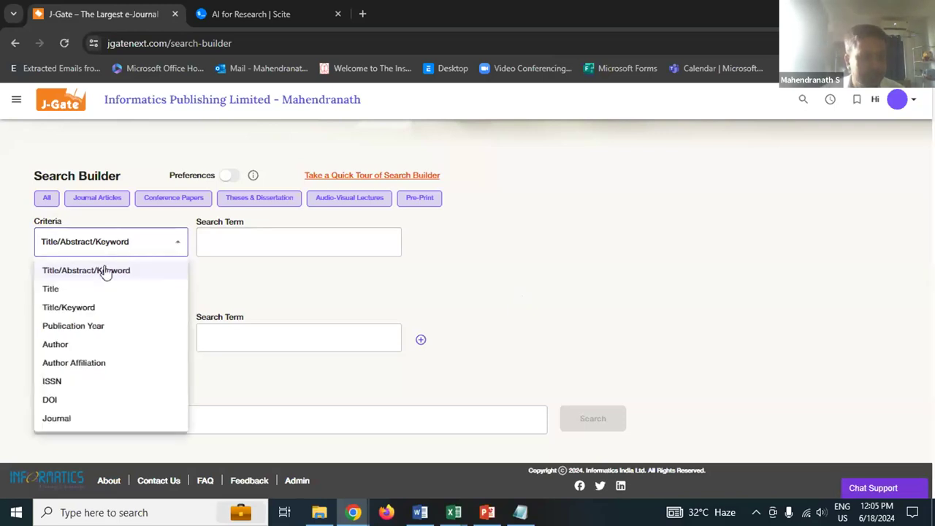
click(82, 307)
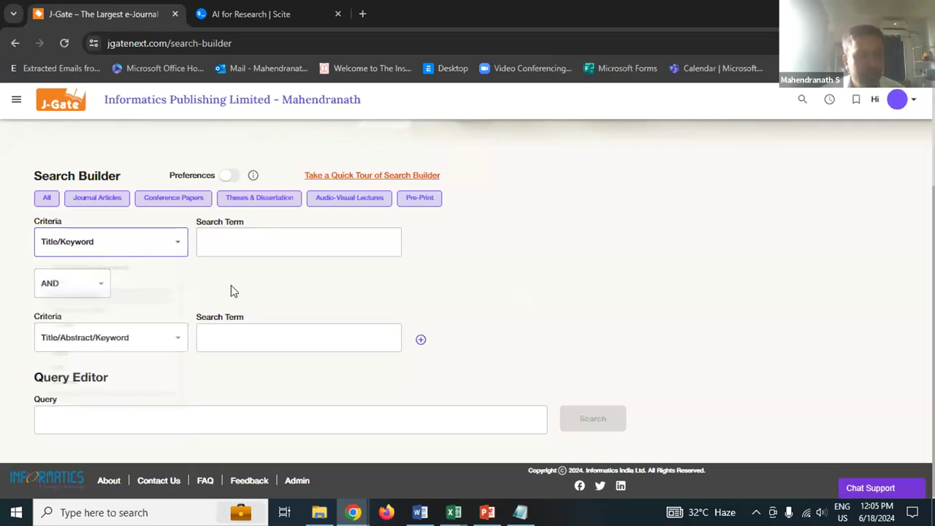
click(126, 246)
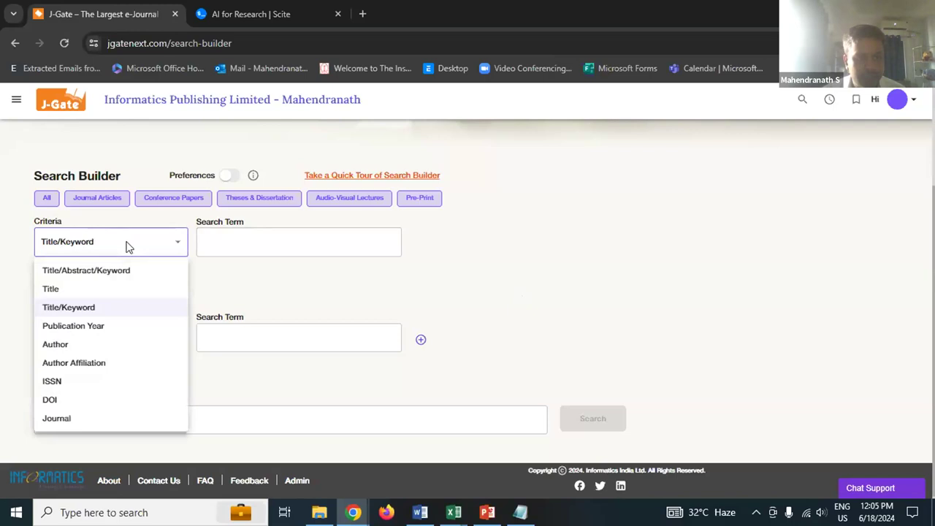
click(242, 240)
text(Technoloby)
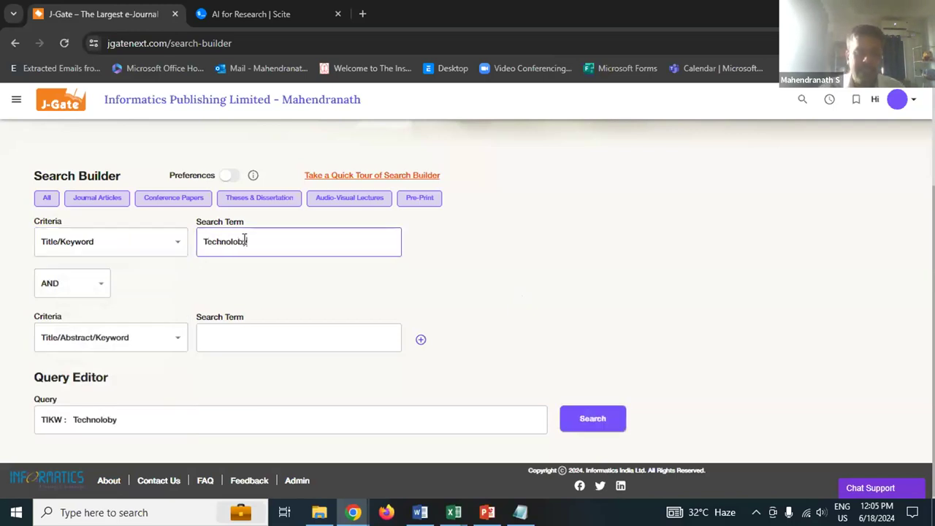
click(330, 295)
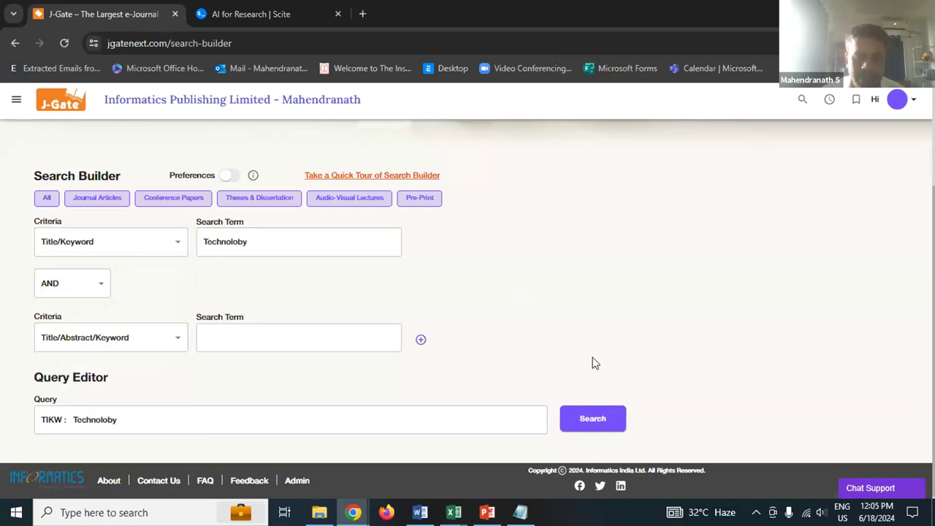
click(269, 252)
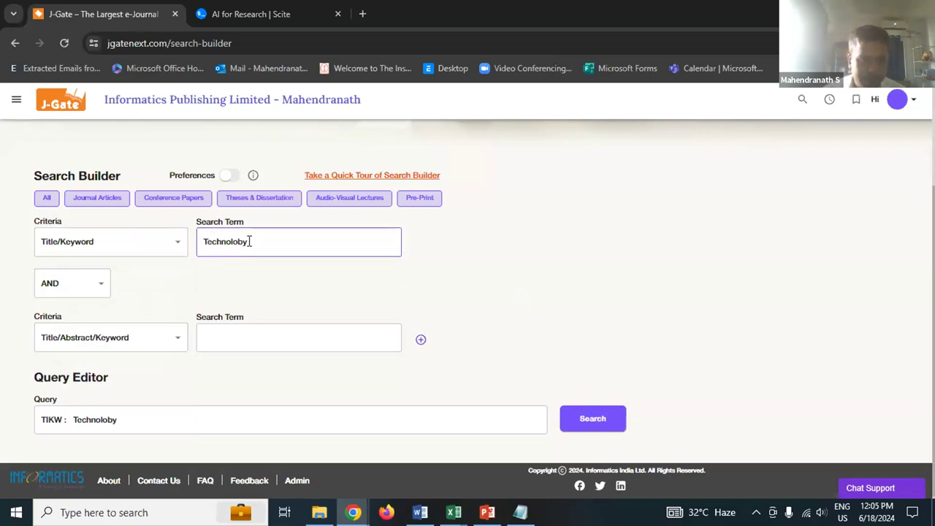
key(BackSpace)
key(BackSpace)
text(g)
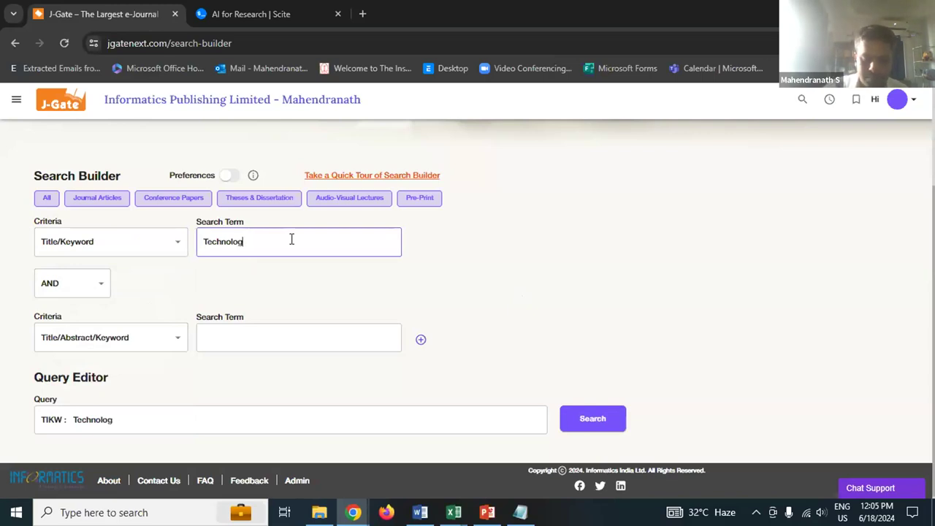
text(y)
click(513, 323)
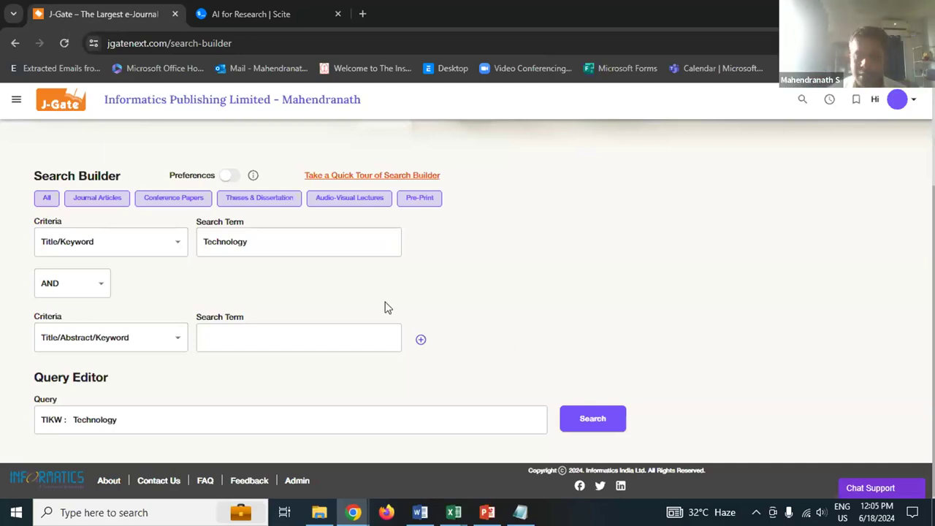
Confirm Title/Keyword as the first criterion and run the Technology search for 10,07,547 results
click(602, 427)
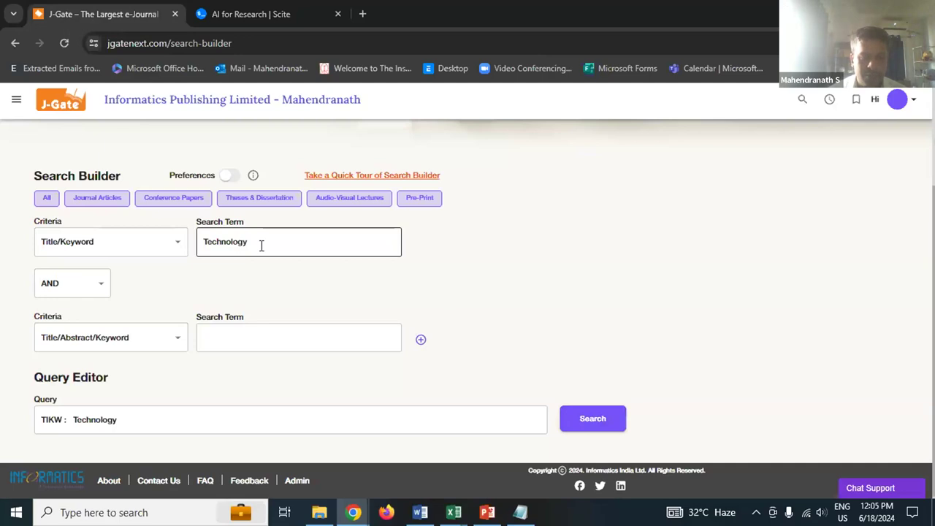
click(118, 246)
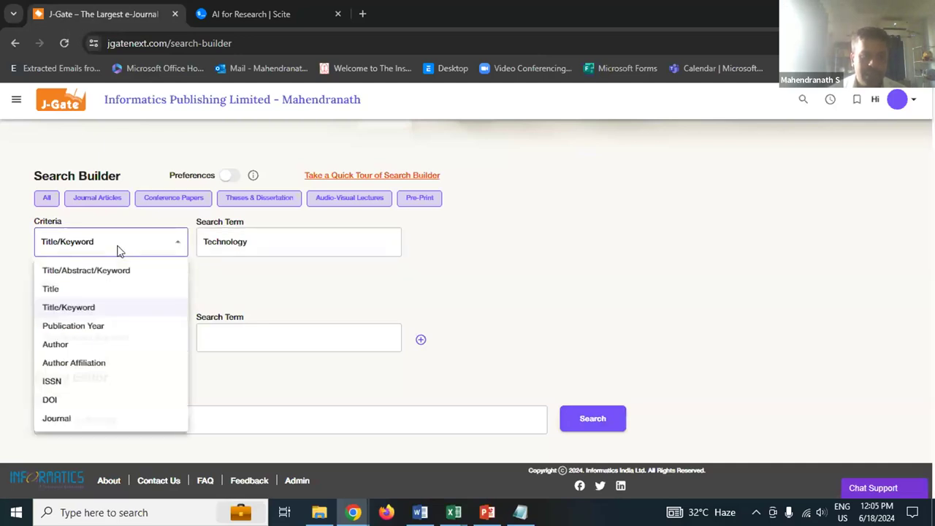
click(86, 307)
click(92, 253)
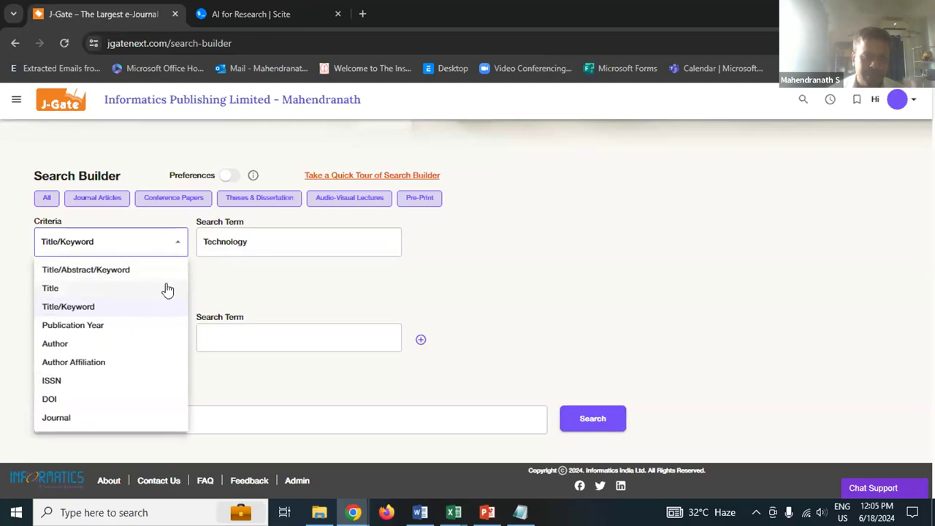
click(86, 308)
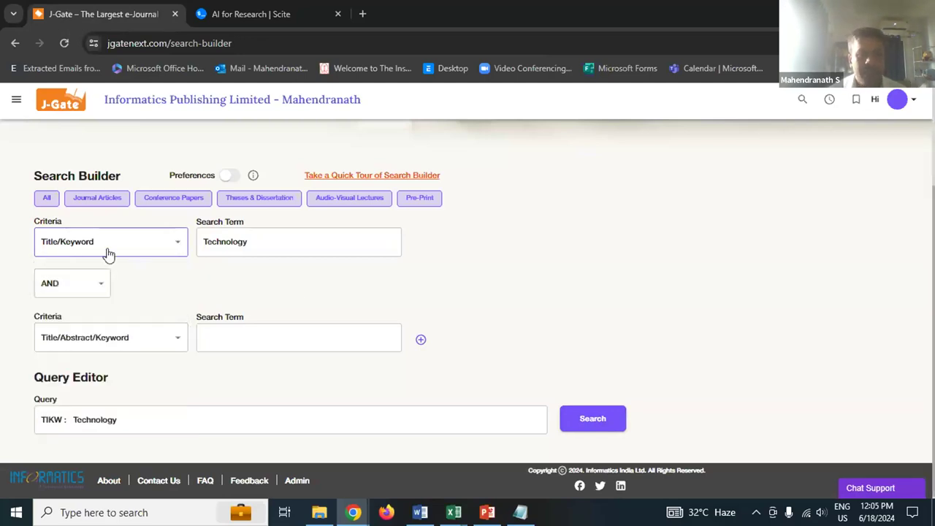
click(594, 425)
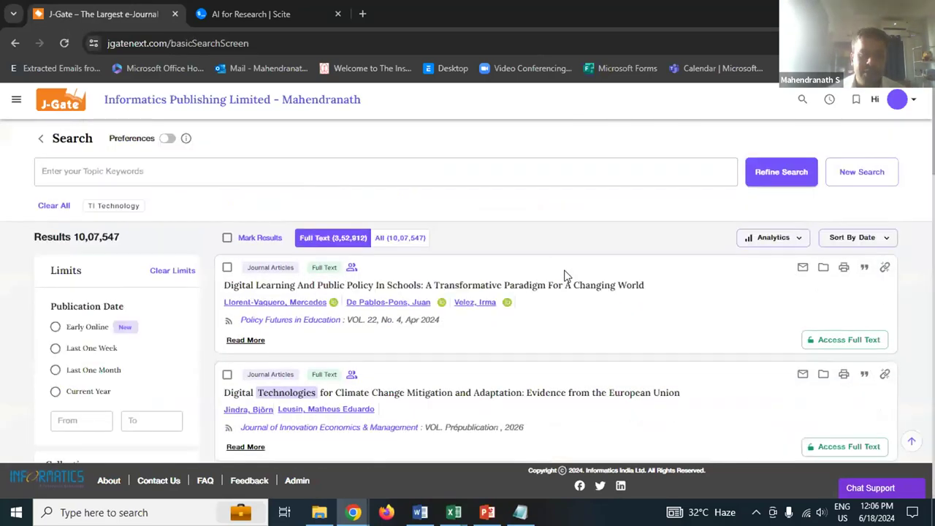
Scroll to the Filters panel and open Filter Subject for the Technology results
scroll(458, 251, down, 1)
scroll(453, 257, down, 3)
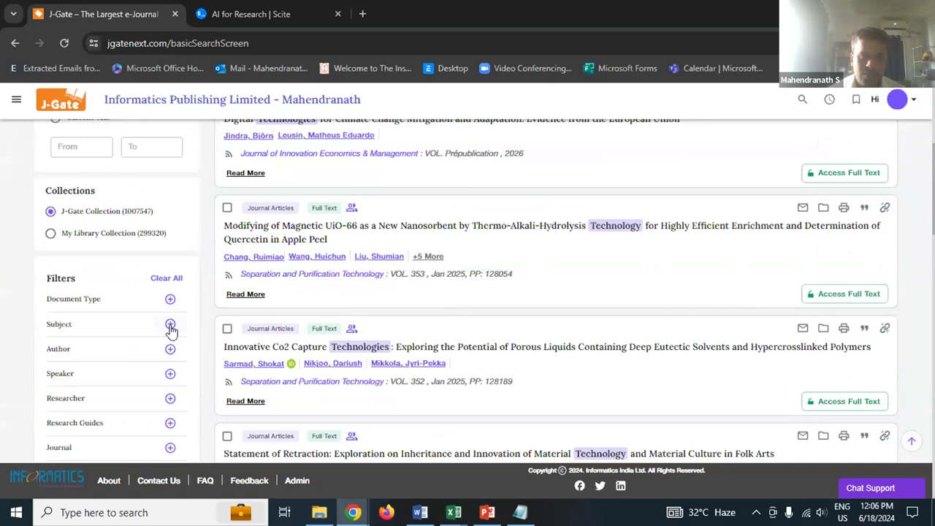
click(170, 326)
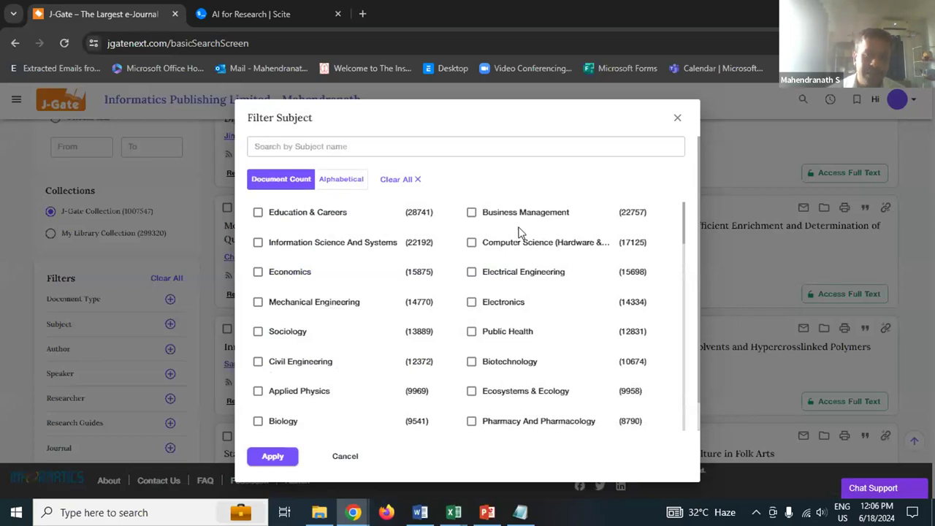
scroll(401, 241, down, 2)
scroll(449, 253, down, 2)
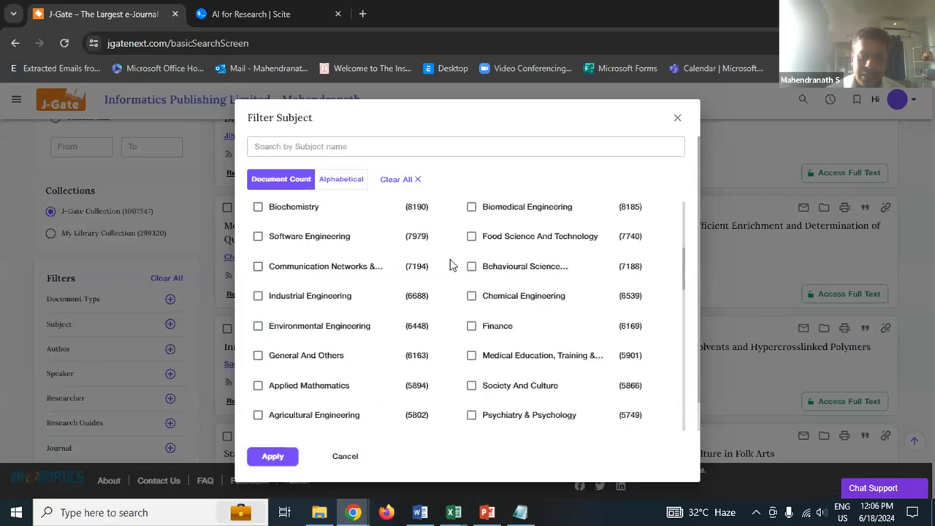
scroll(437, 296, down, 2)
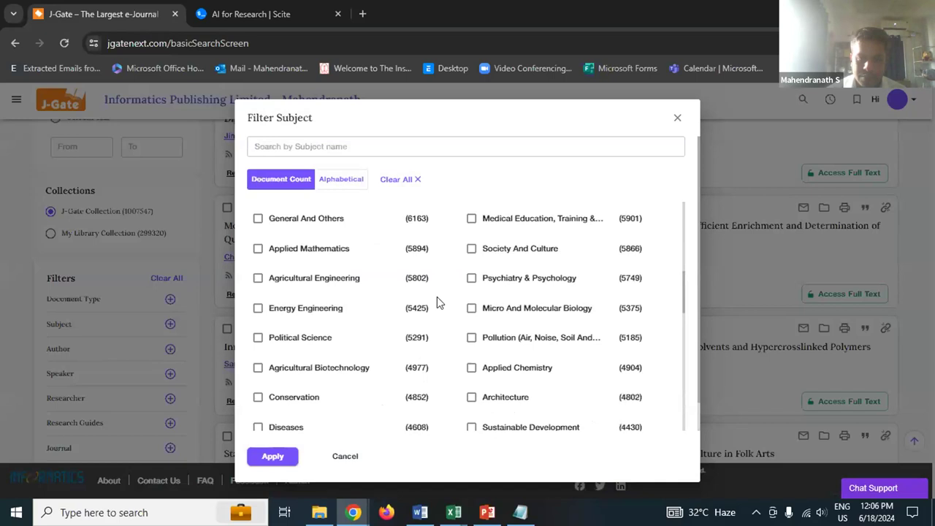
scroll(437, 297, down, 2)
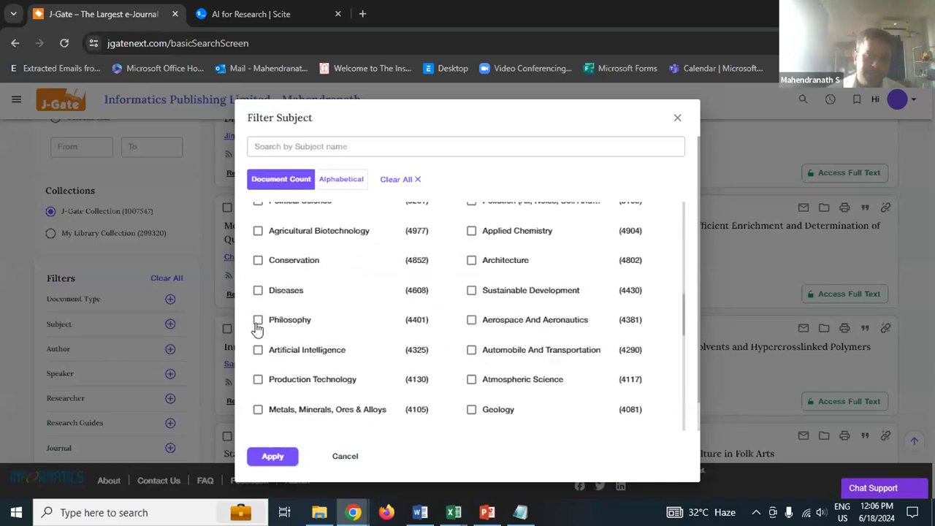
scroll(372, 309, up, 8)
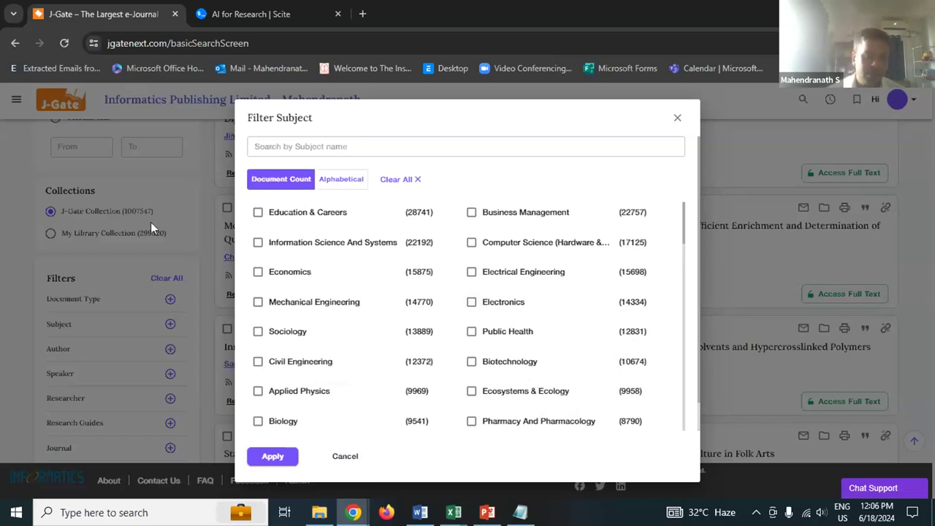
scroll(366, 307, down, 5)
scroll(337, 308, down, 3)
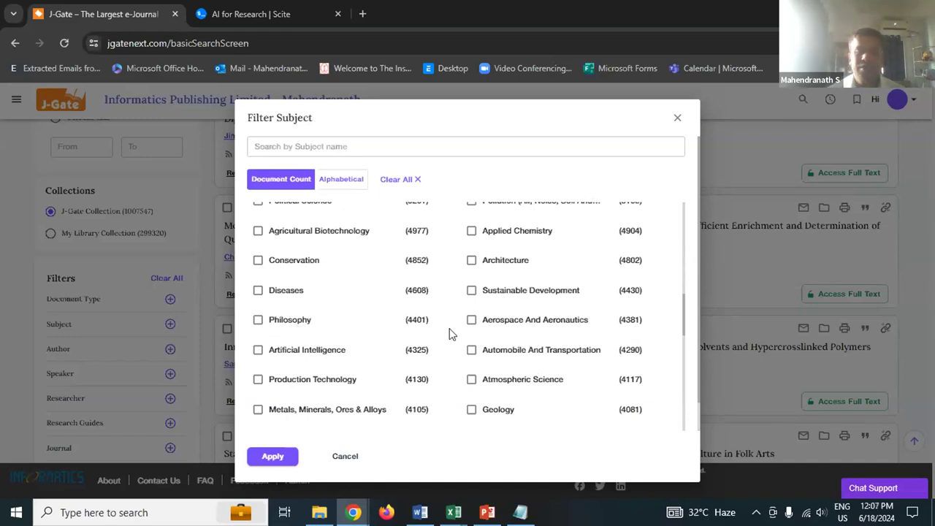
scroll(456, 321, down, 3)
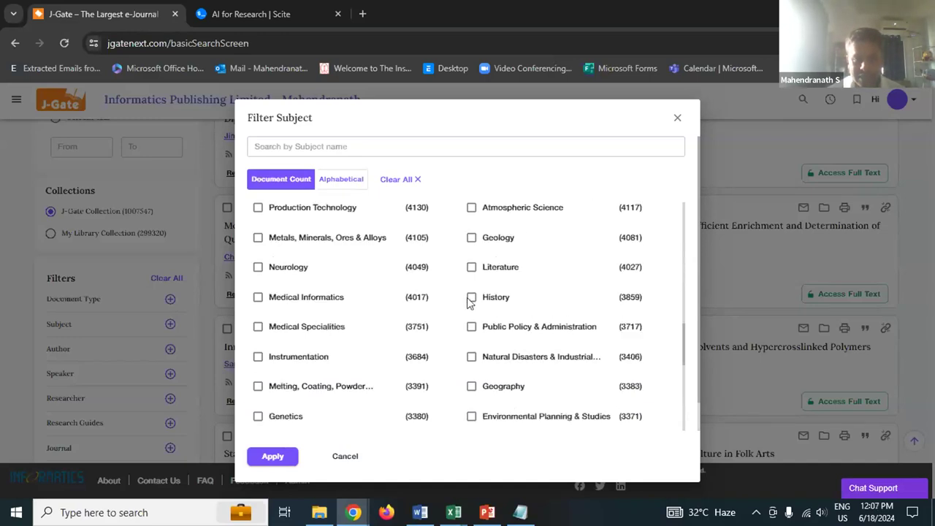
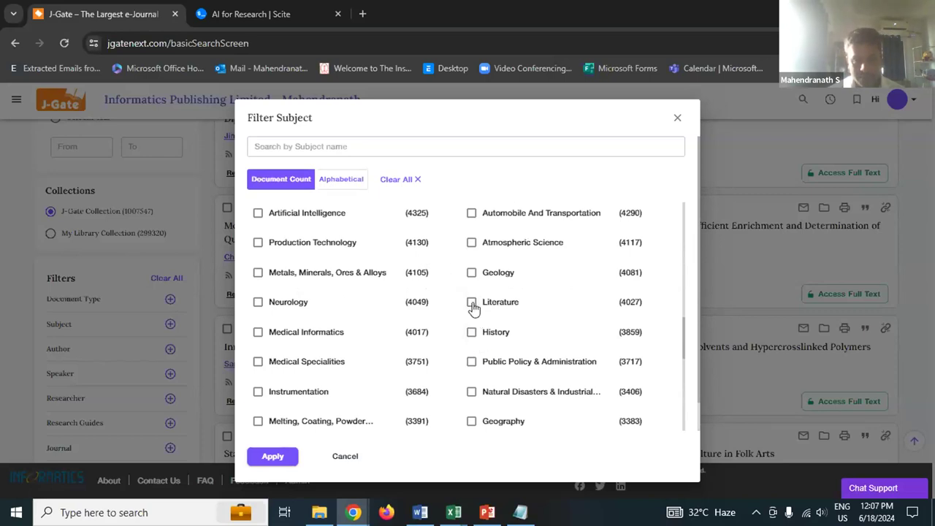
Tick and untick Education & Careers, then close the Filter Subject dialog without applying a subject
scroll(485, 307, down, 3)
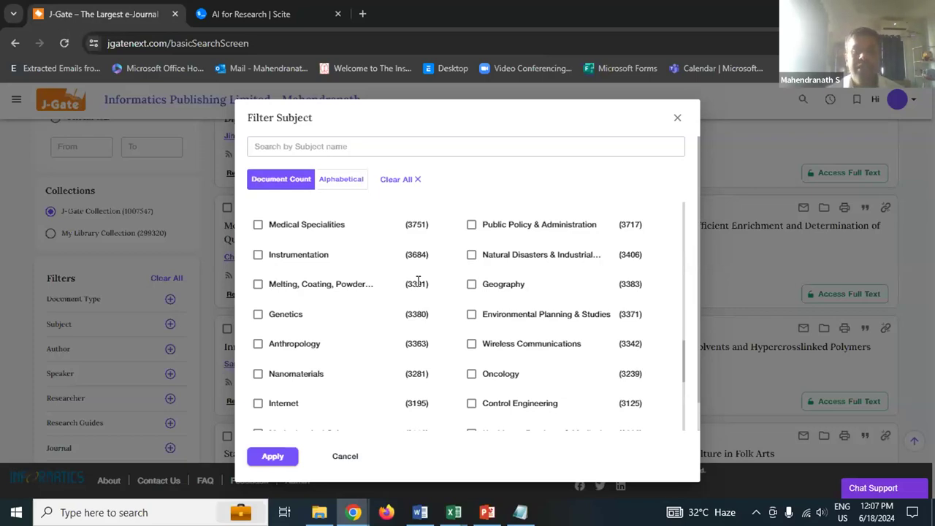
scroll(367, 296, up, 10)
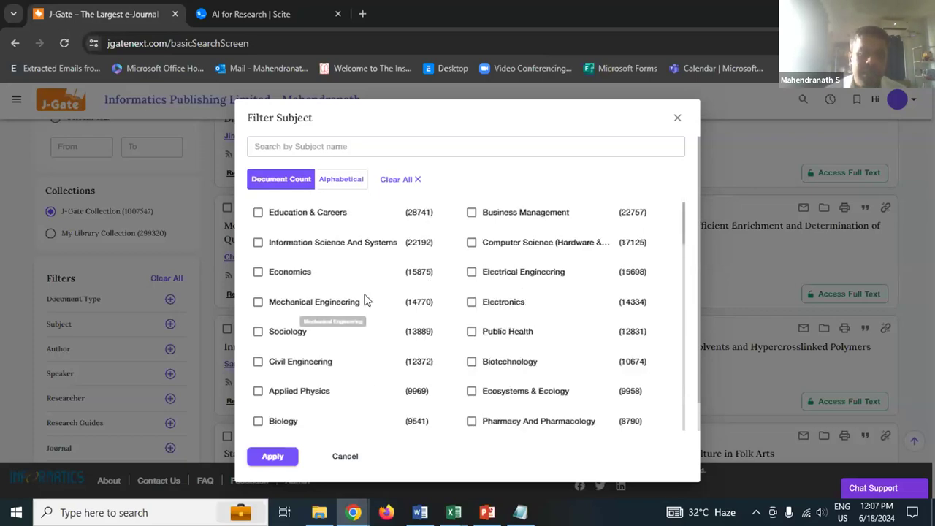
click(258, 212)
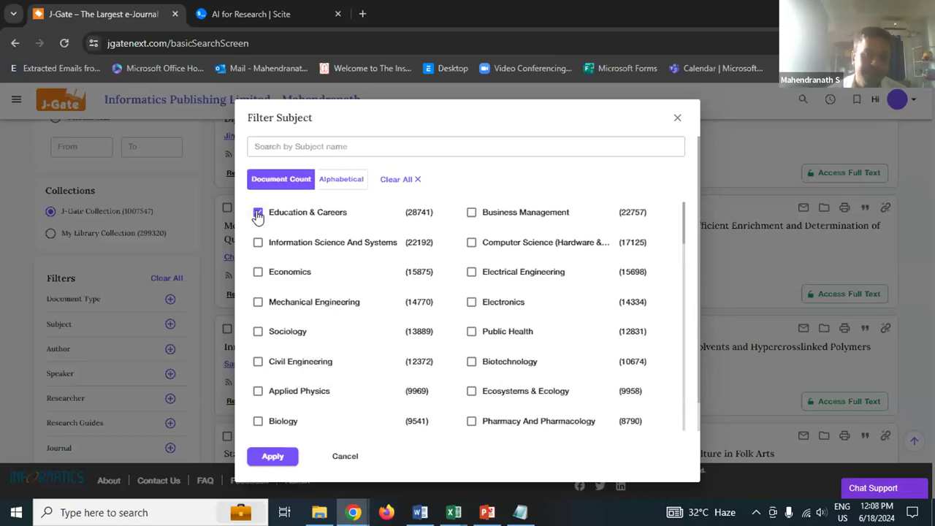
click(258, 213)
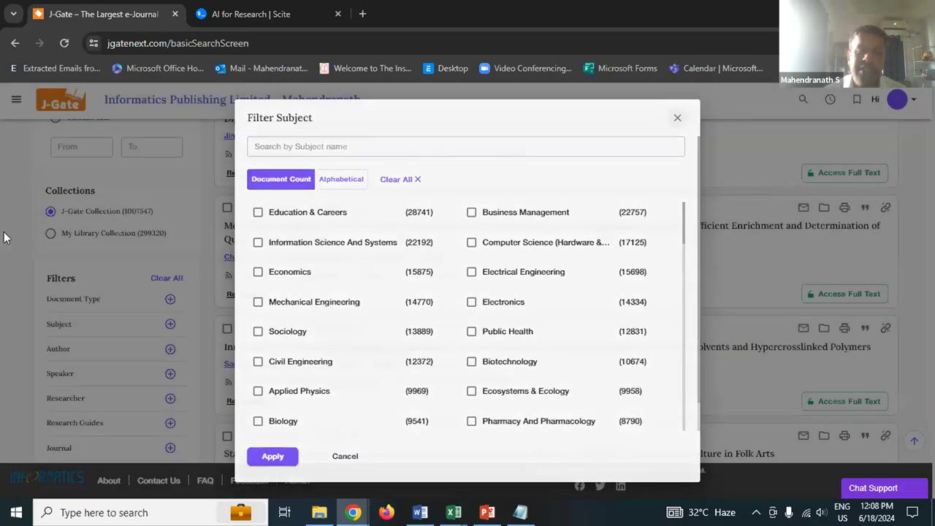
click(111, 215)
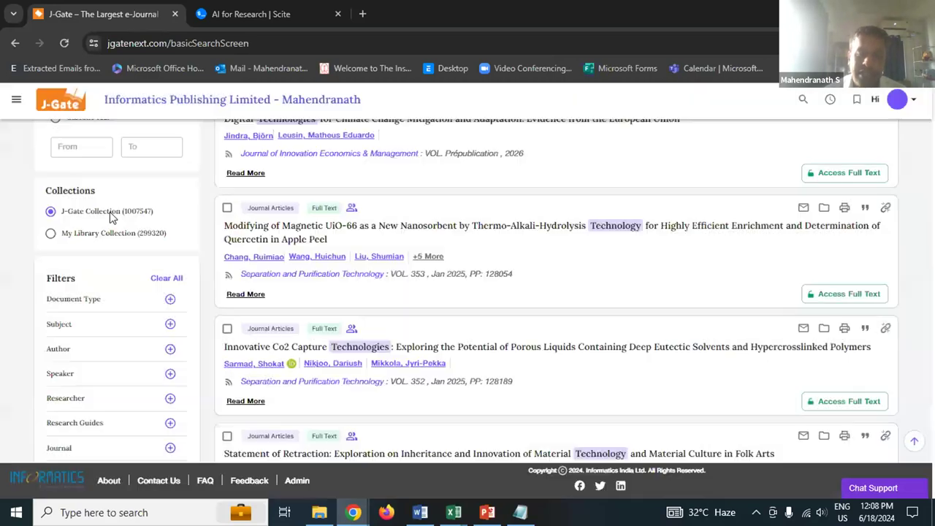
Return to the J-Gate home search page via the logo
scroll(547, 255, down, 1)
scroll(153, 266, down, 4)
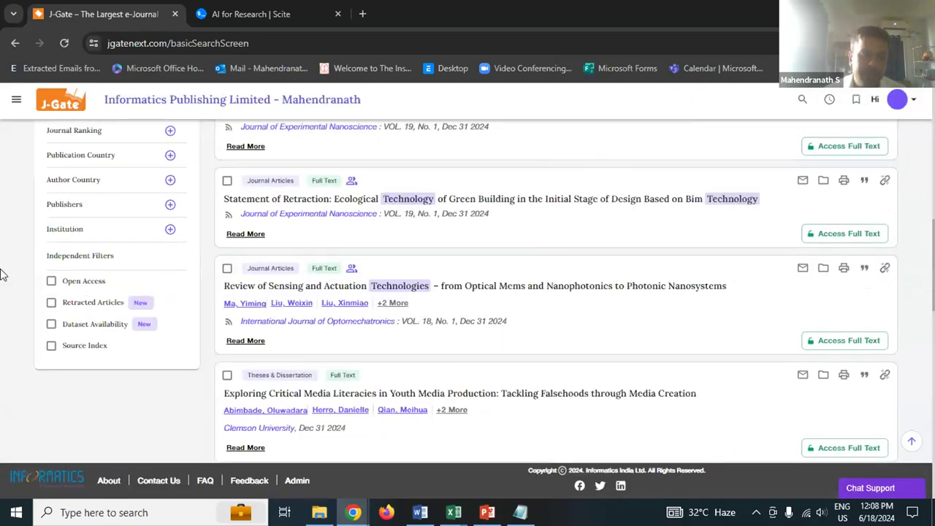
scroll(10, 255, up, 3)
scroll(167, 285, down, 2)
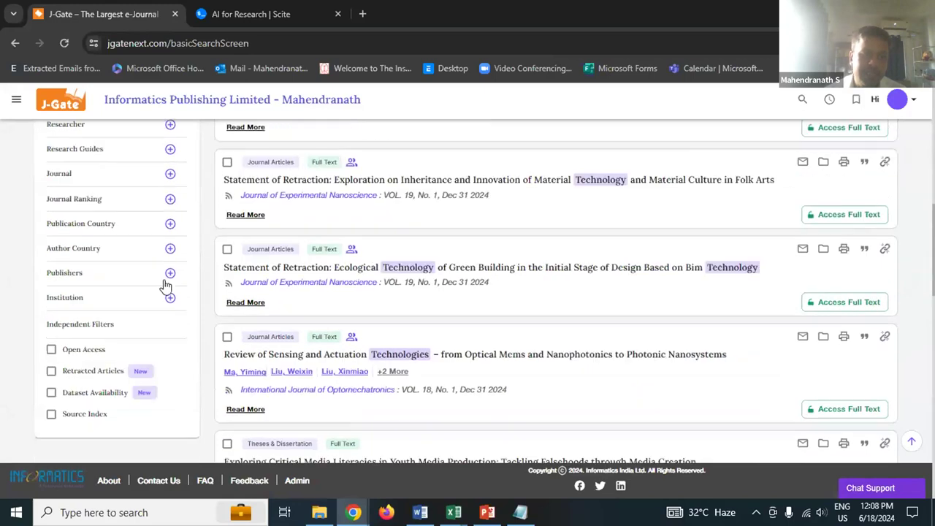
scroll(167, 285, up, 5)
click(69, 103)
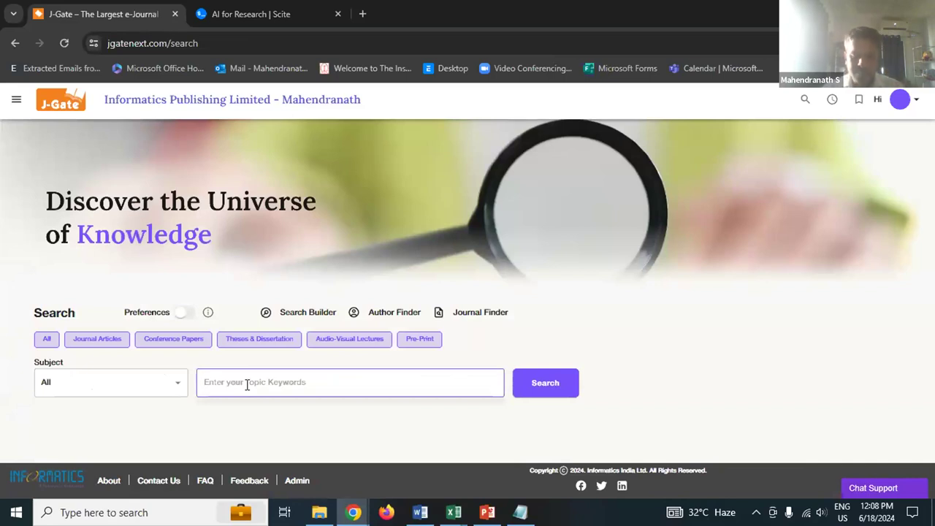
Search for the quoted exact phrase "history of arts" in the topic keywords box
text(his)
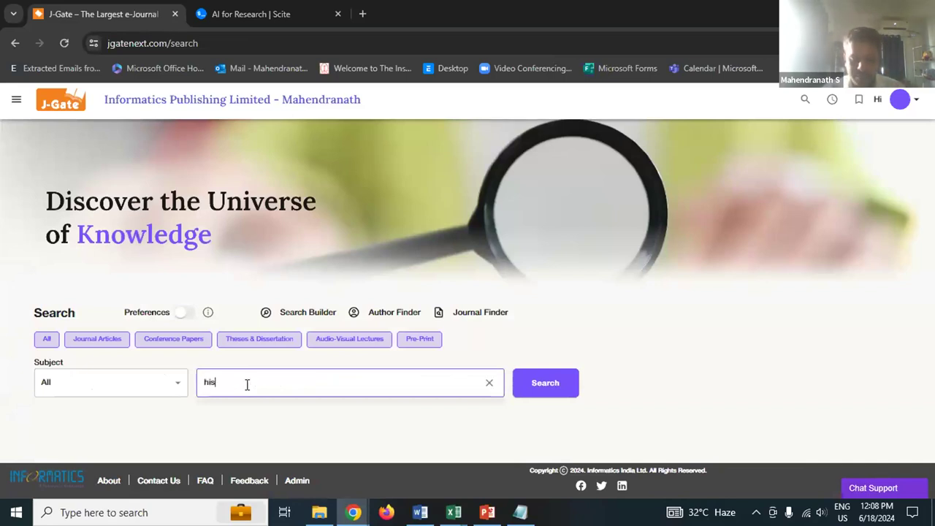
text(tory of arts)
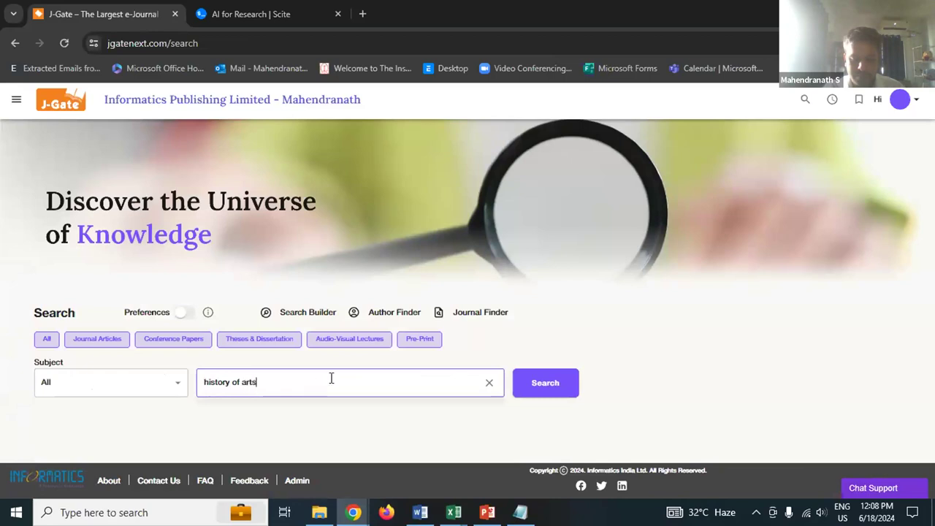
click(207, 383)
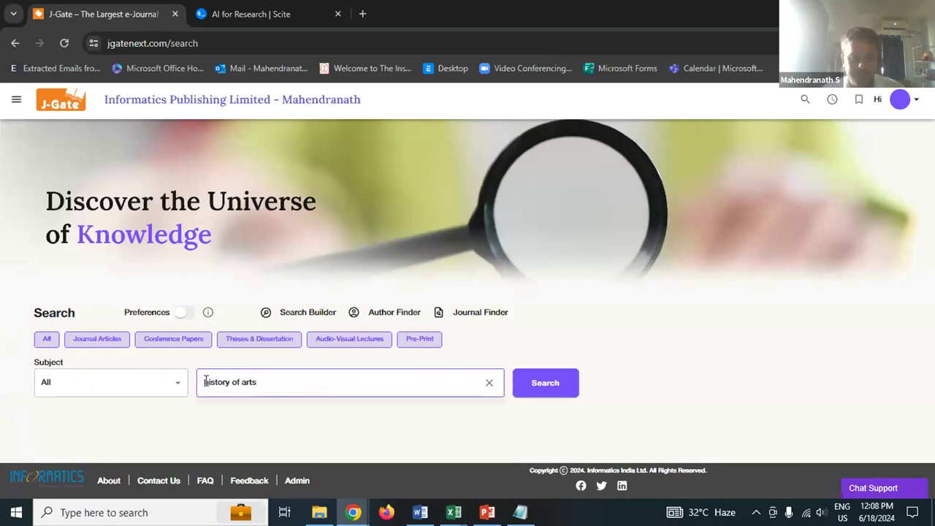
text(")
click(312, 376)
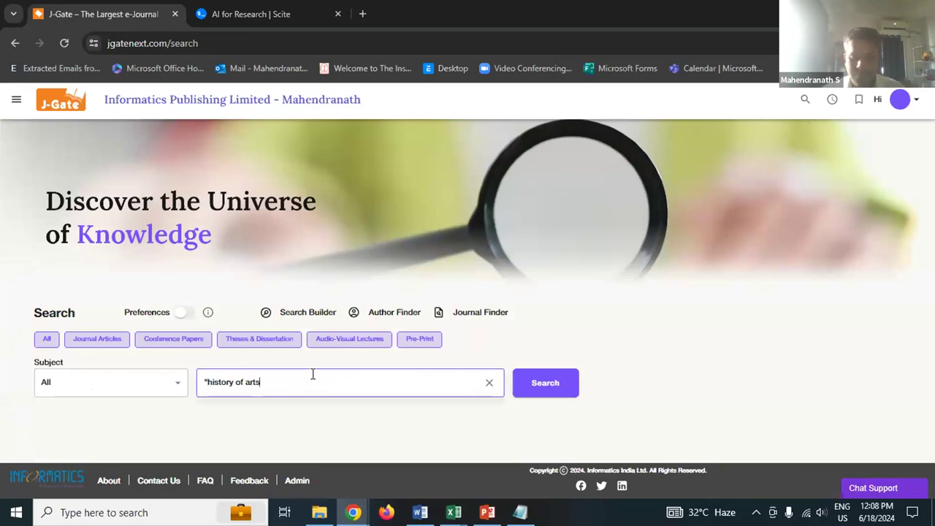
text(")
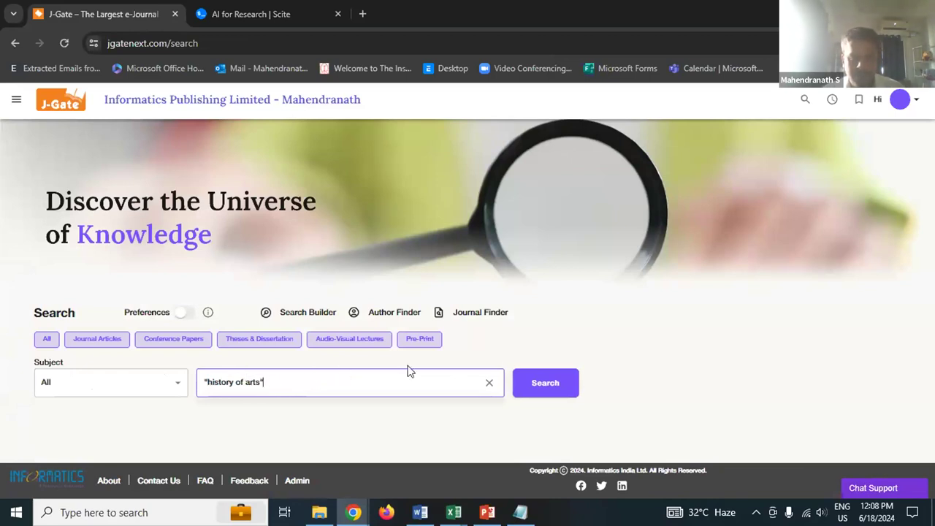
click(549, 388)
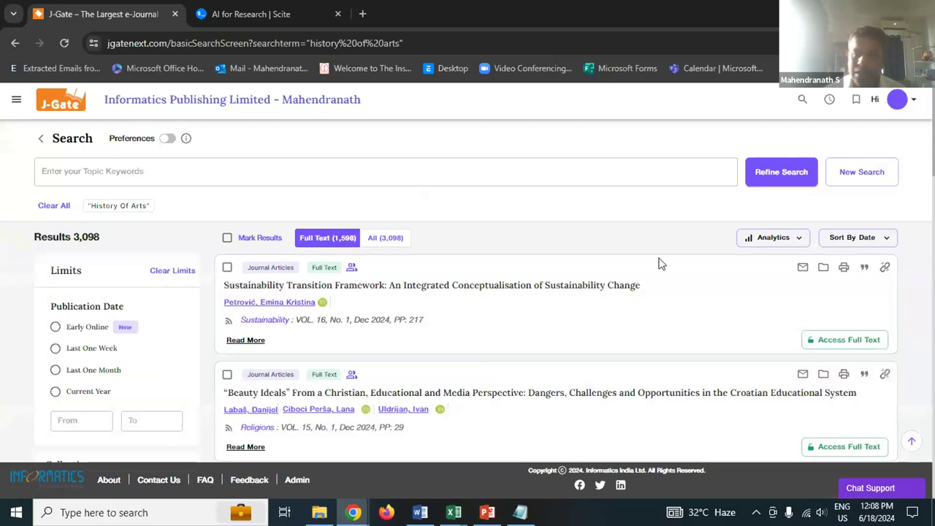
Sort the "history of arts" results by Best Match, review them, then reopen the sort options
click(860, 237)
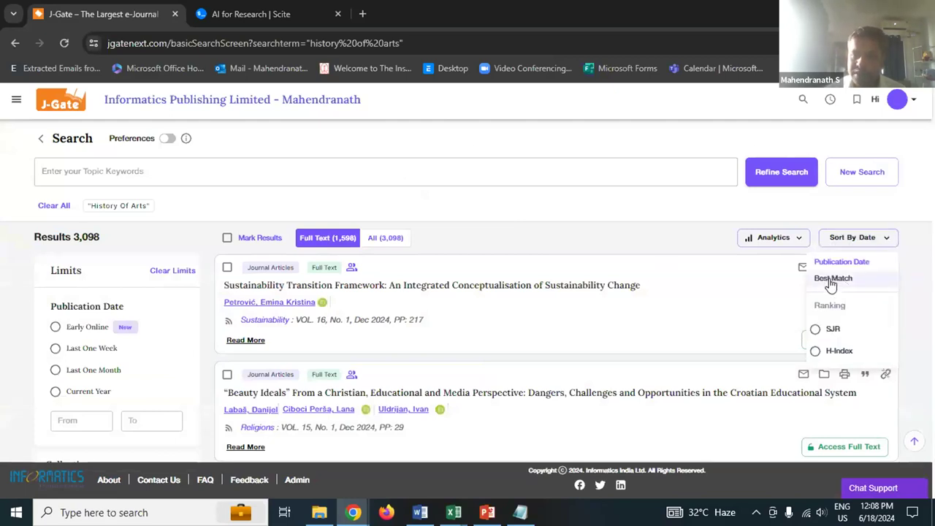
click(833, 281)
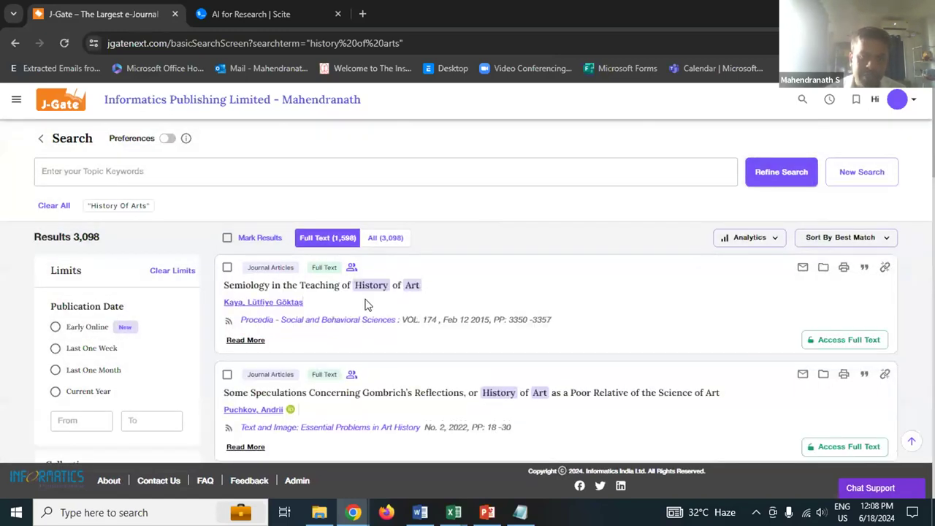
scroll(514, 296, down, 2)
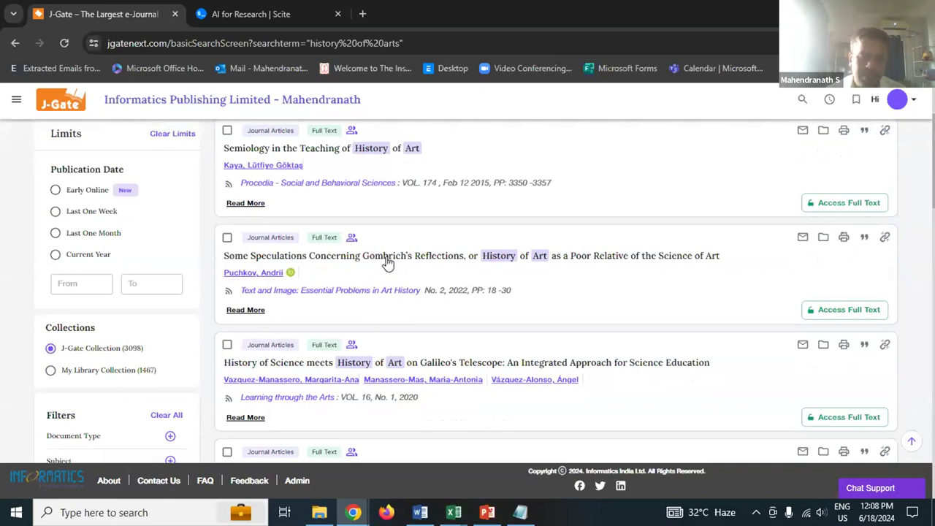
scroll(387, 265, down, 10)
scroll(386, 264, up, 10)
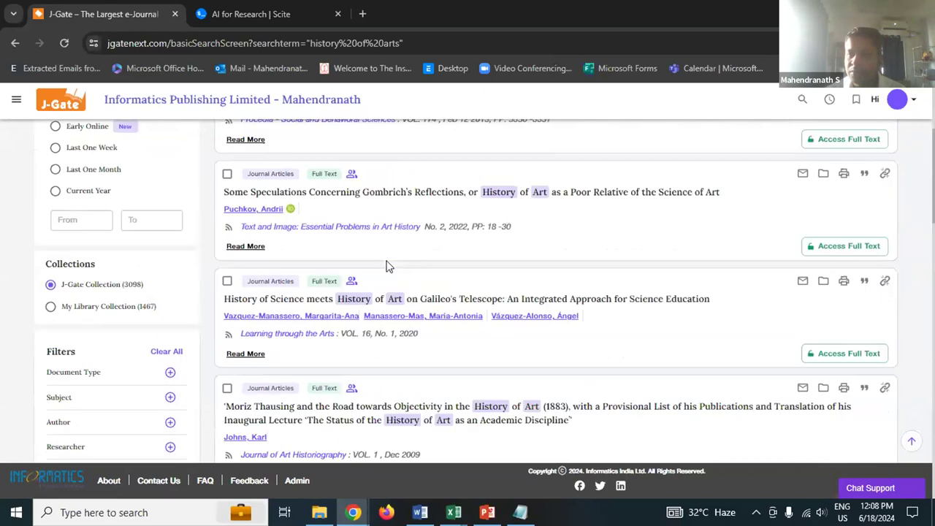
click(841, 241)
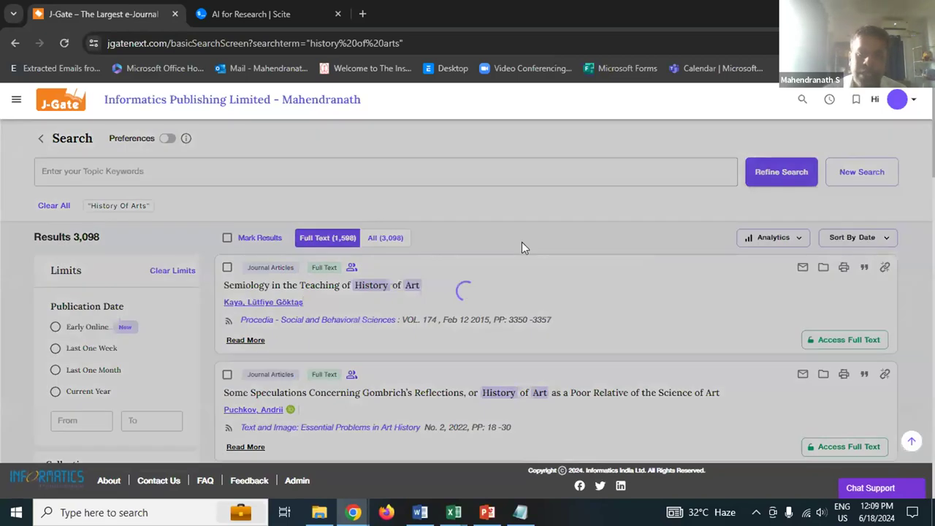
scroll(440, 253, down, 2)
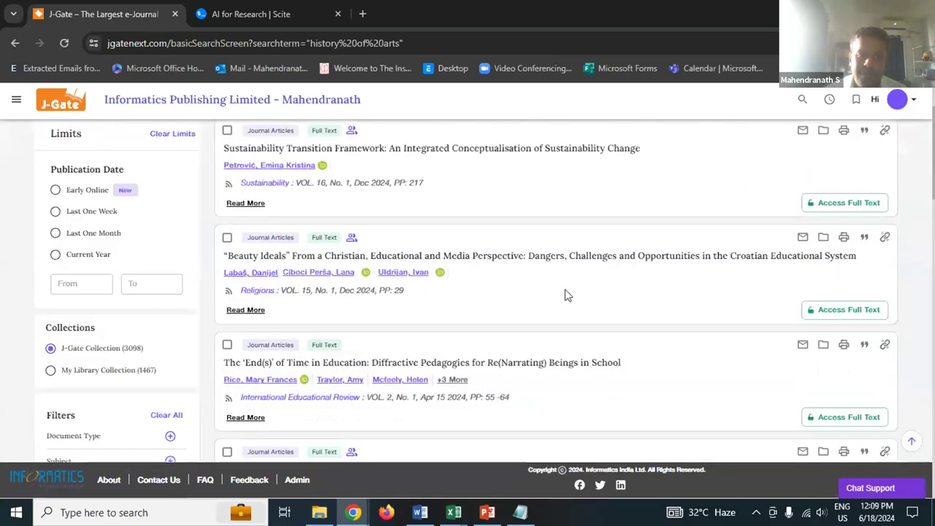
scroll(490, 227, up, 2)
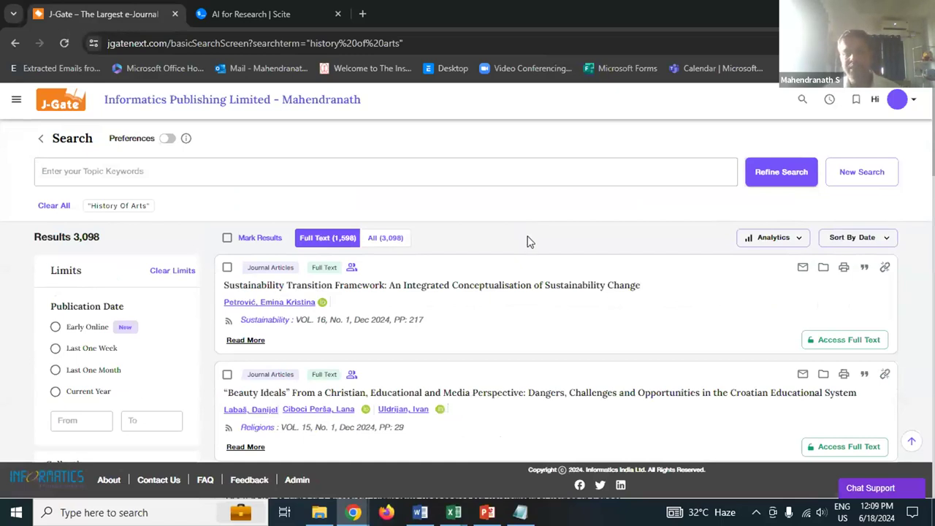
scroll(531, 252, down, 4)
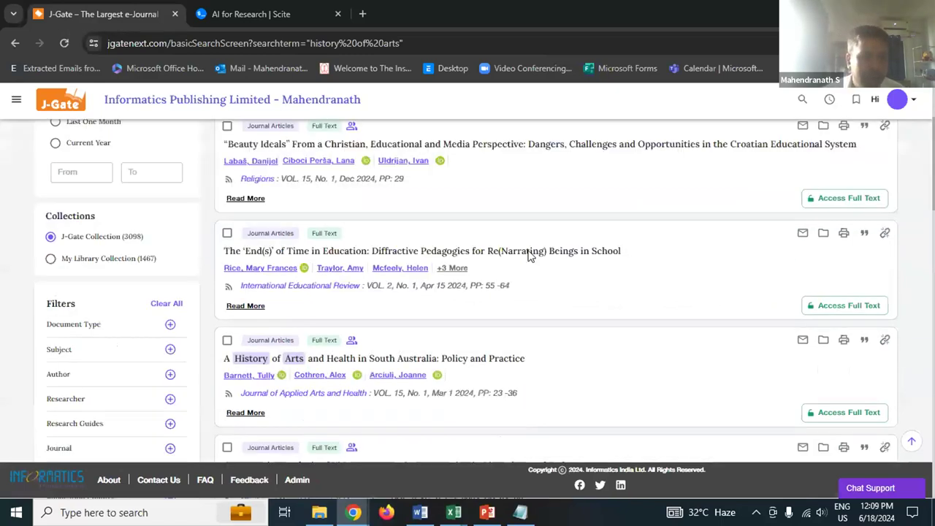
scroll(35, 251, down, 1)
scroll(14, 299, up, 1)
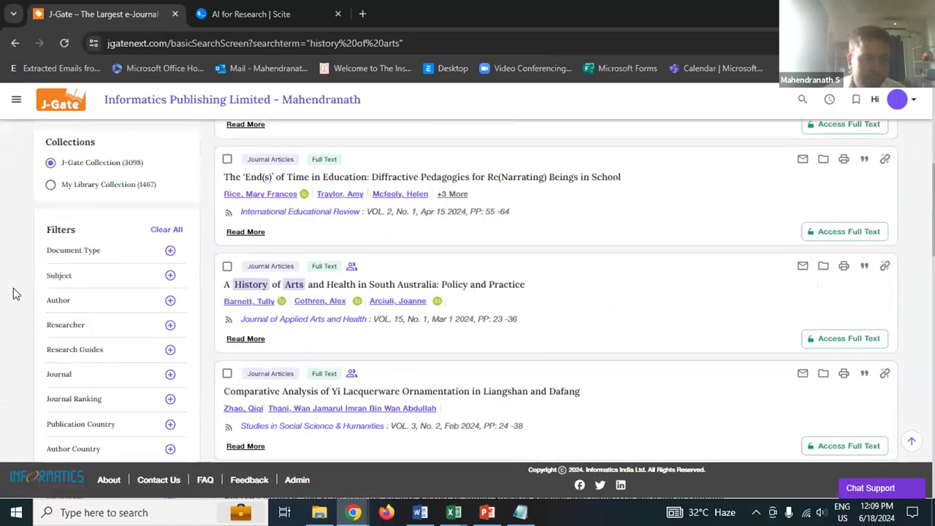
scroll(41, 262, up, 2)
scroll(63, 269, up, 1)
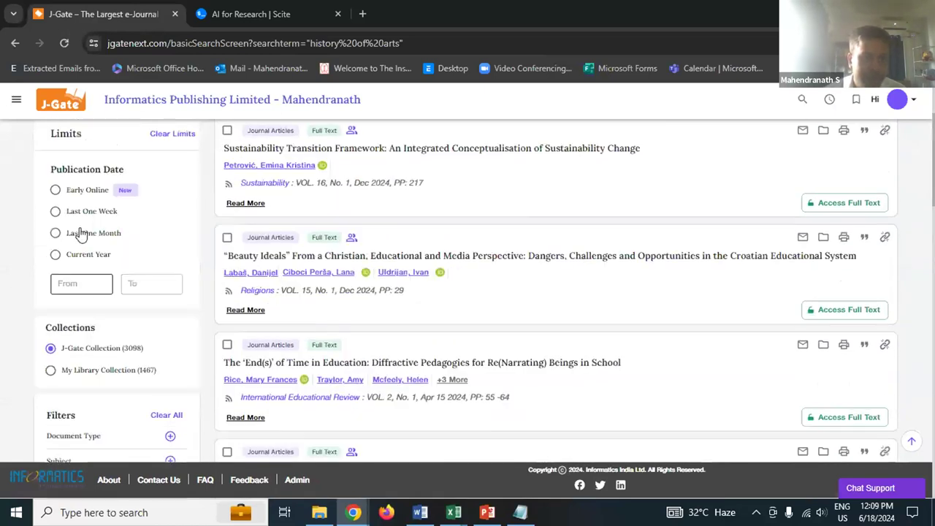
click(93, 286)
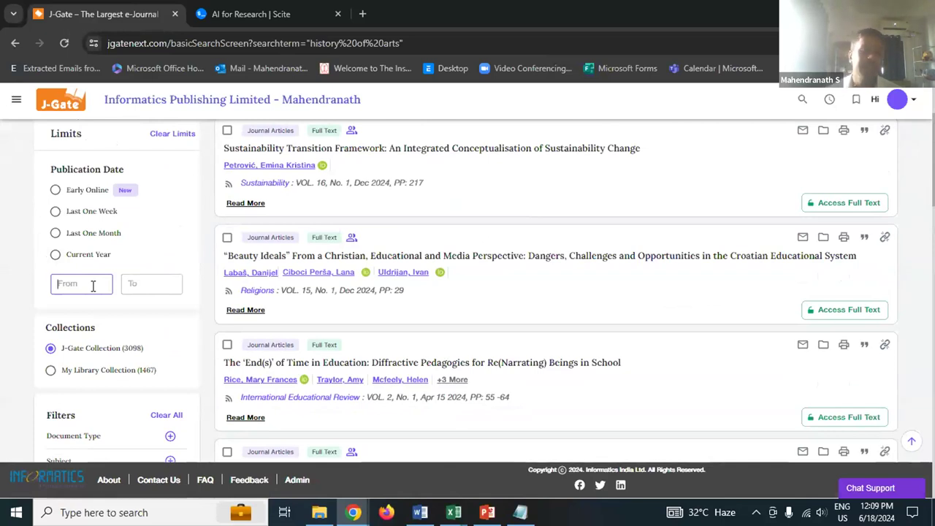
scroll(206, 265, down, 9)
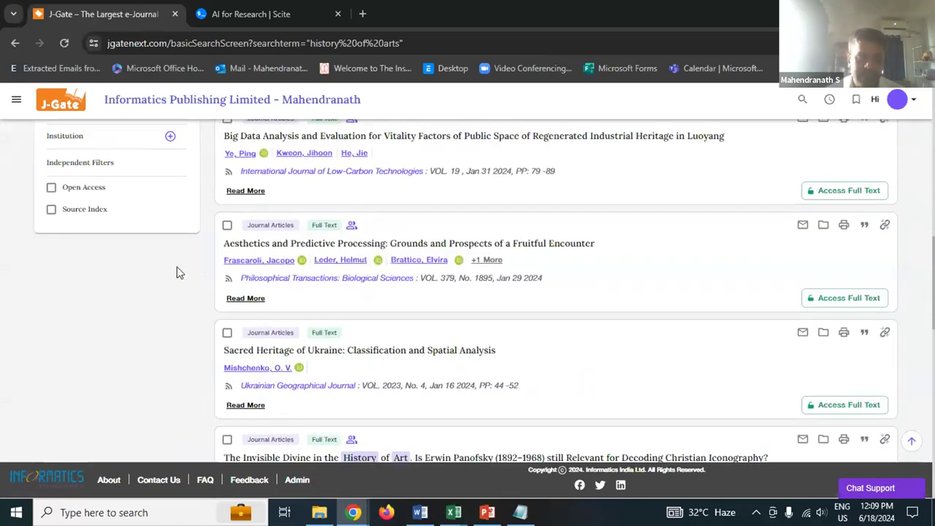
scroll(177, 267, down, 4)
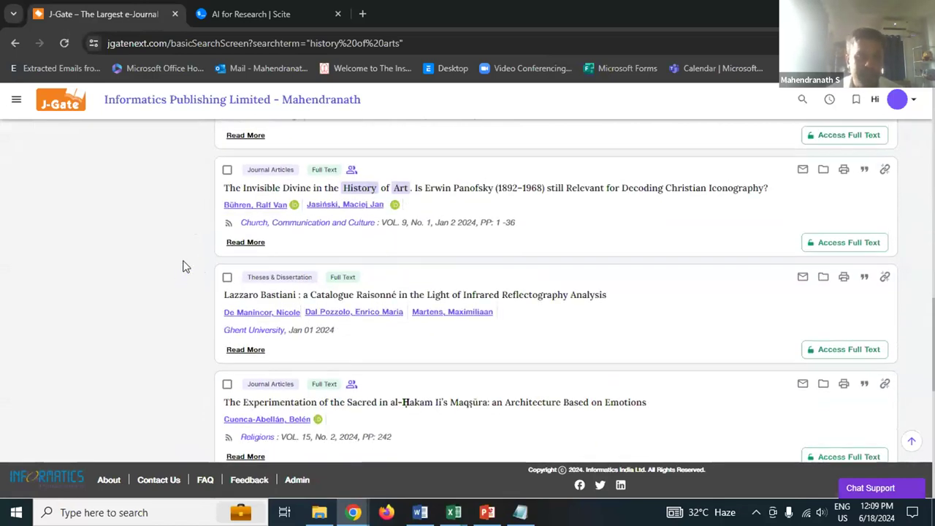
scroll(197, 257, up, 5)
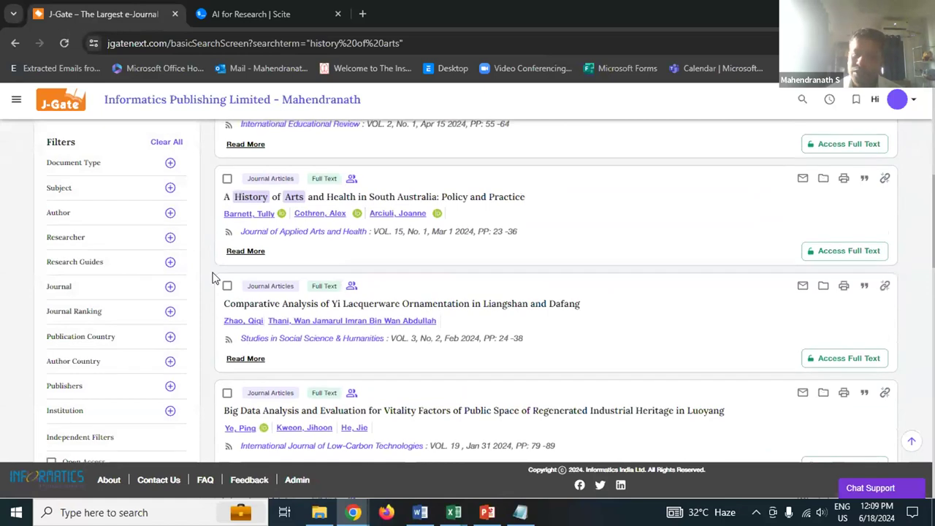
scroll(219, 267, up, 6)
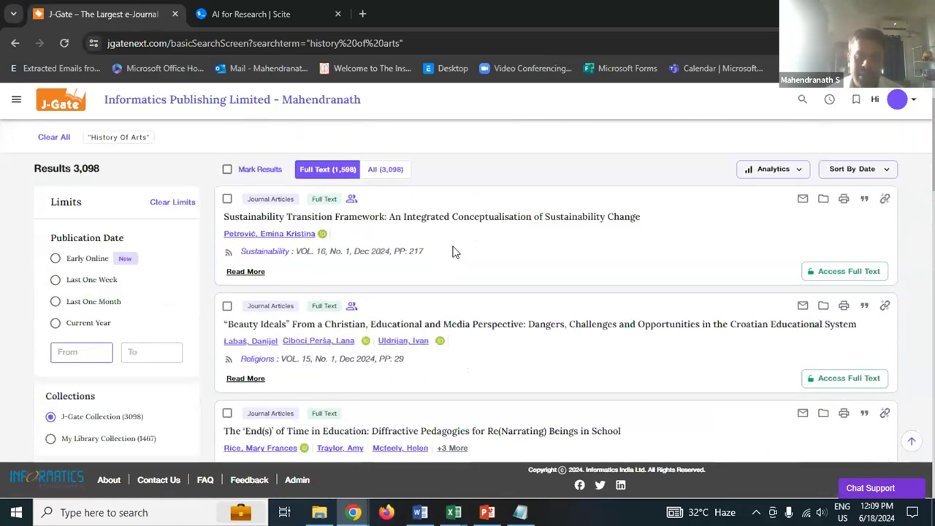
click(497, 178)
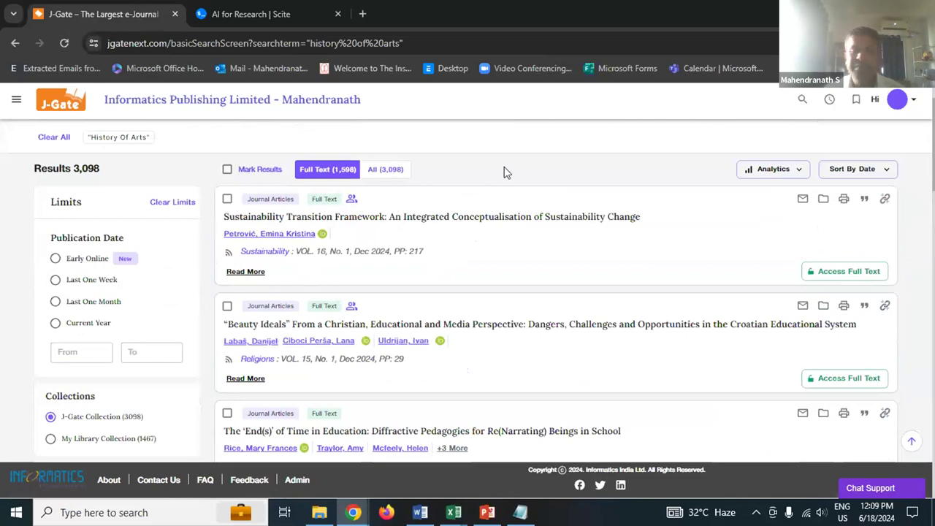
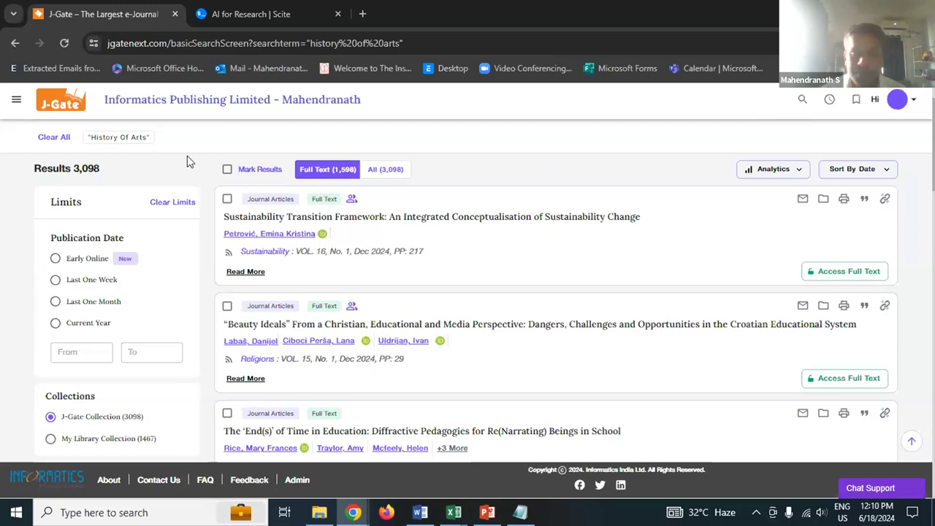
Scroll the 3,098 'History Of Arts' results back up to the search bar
scroll(880, 238, down, 1)
scroll(558, 226, up, 3)
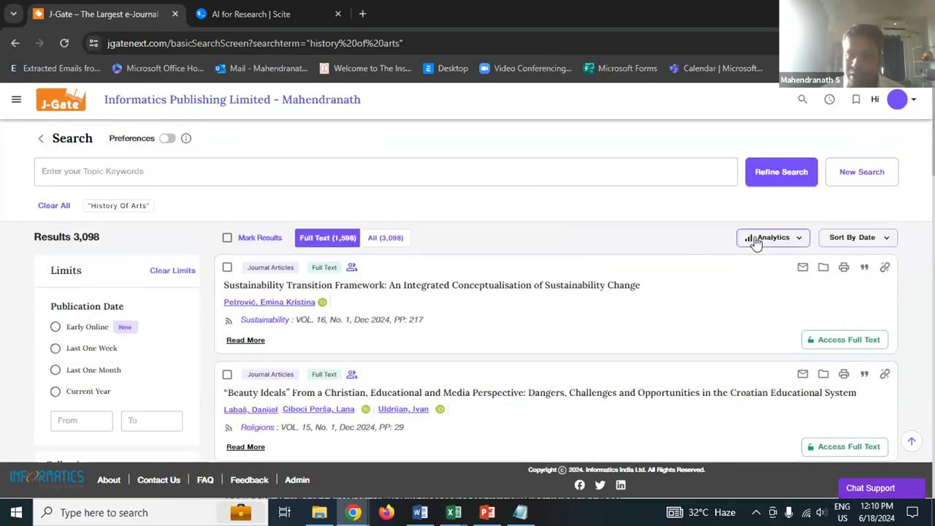
View the Analytics top-ten authors bar chart, close it, and reopen the Analytics list
click(757, 241)
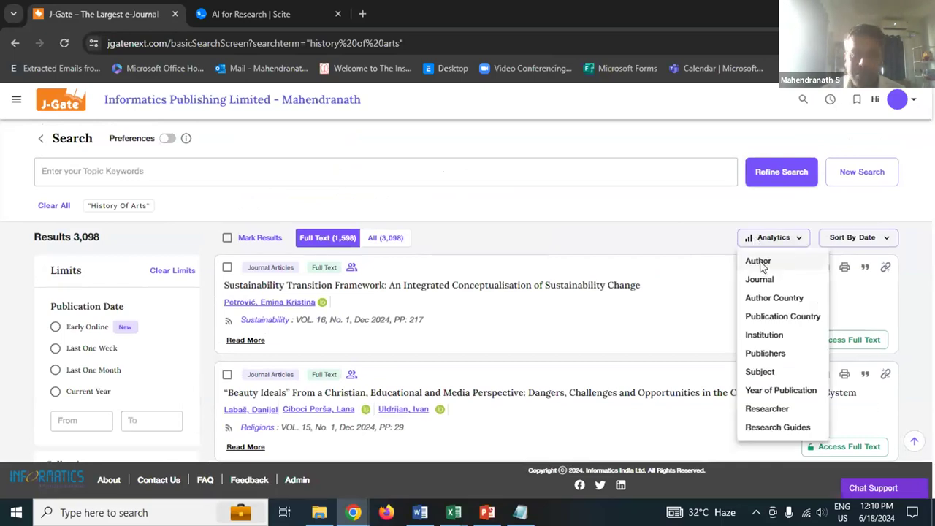
click(759, 263)
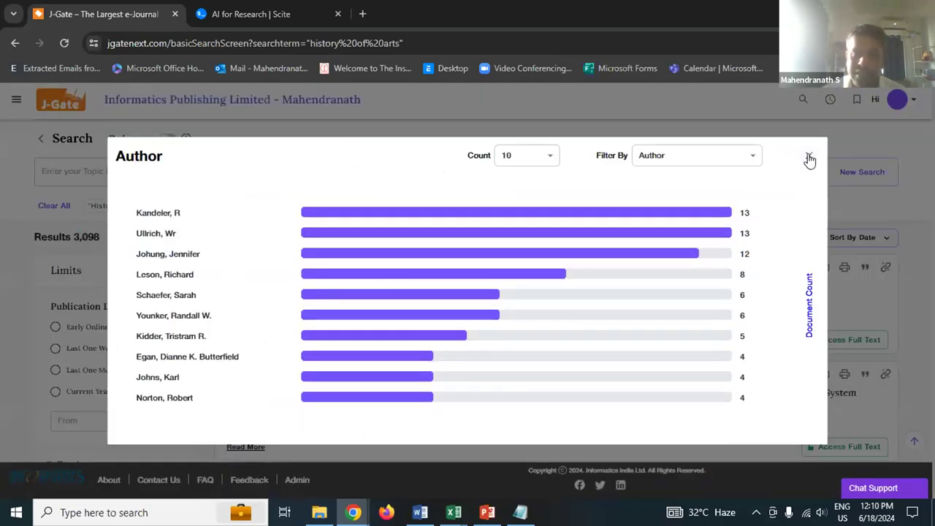
click(808, 155)
click(760, 241)
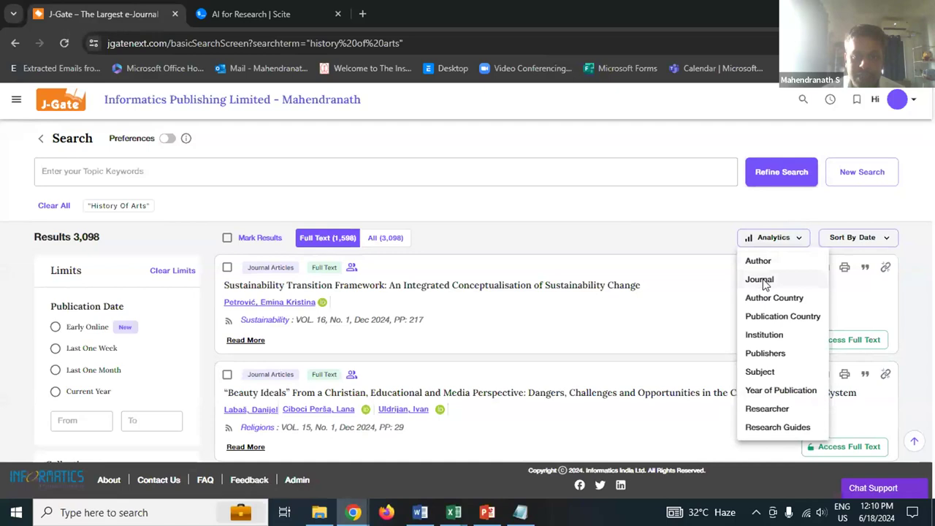
View the top journals pie chart led by Journal Of Art Historiography (49 records), then close it
click(761, 279)
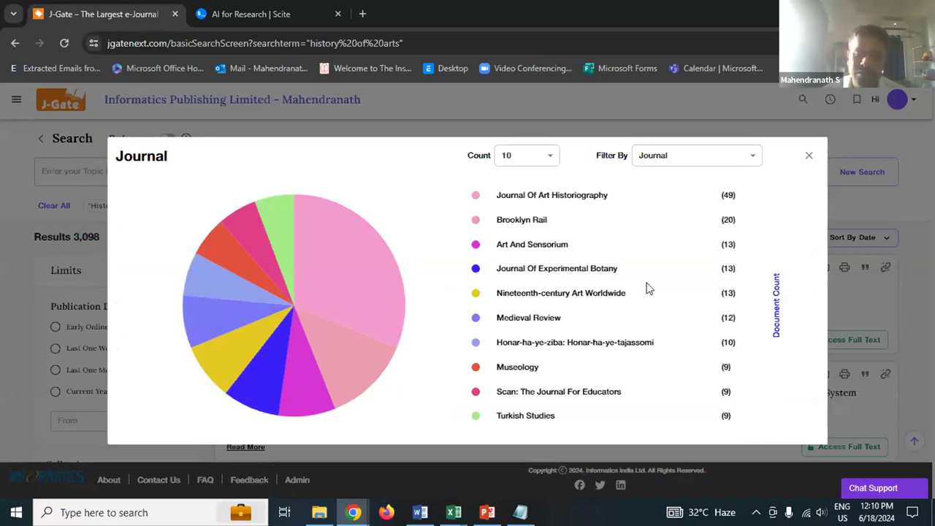
click(810, 159)
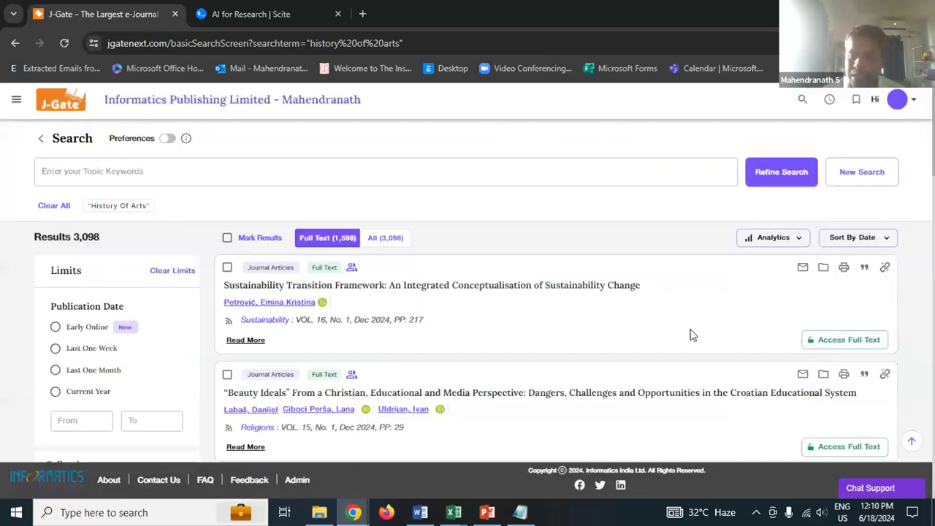
click(768, 236)
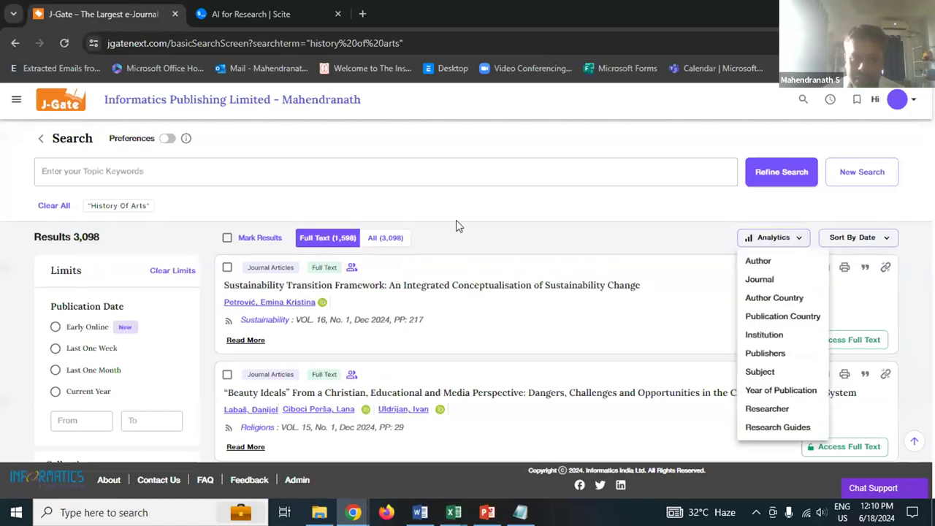
Scroll down through the results and Filters panel, then back up to the top
scroll(444, 230, down, 6)
scroll(113, 292, down, 1)
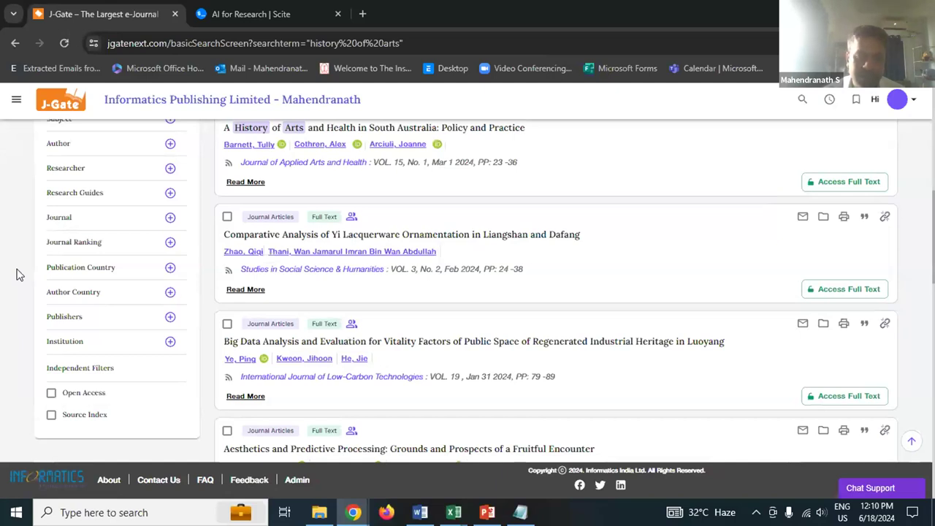
scroll(20, 274, up, 1)
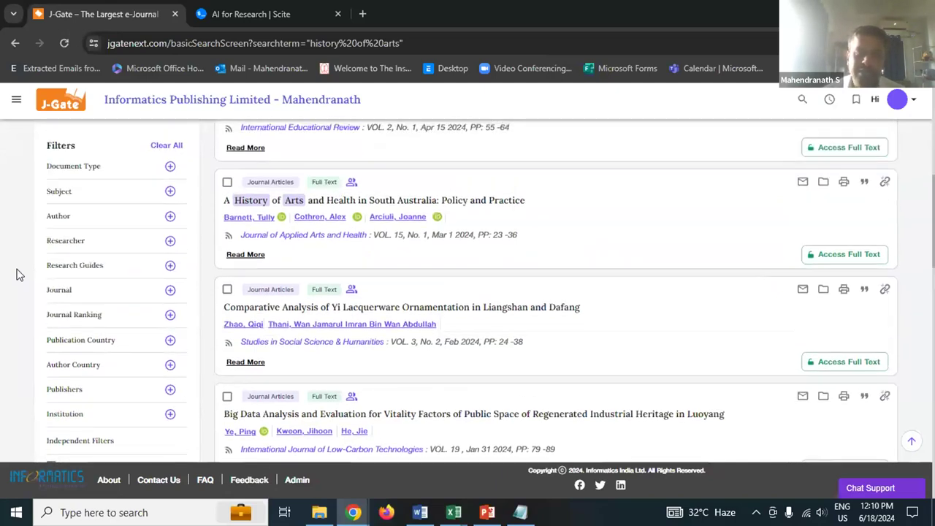
scroll(20, 274, up, 5)
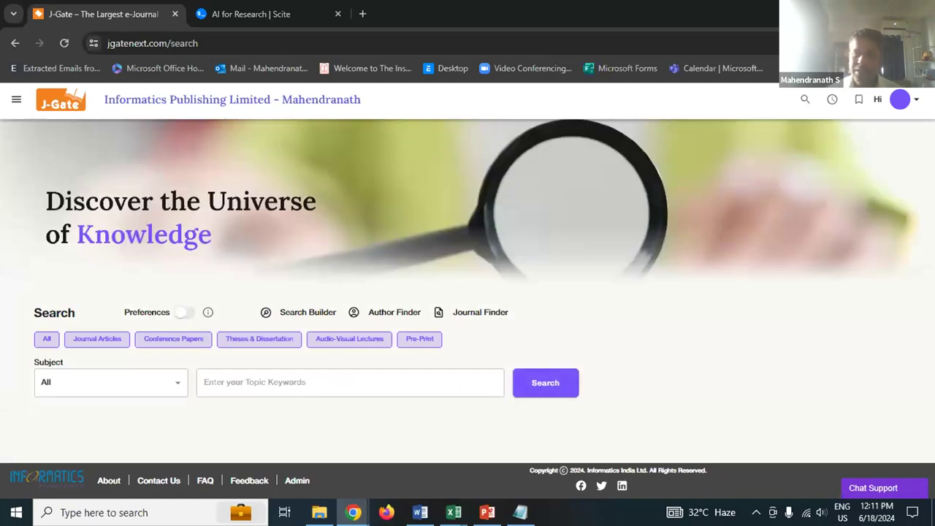
Focus the topic keywords box, then minimise Chrome to bring the Zoom meeting forward
click(261, 379)
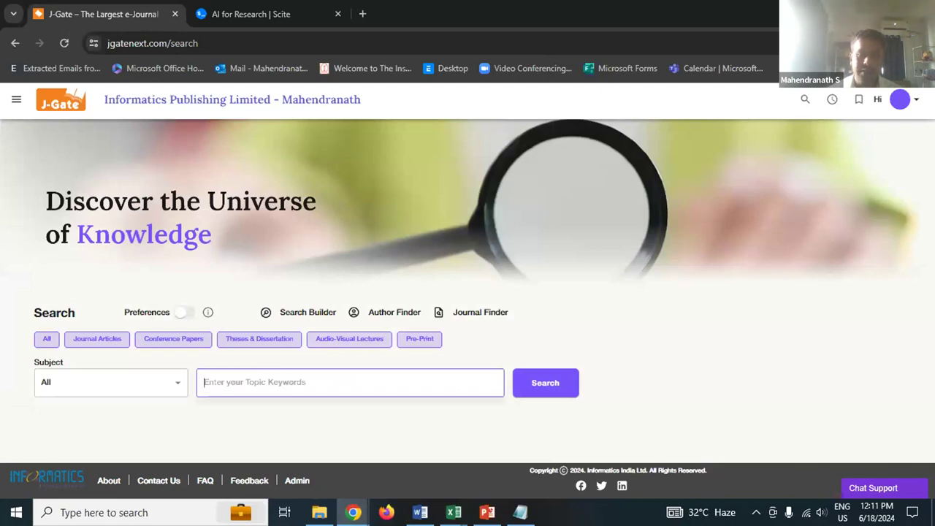
key(super+Down)
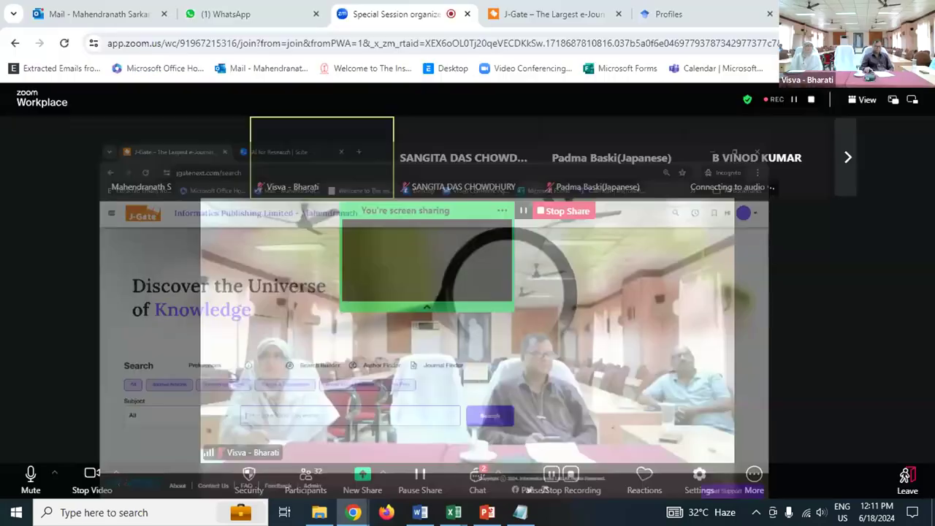